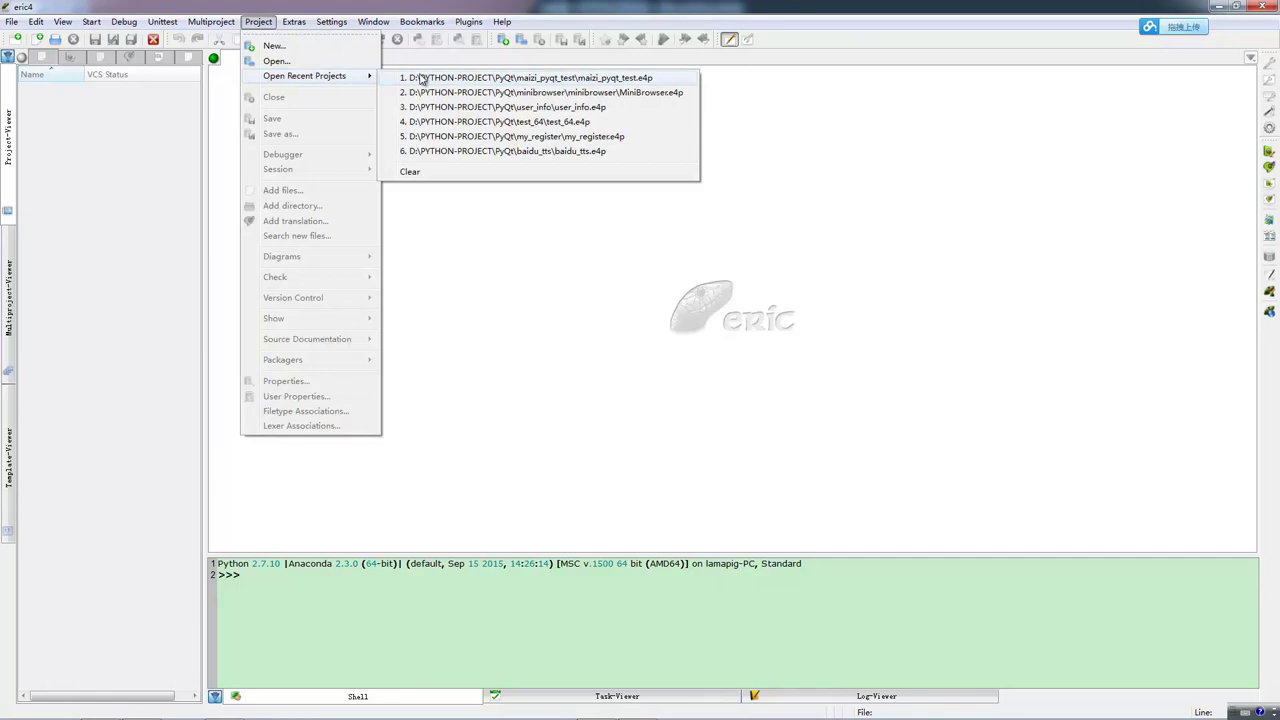
Open the recent project maizi_pyqt_test.e4p and open its form maizi_pyqt_test.ui in Qt Designer.
click(474, 84)
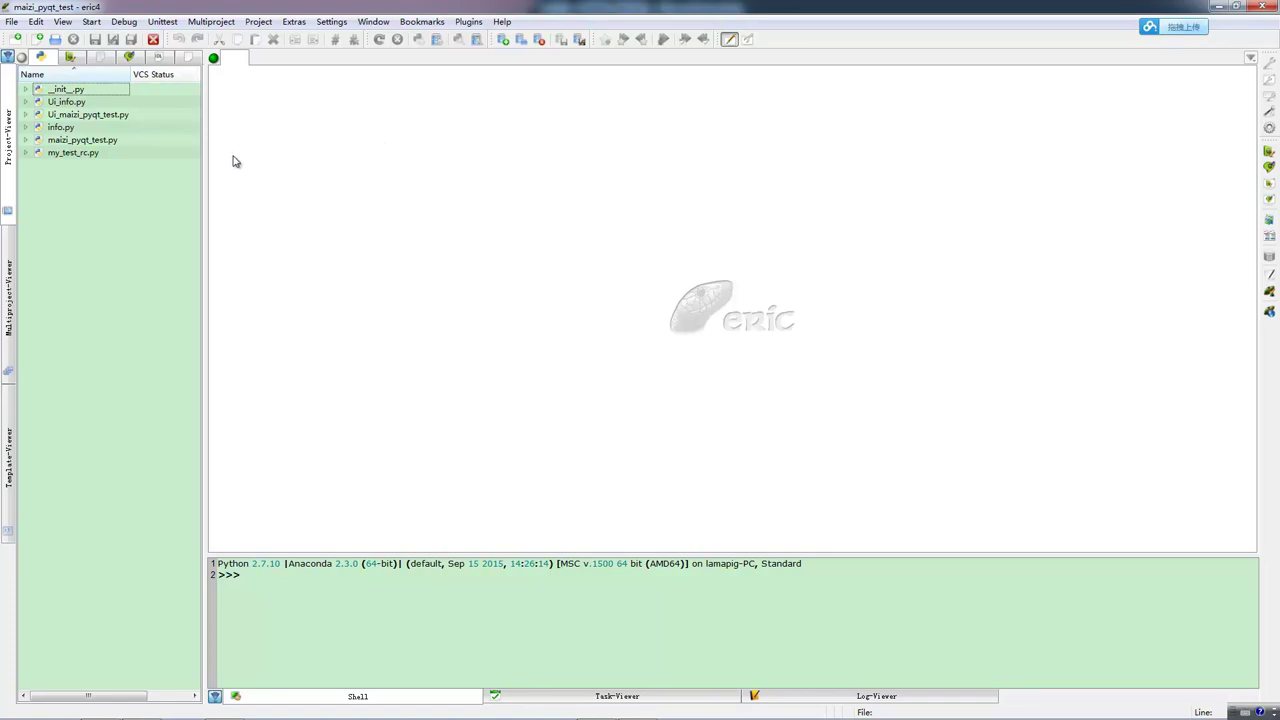
click(71, 57)
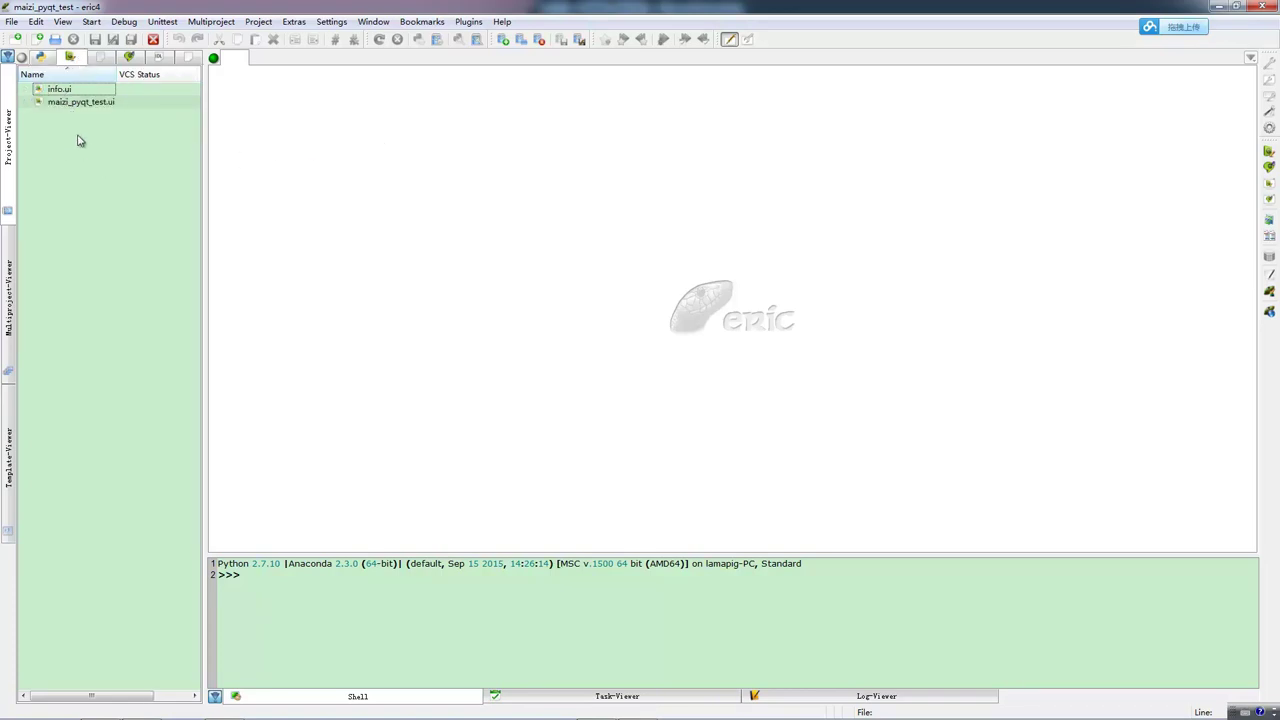
click(71, 102)
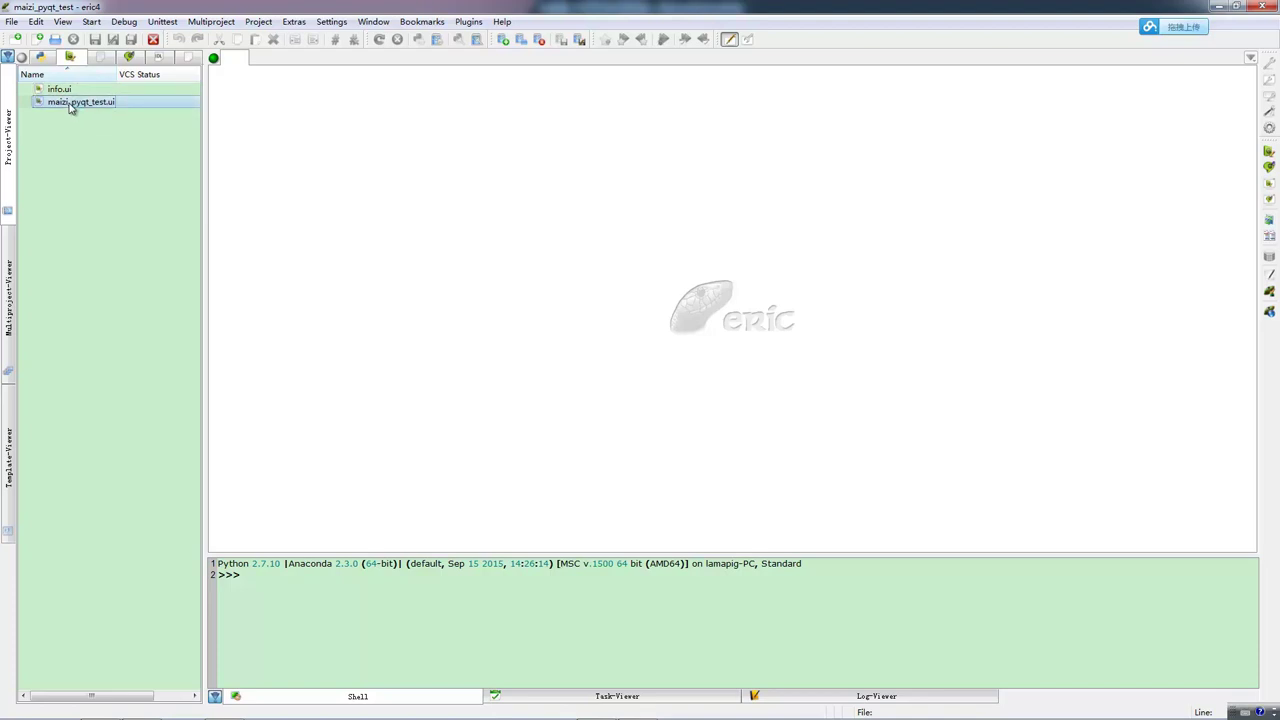
double_click(71, 103)
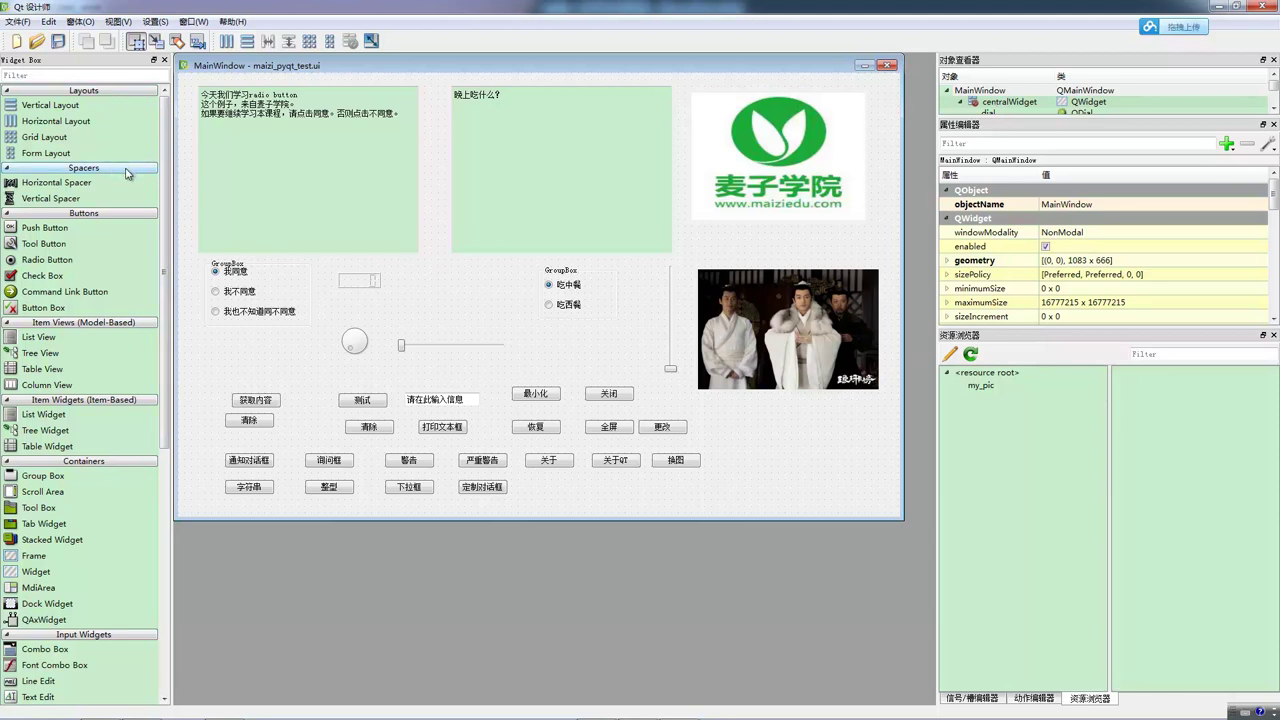
Create a menu bar on the MainWindow form.
drag(166, 195, 161, 337)
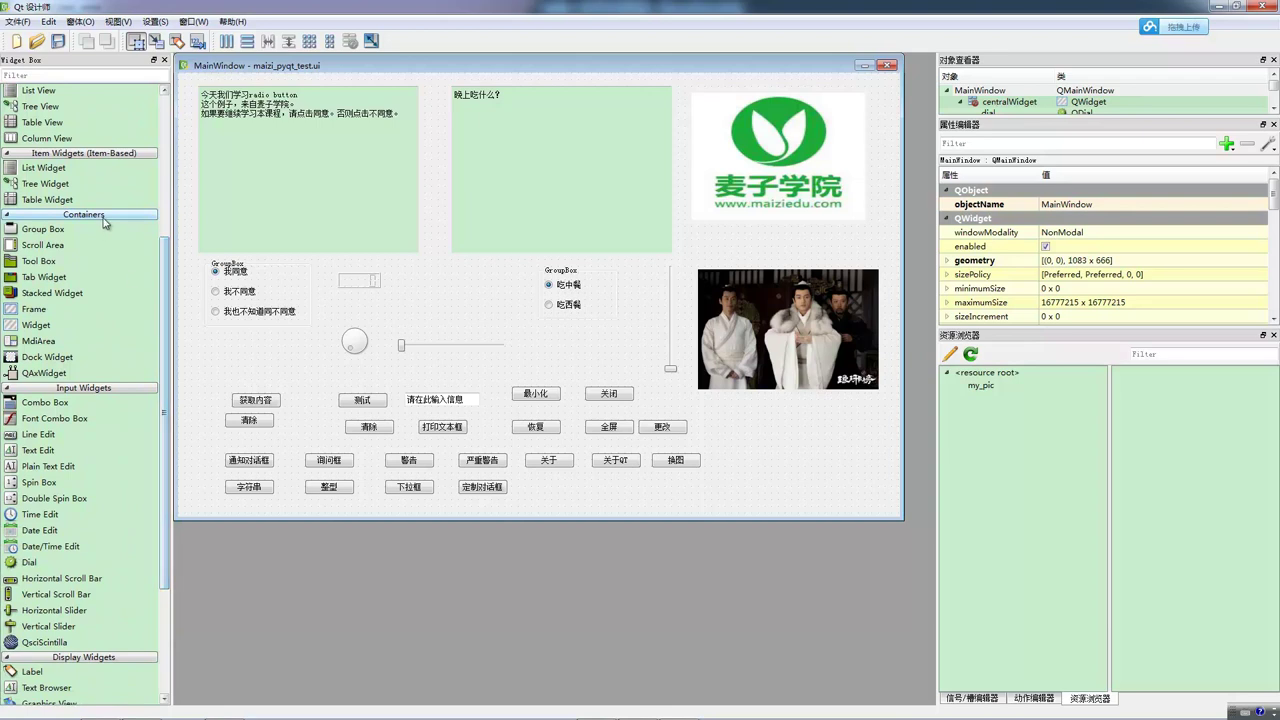
scroll(166, 330, down, 2)
scroll(166, 330, down, 3)
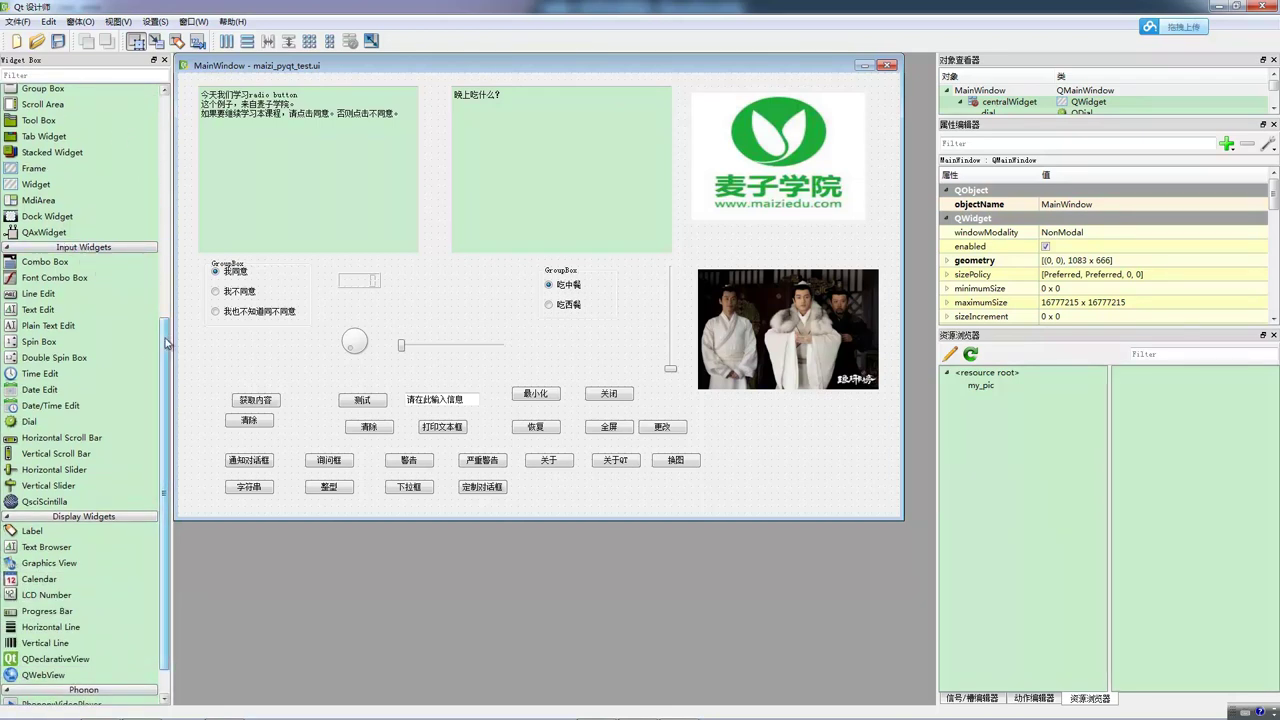
scroll(166, 345, down, 2)
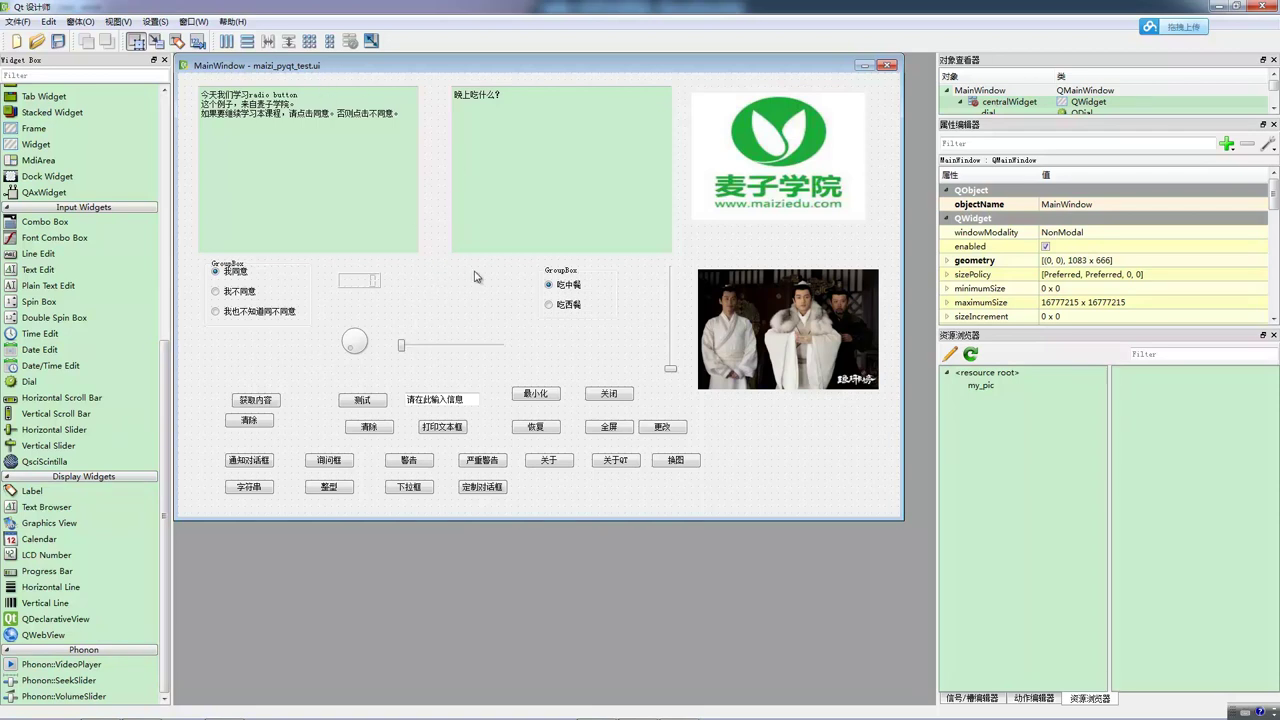
right_click(435, 187)
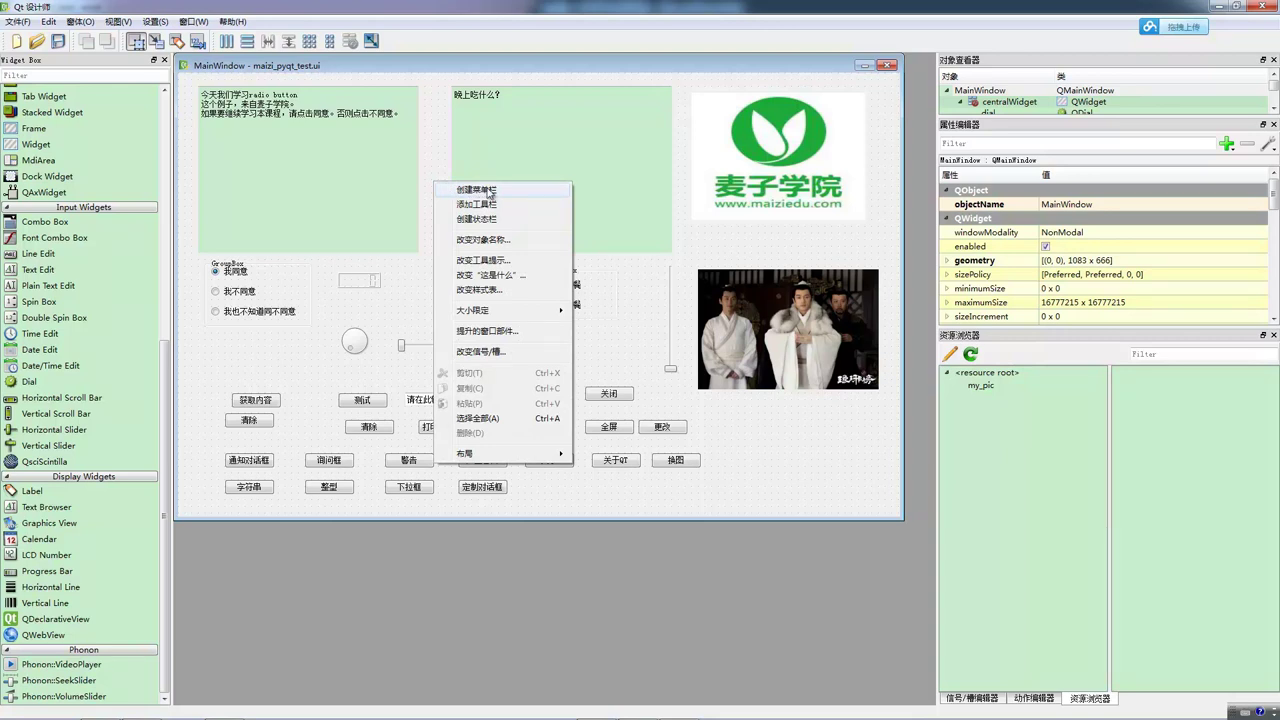
click(477, 190)
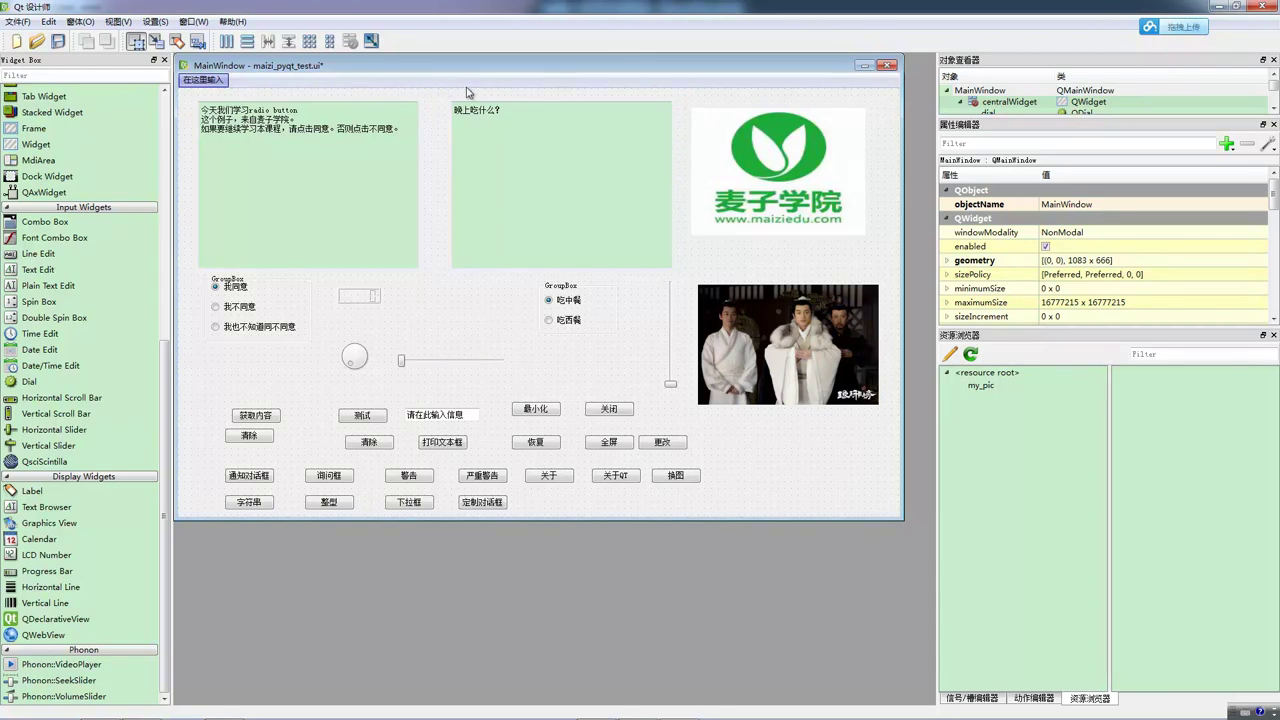
Add a 文件 menu to the new menu bar and give it a 打开 entry.
double_click(217, 83)
text(文件)
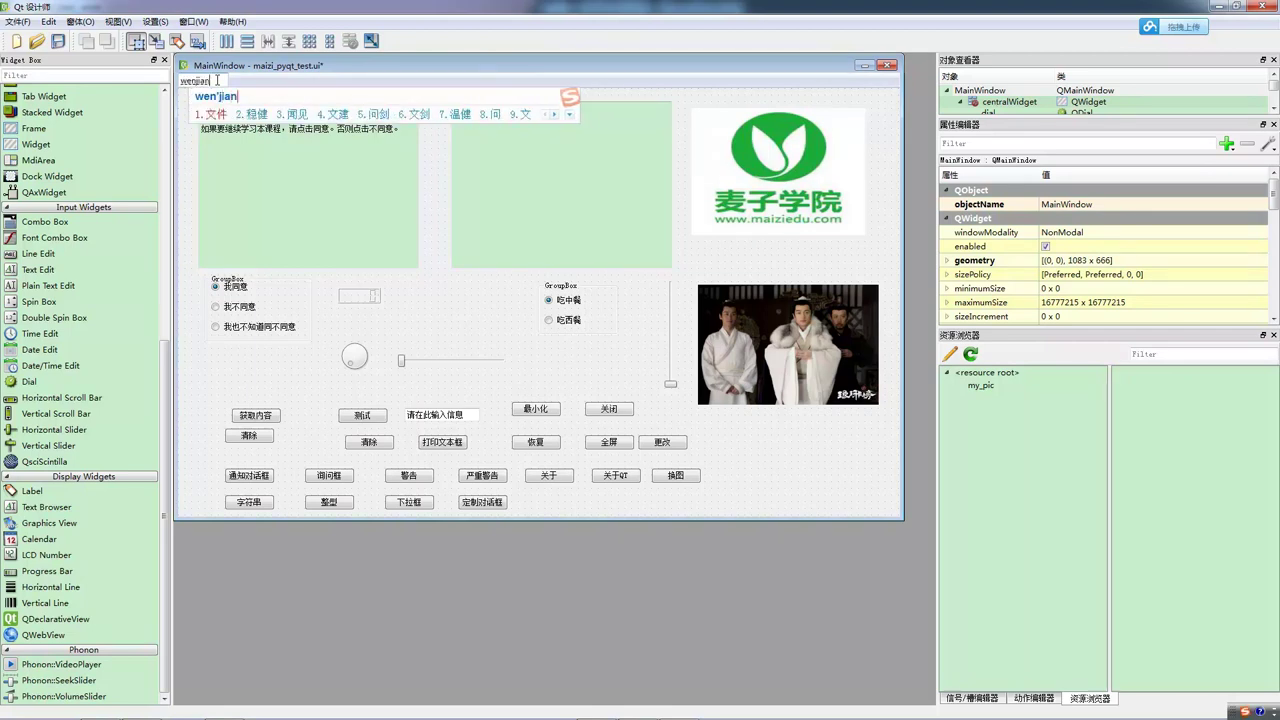
key(Return)
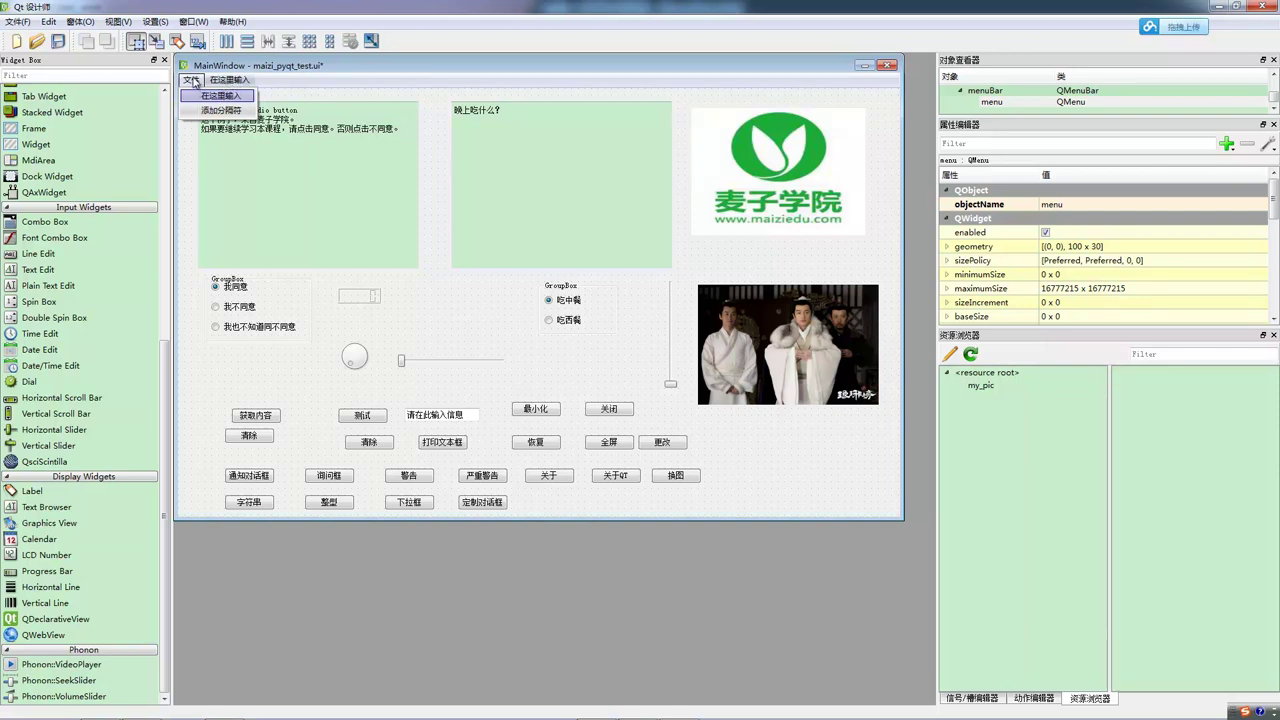
double_click(228, 99)
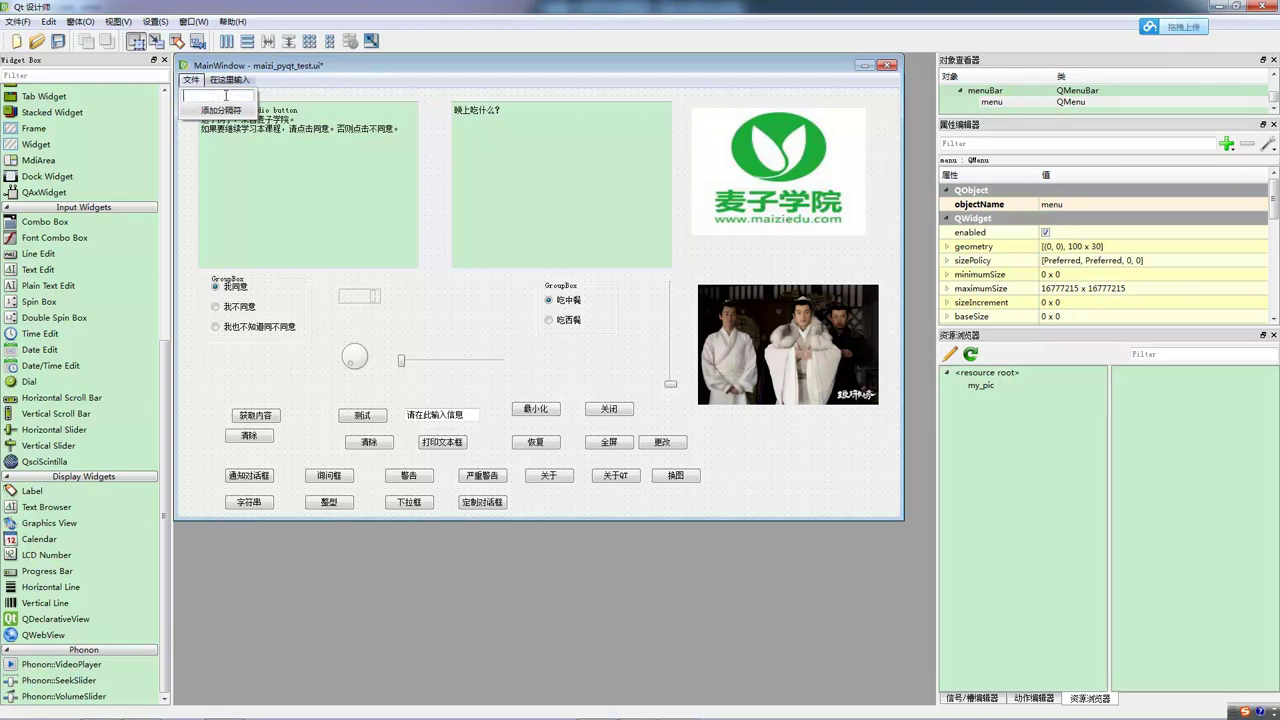
text(打开)
key(Return)
Add the entries 关闭 and 保存 to the 文件 menu below 打开.
double_click(224, 108)
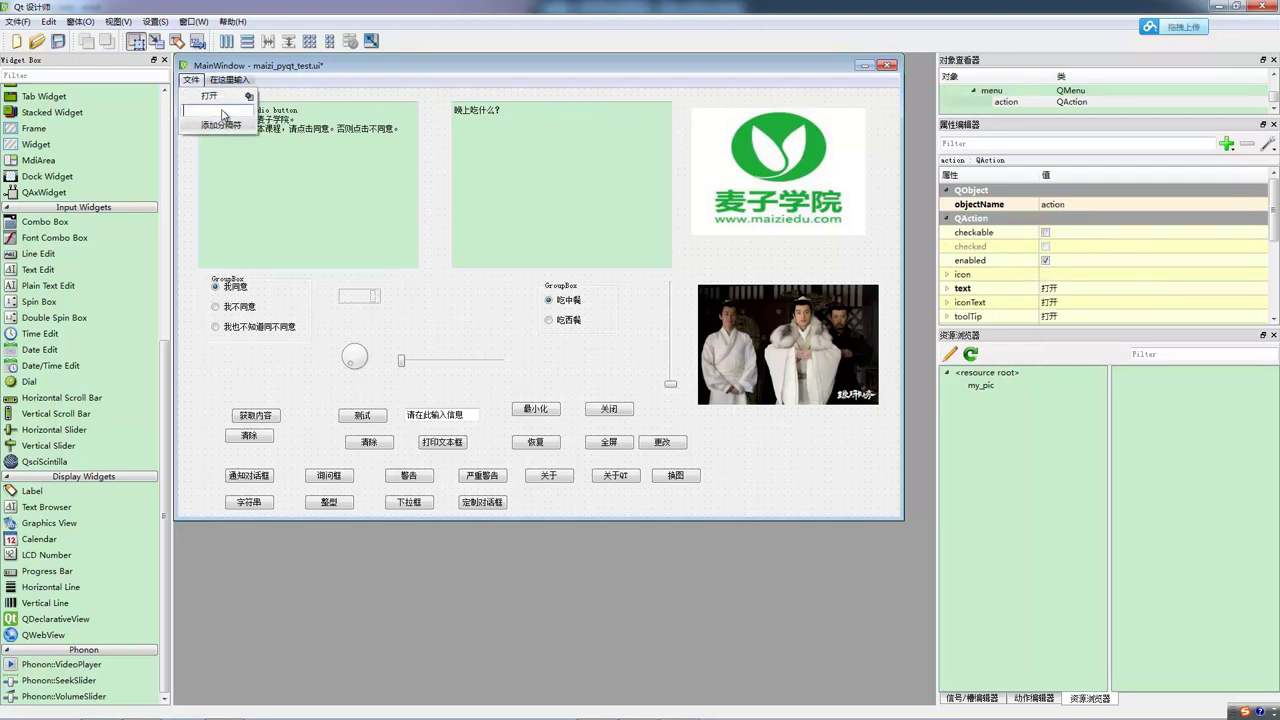
text(guanbi)
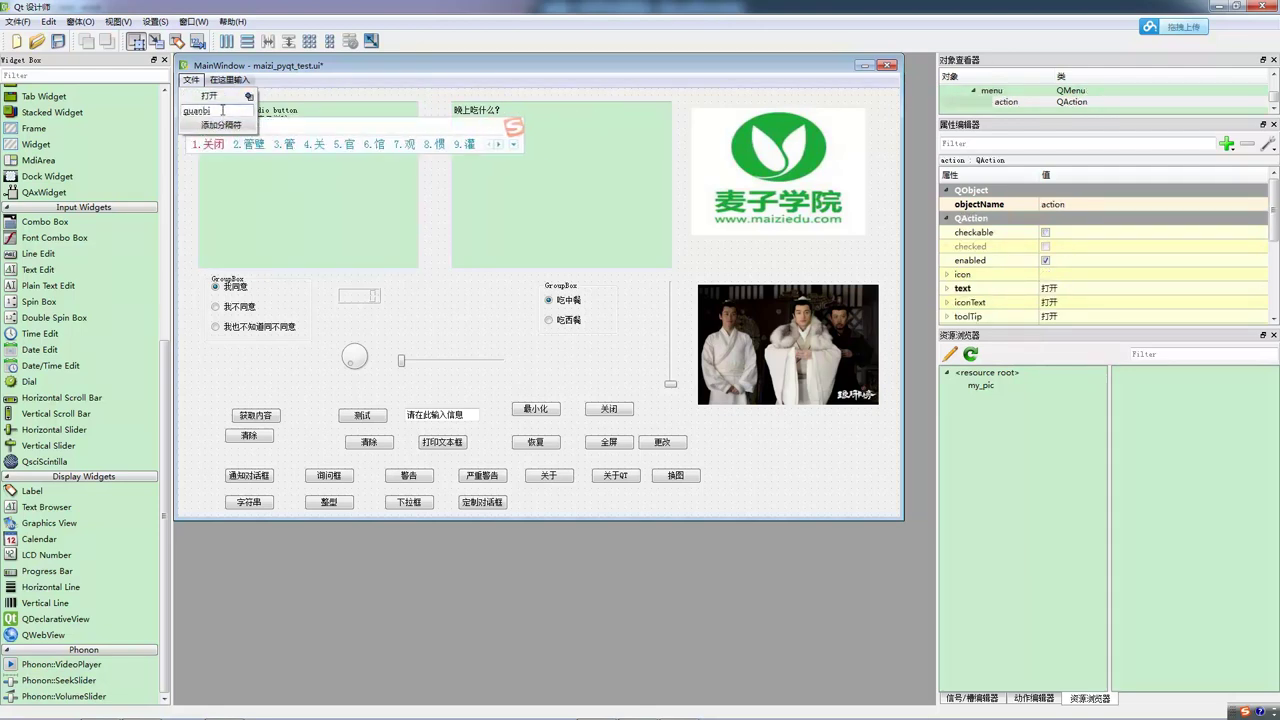
key(space)
key(Return)
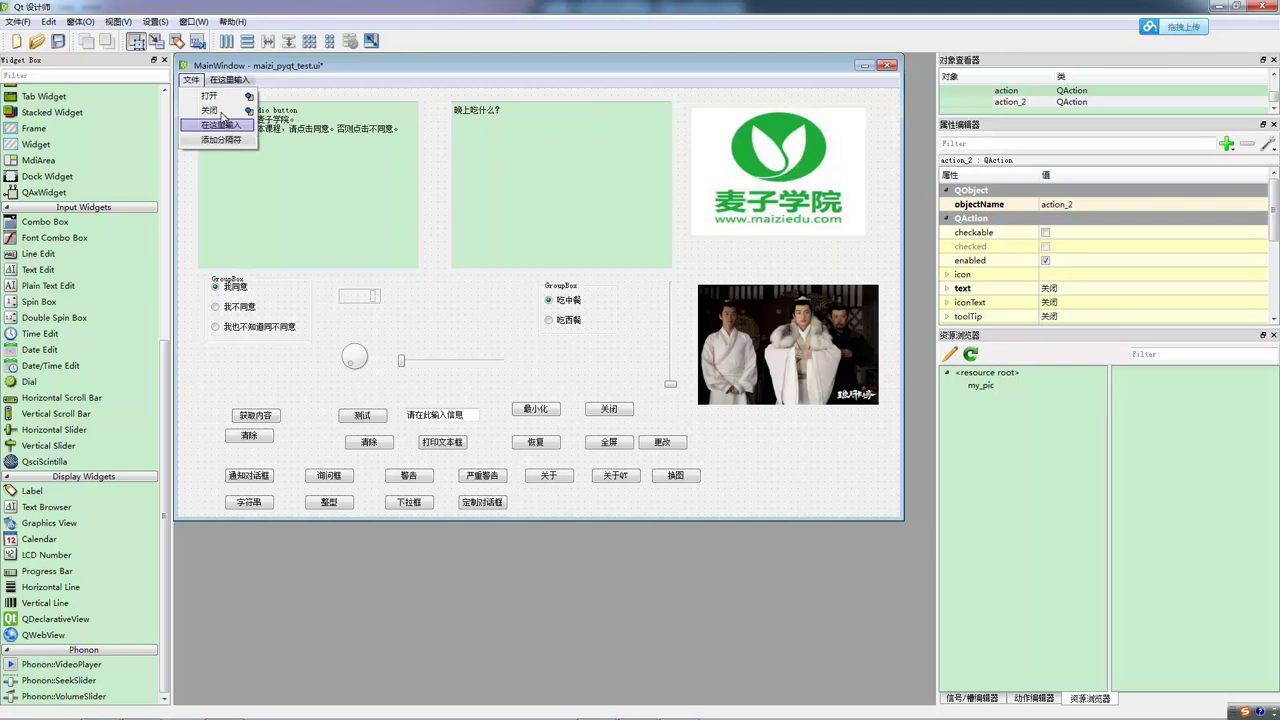
double_click(217, 124)
text(baocun)
key(space)
key(Return)
Add a 退出 entry to the 文件 menu below 保存.
double_click(226, 139)
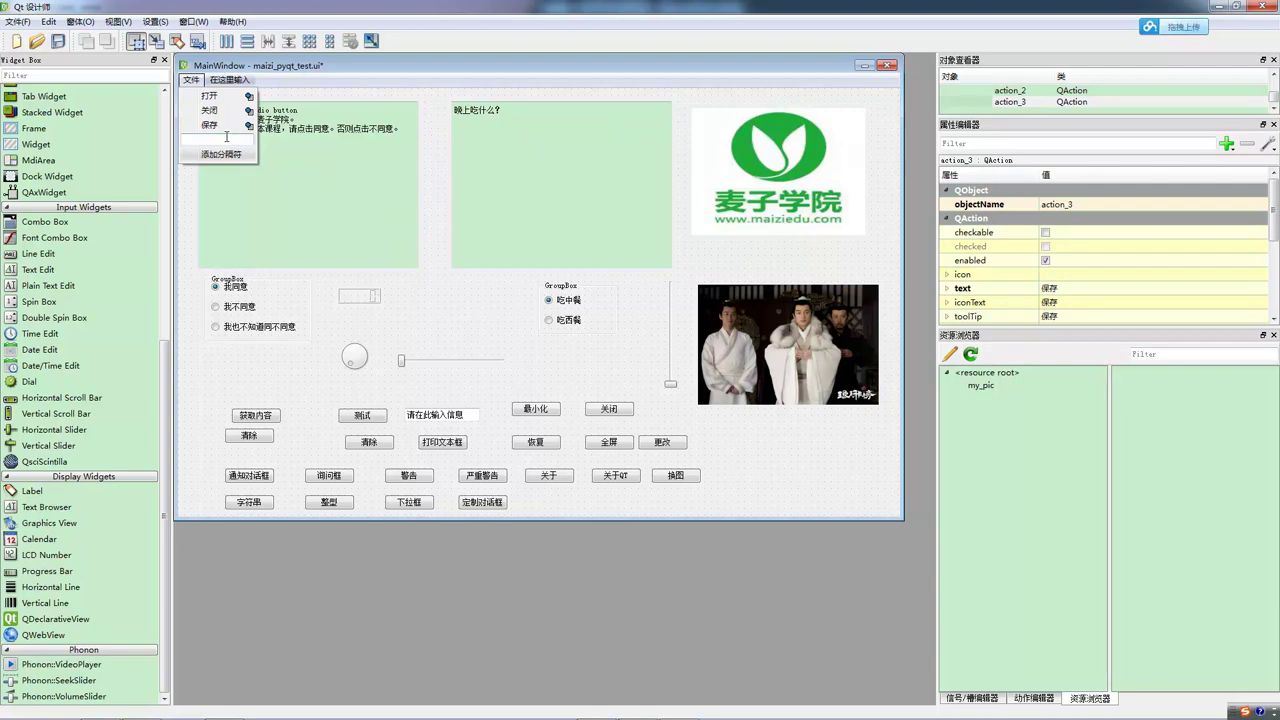
text(tuichu)
key(space)
key(Return)
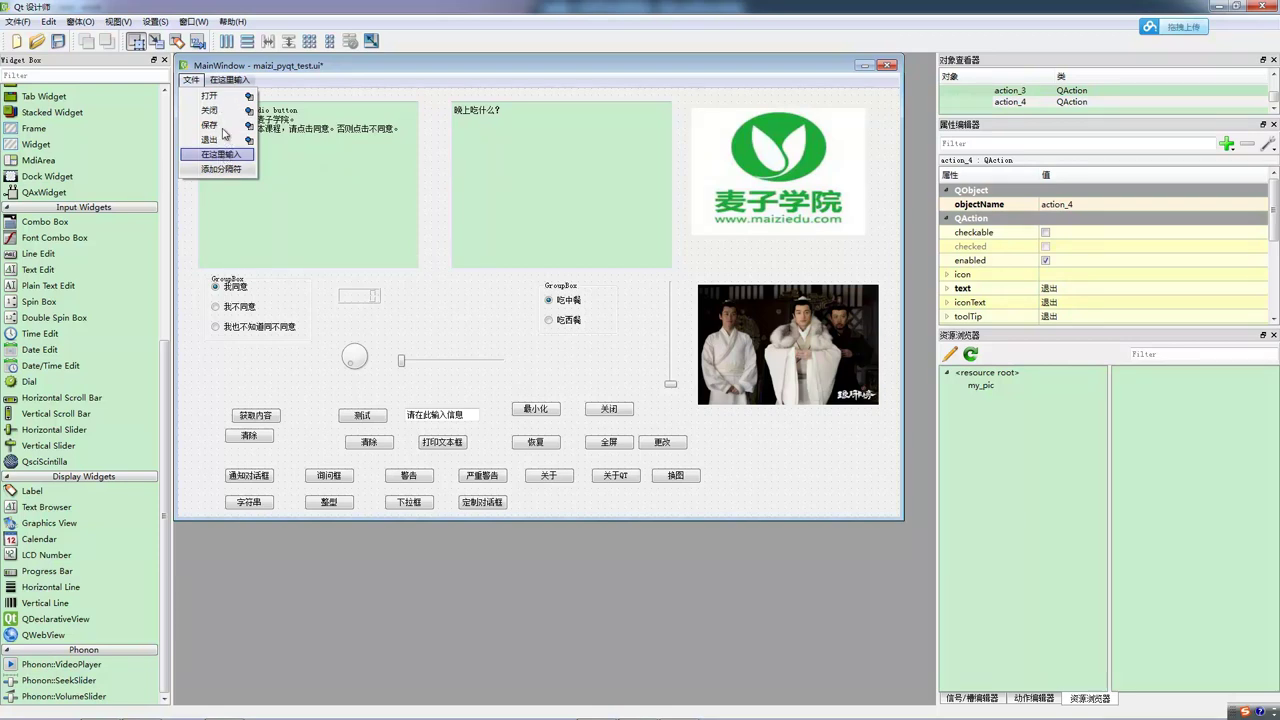
Add an 编辑 menu after the 文件 menu and give it a 复制 entry.
double_click(240, 81)
text(编辑)
key(Return)
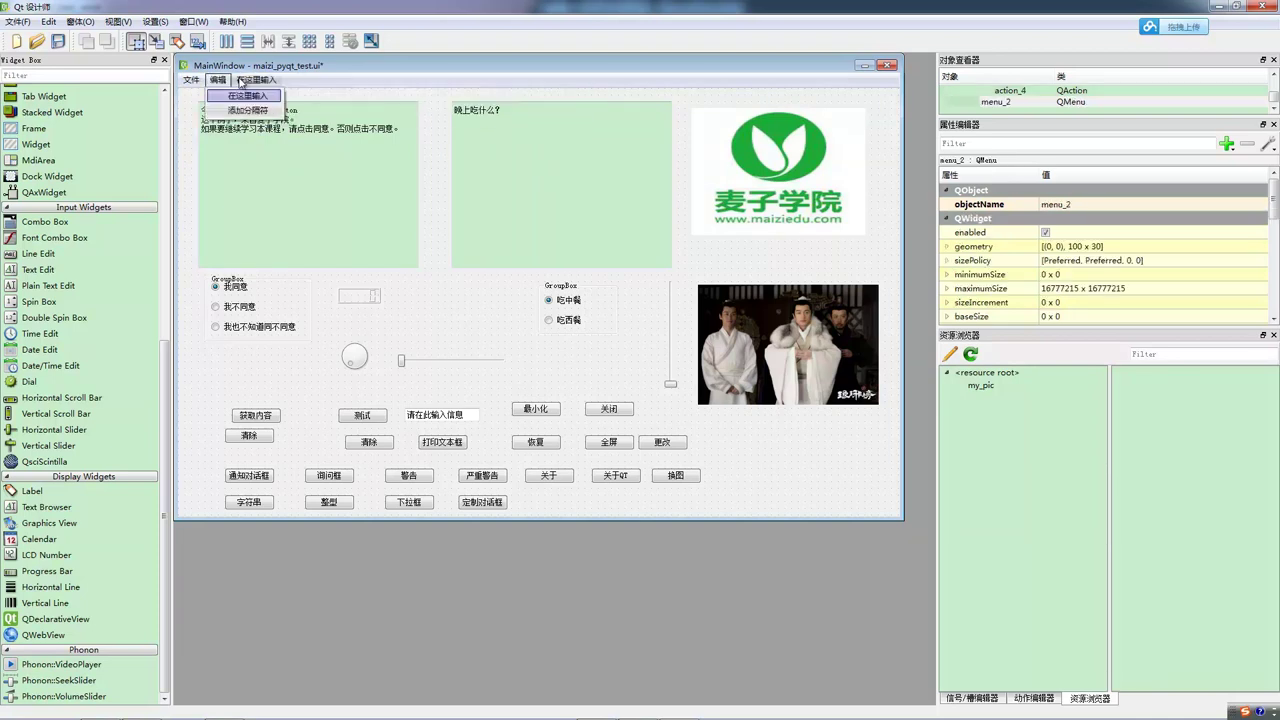
double_click(247, 95)
text(复制)
key(Return)
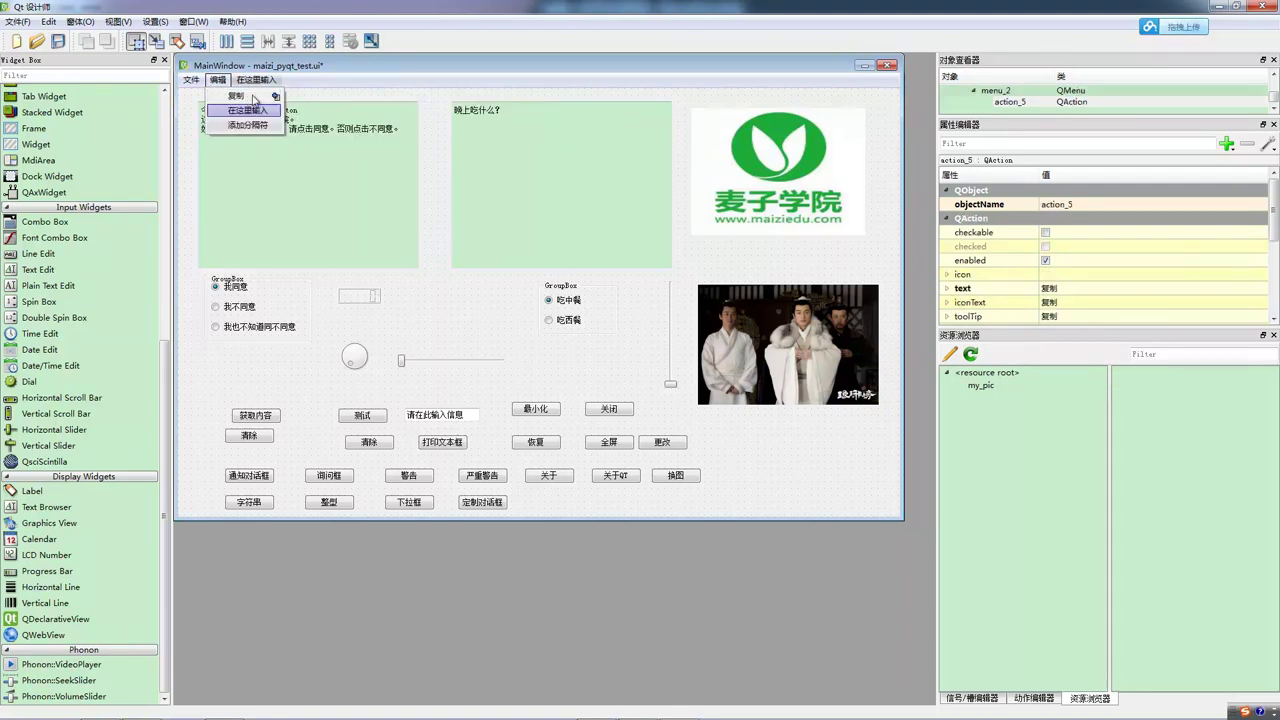
Add the entries 粘贴 and 剪切 to the 编辑 menu below 复制.
double_click(248, 111)
text(zhantie)
key(space)
key(Return)
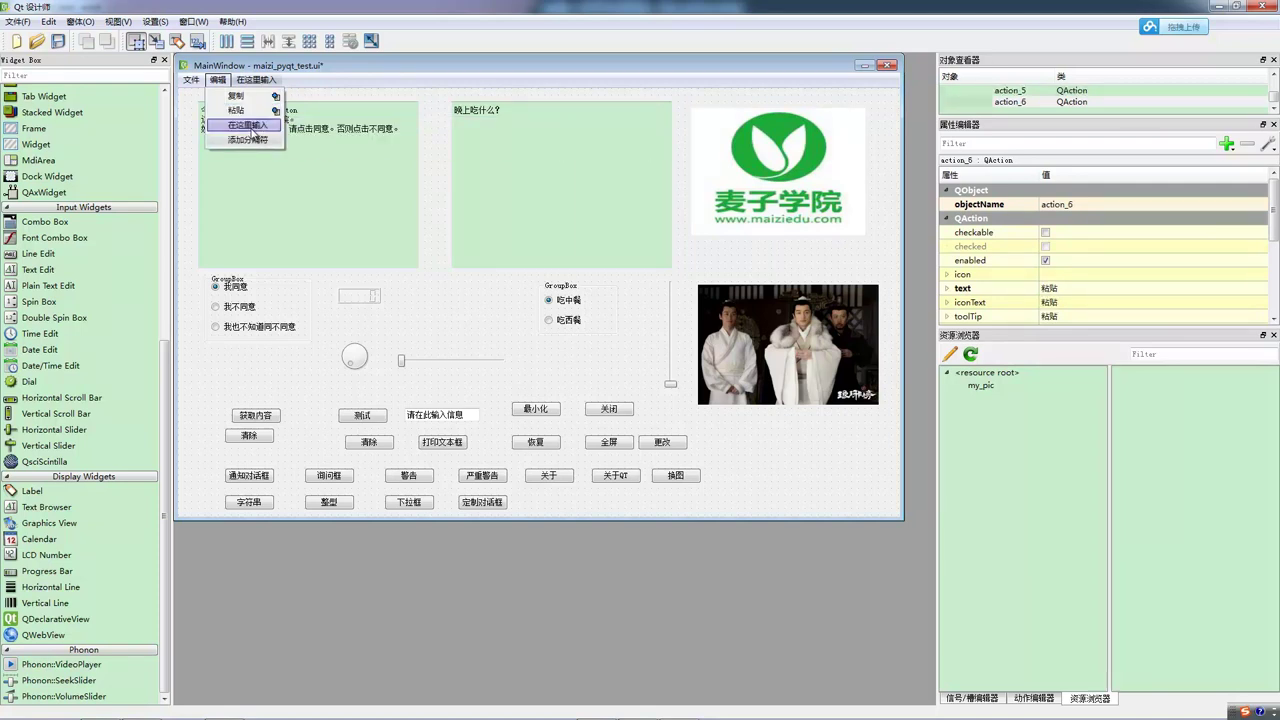
double_click(251, 128)
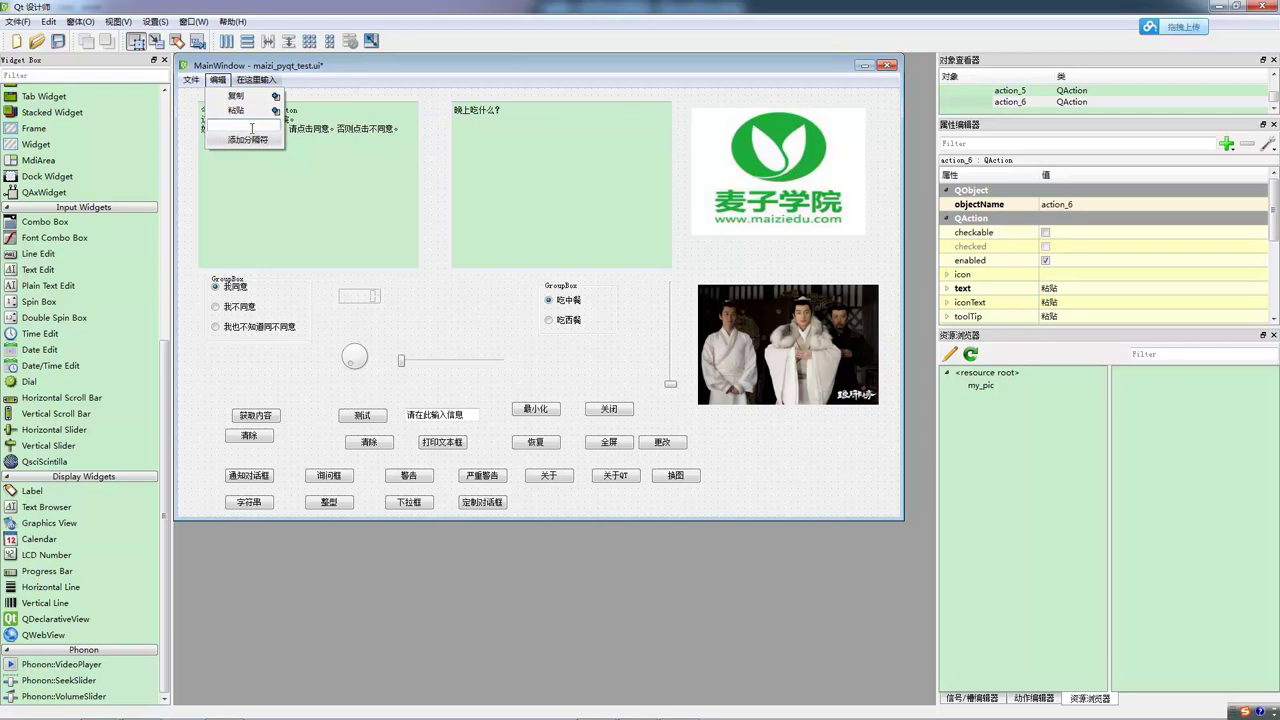
text(jianqie)
key(space)
key(Return)
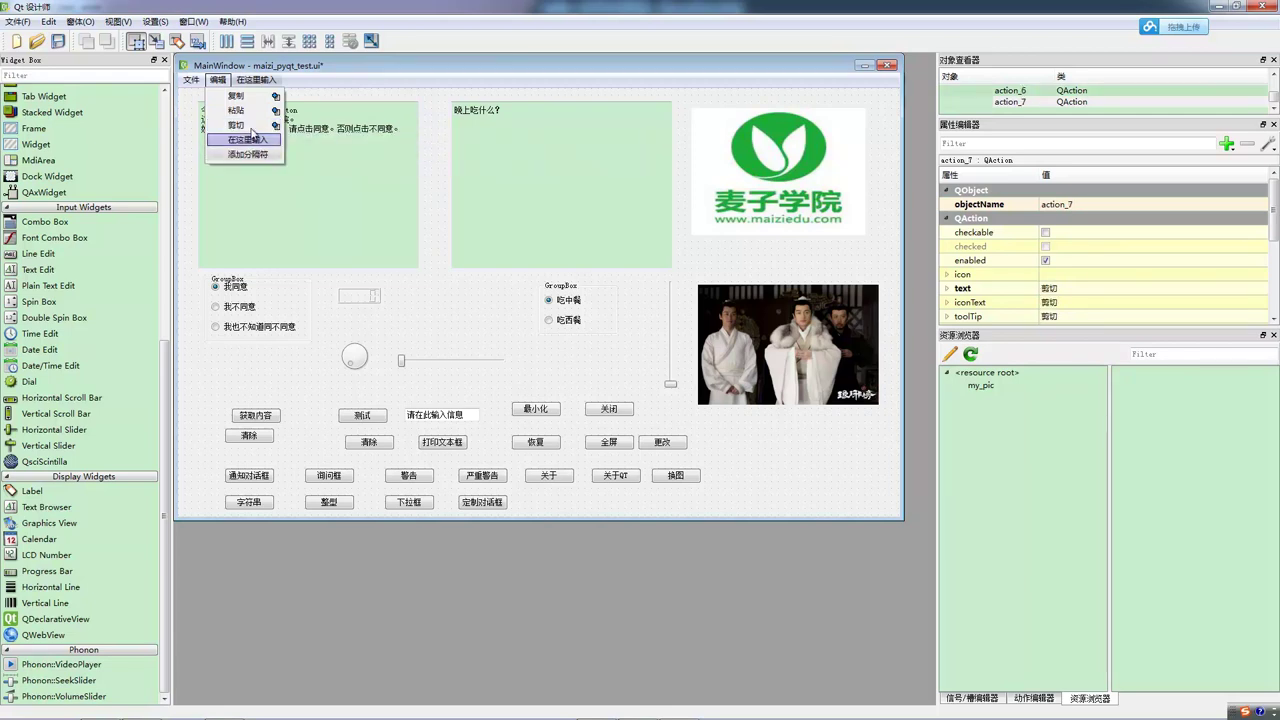
Add a 工程 menu to the menu bar after the 编辑 menu.
click(238, 63)
double_click(260, 79)
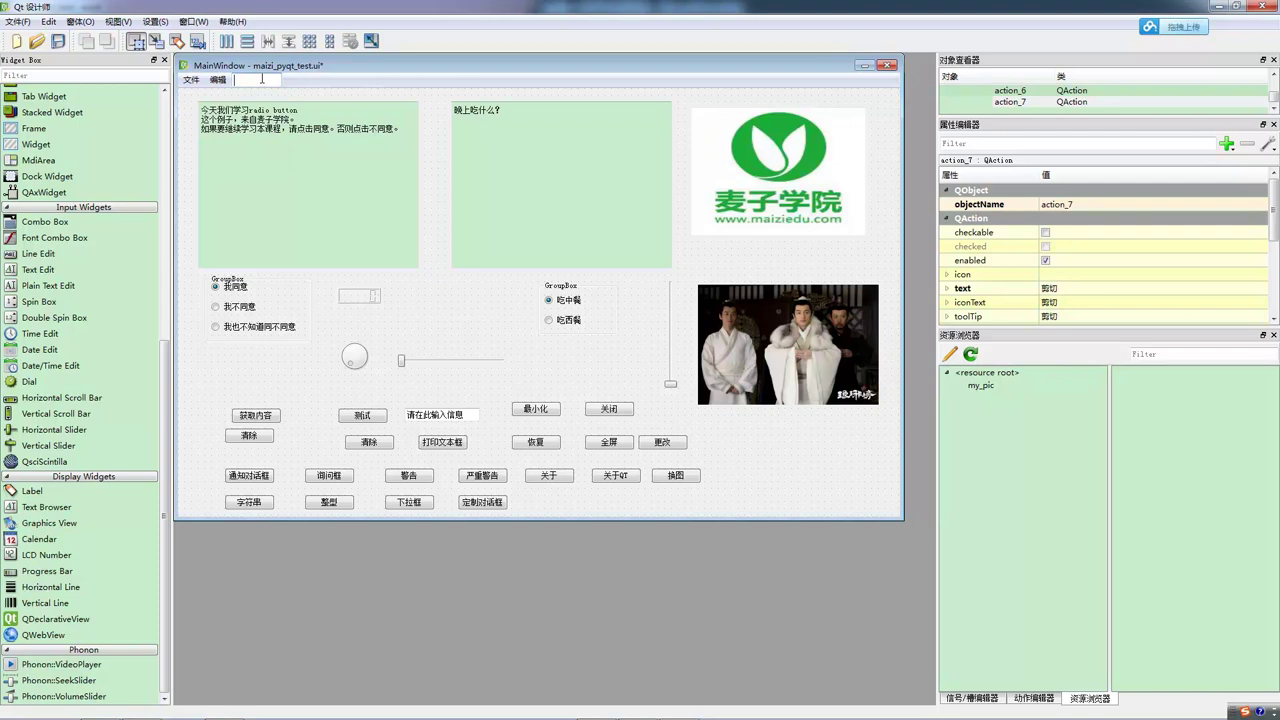
text(gongcheng)
key(space)
key(Return)
Add 打开工程 as the first entry of the 工程 menu.
click(263, 82)
double_click(281, 97)
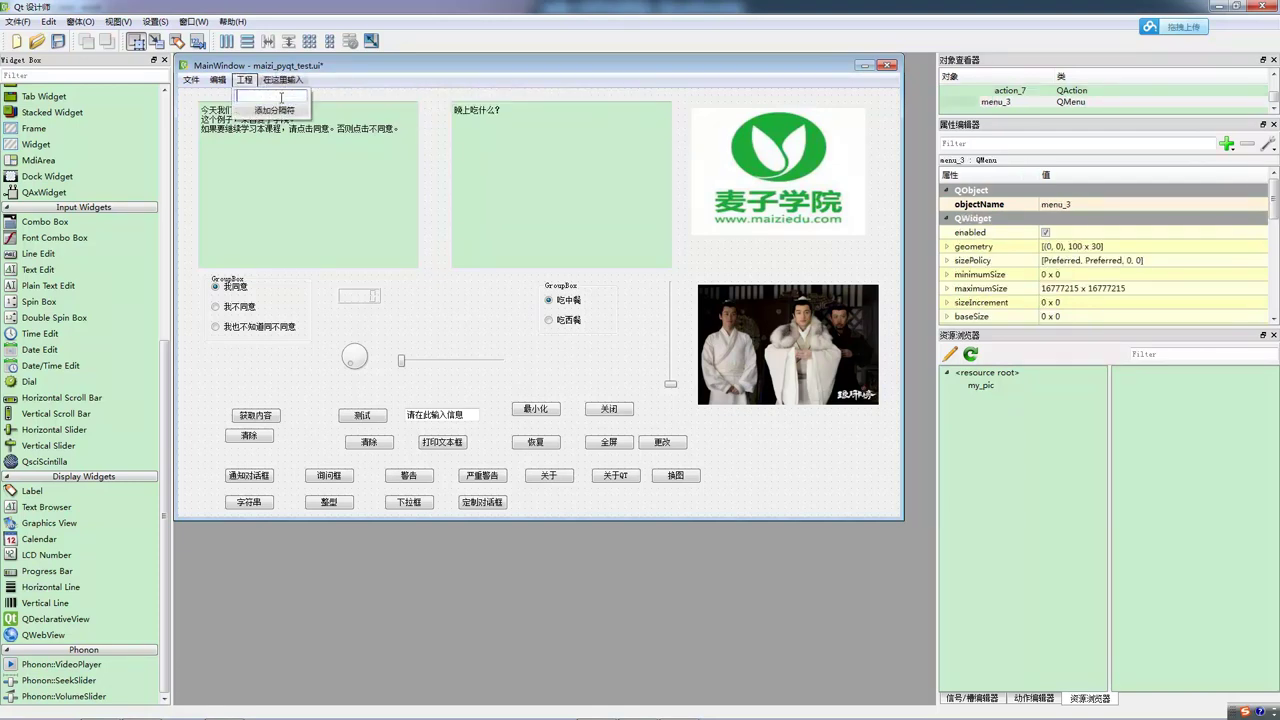
text(dakai)
key(space)
text(gongcheng)
key(space)
key(Return)
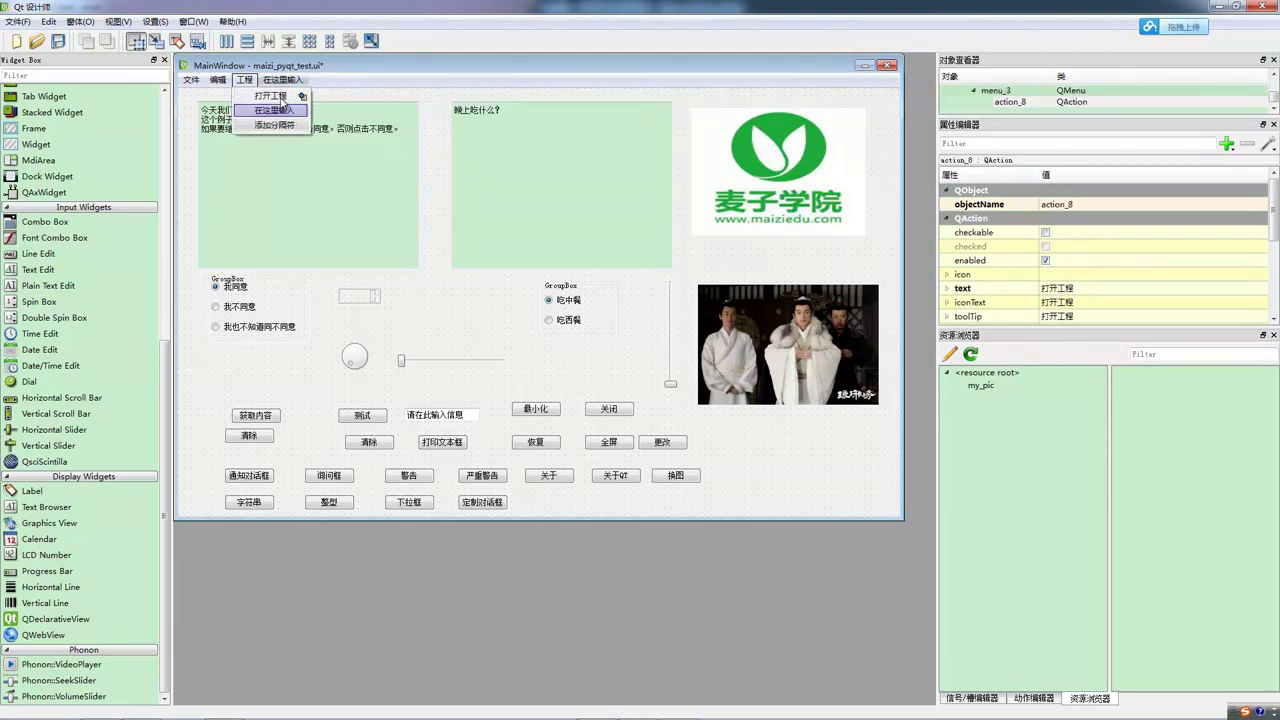
Add a 创建工程 entry to the 工程 menu below 打开工程.
double_click(280, 108)
text(chuangjian)
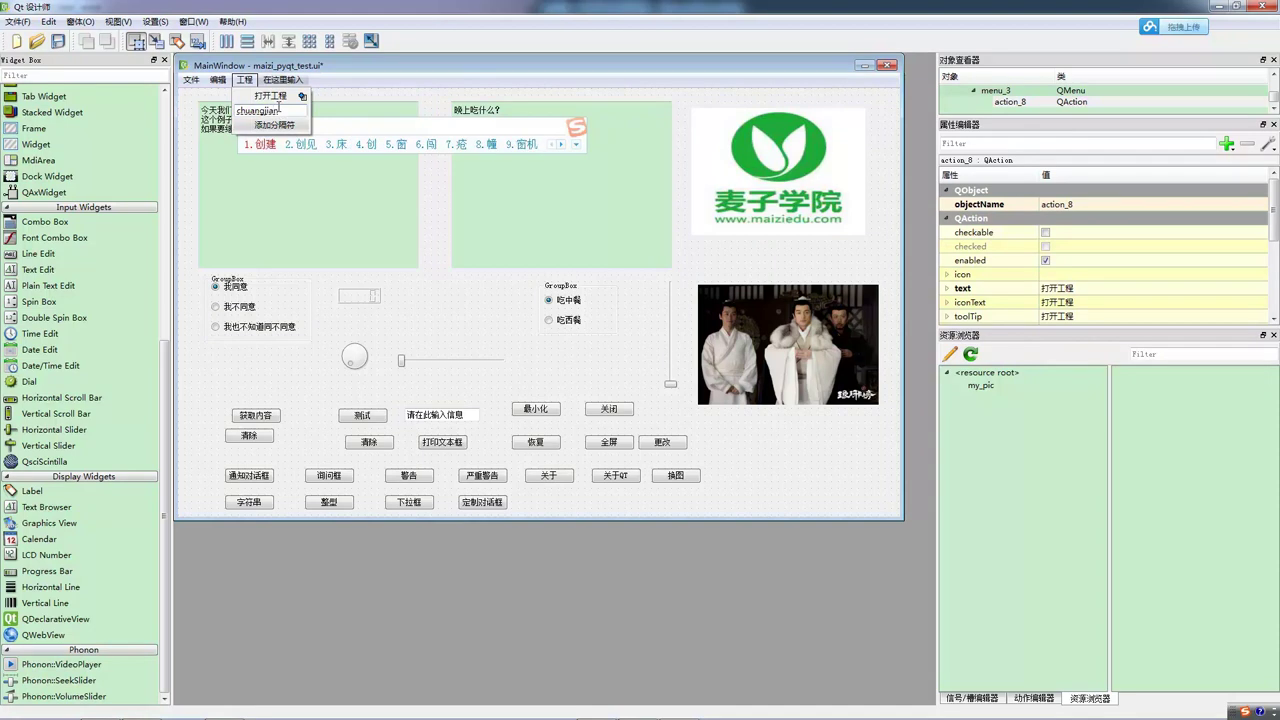
key(space)
text(gongcheng)
key(space)
key(Return)
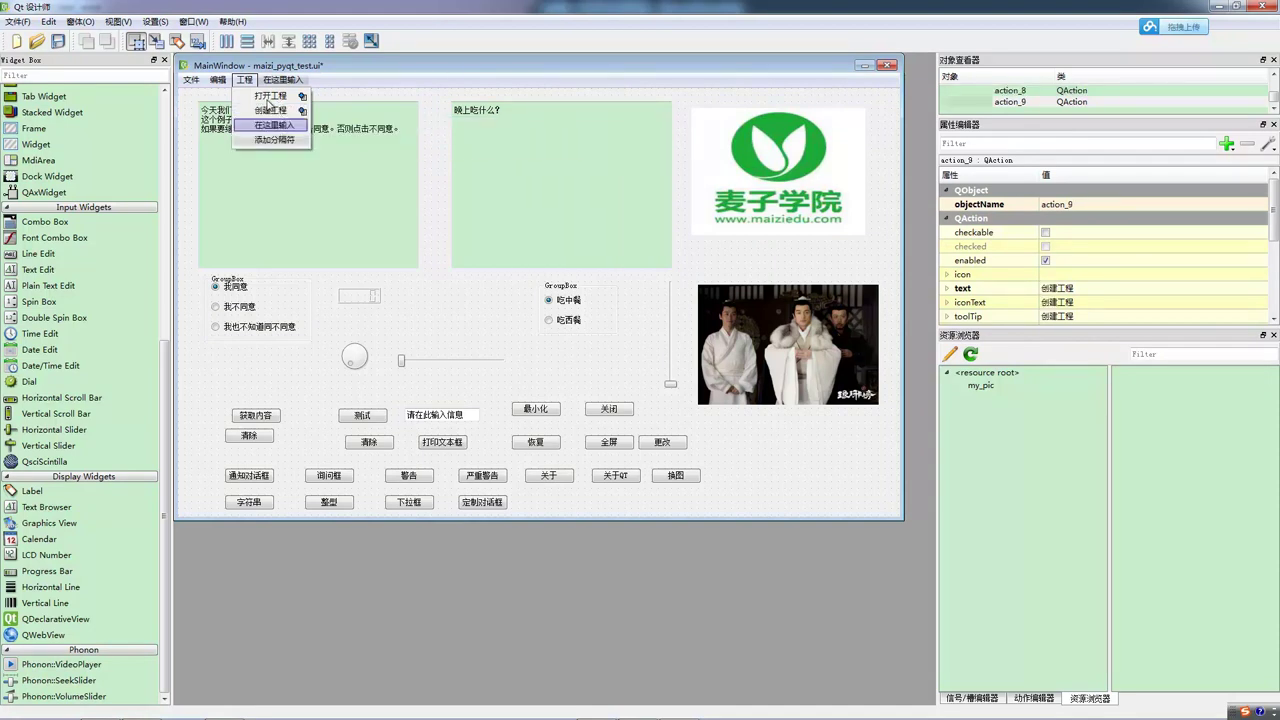
Add a 导入工程 entry to the 工程 menu below 创建工程.
double_click(289, 127)
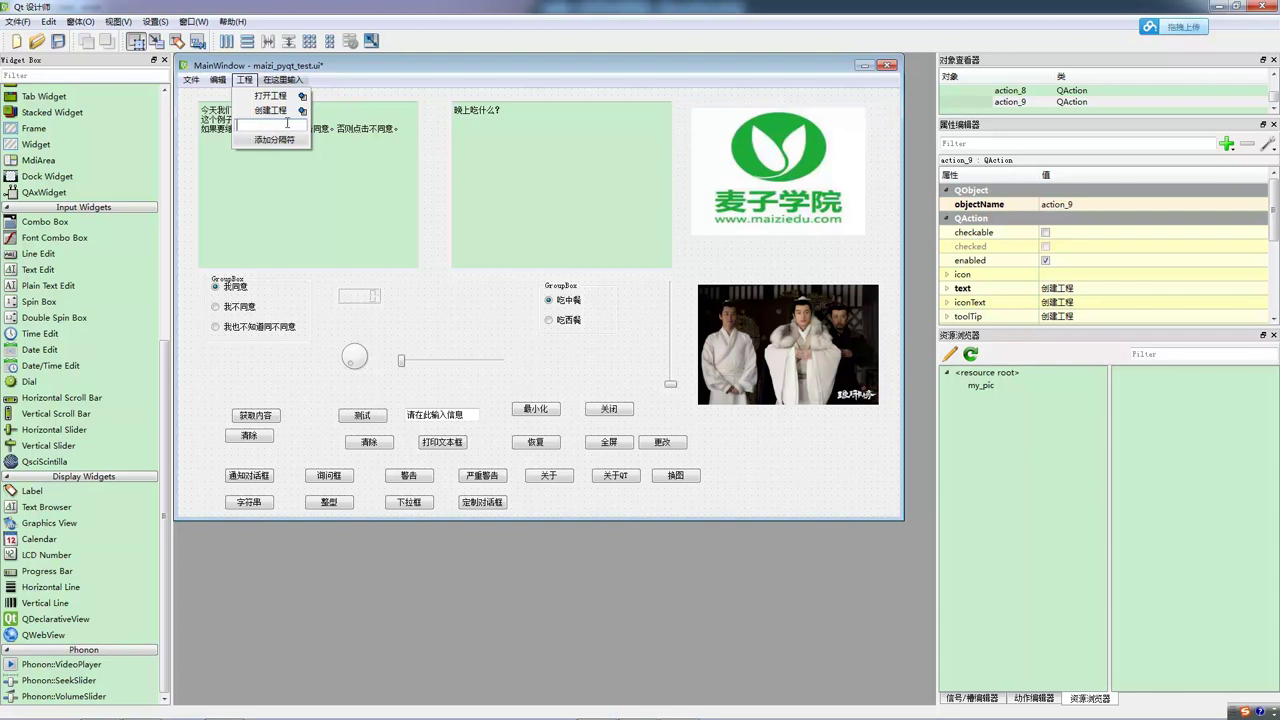
text(daoru)
key(space)
text(gongcheng)
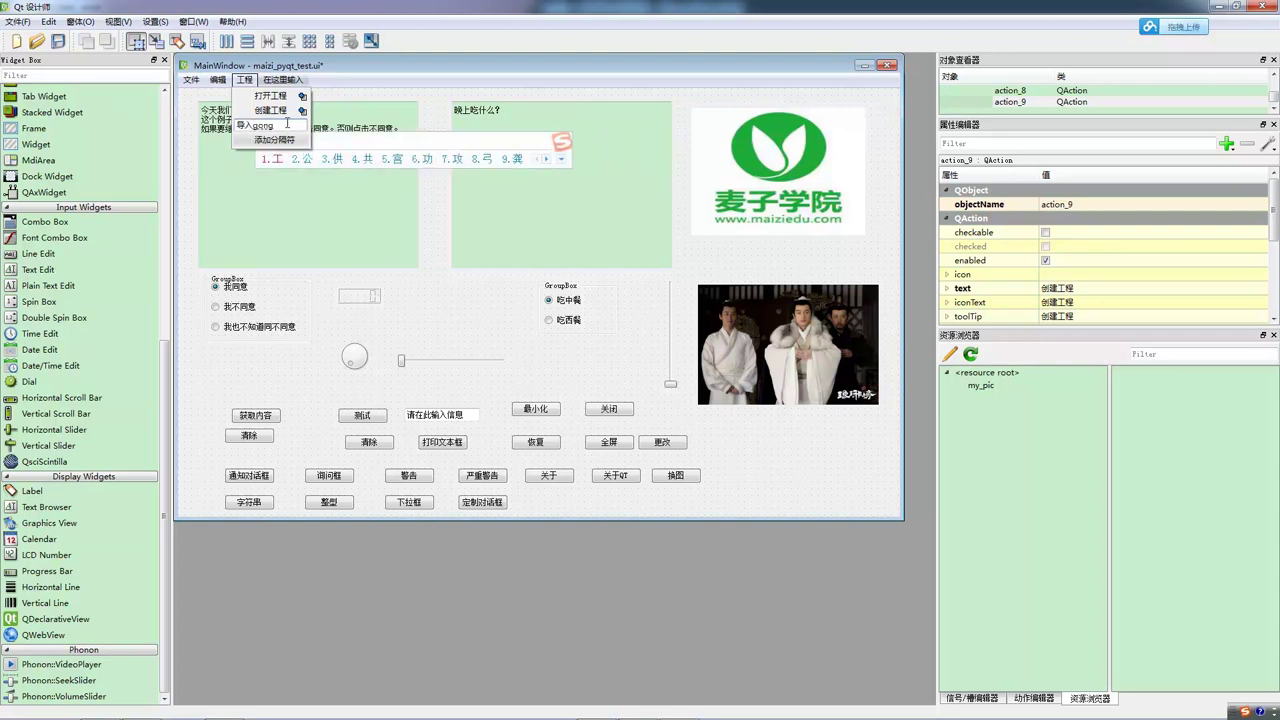
key(space)
key(Return)
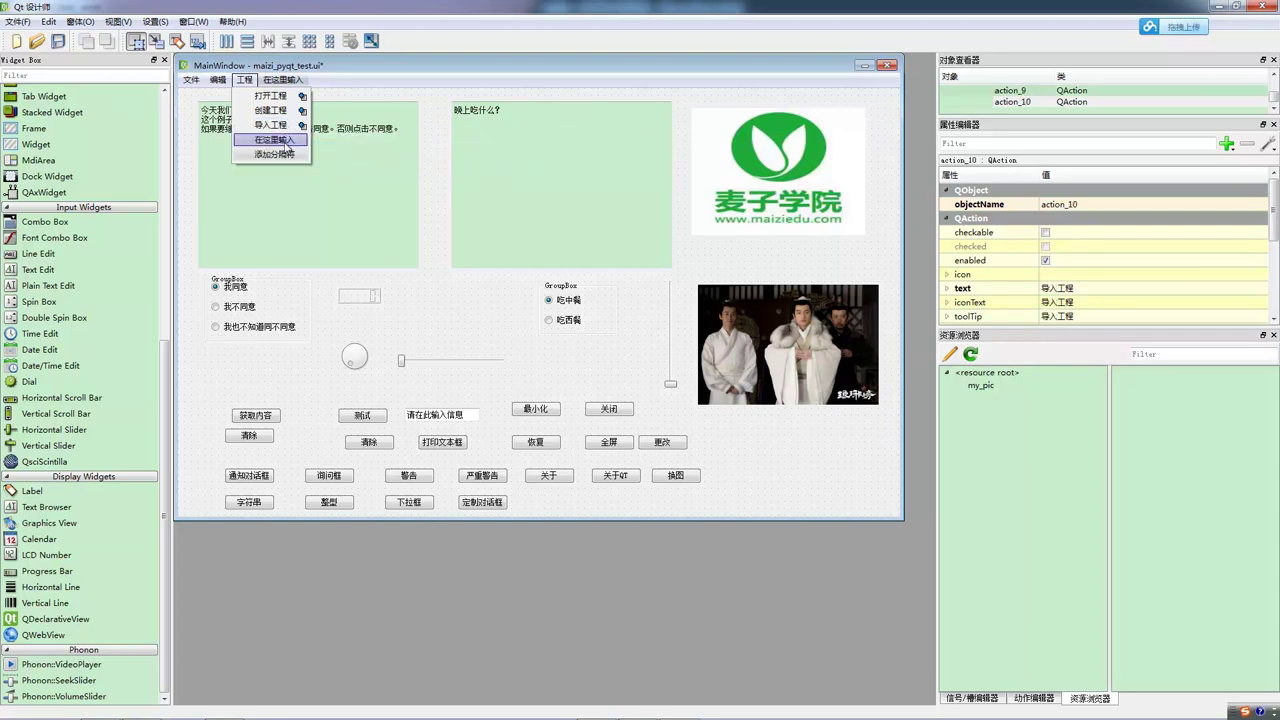
Add a 导出工程 entry to the 工程 menu below 导入工程.
double_click(286, 139)
text(daochu)
key(space)
key(BackSpace)
text(daochu)
key(space)
text(gongc)
key(space)
key(Return)
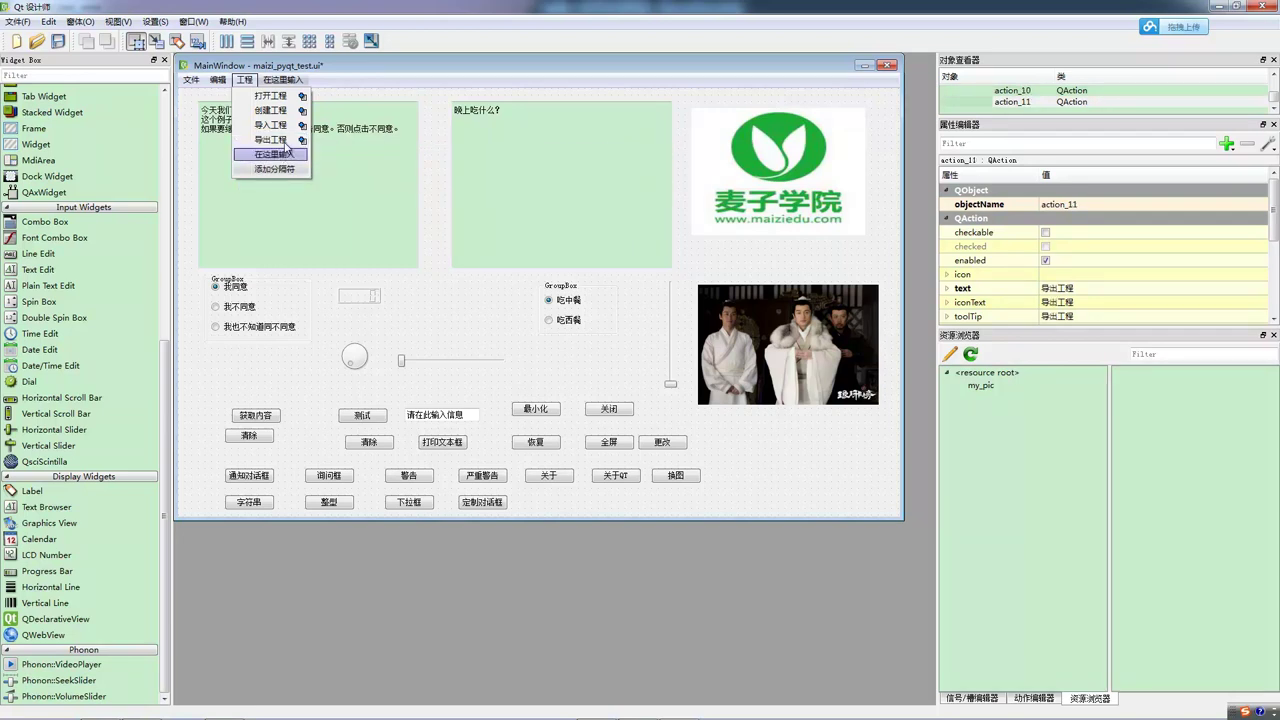
Add a 帮助 menu to the form's menu bar after 工程.
click(338, 75)
double_click(294, 78)
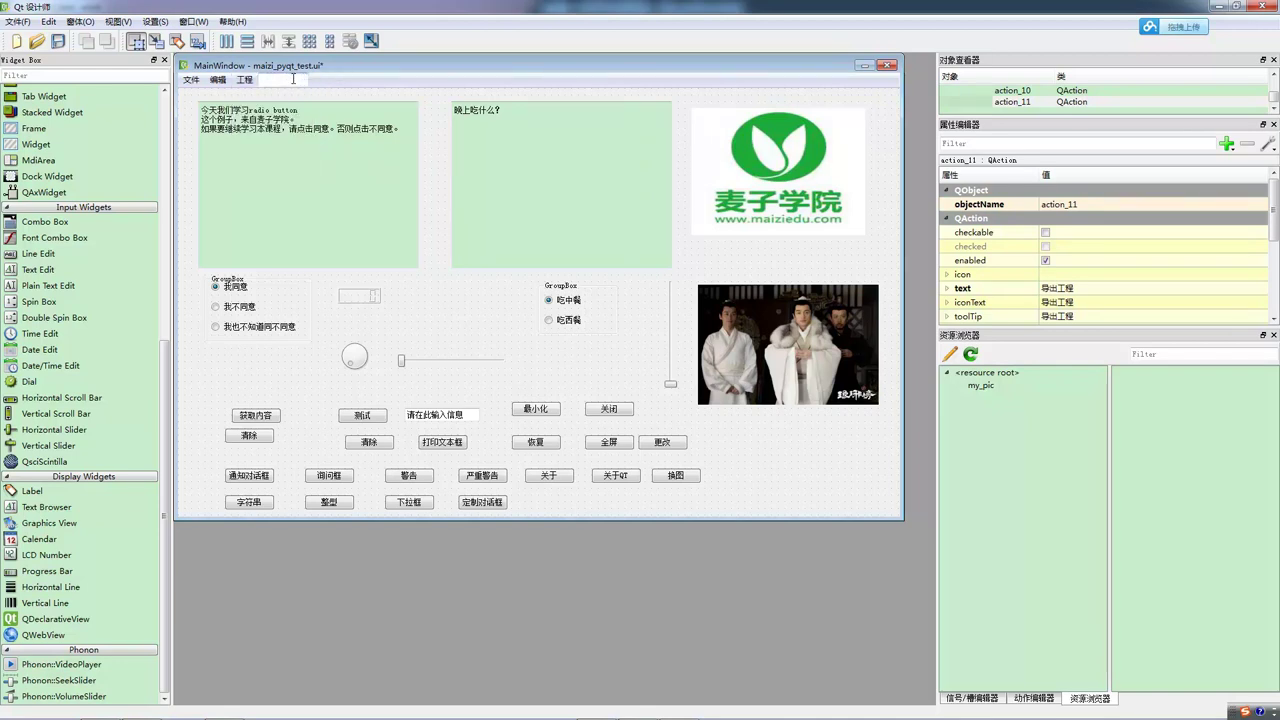
text(帮助)
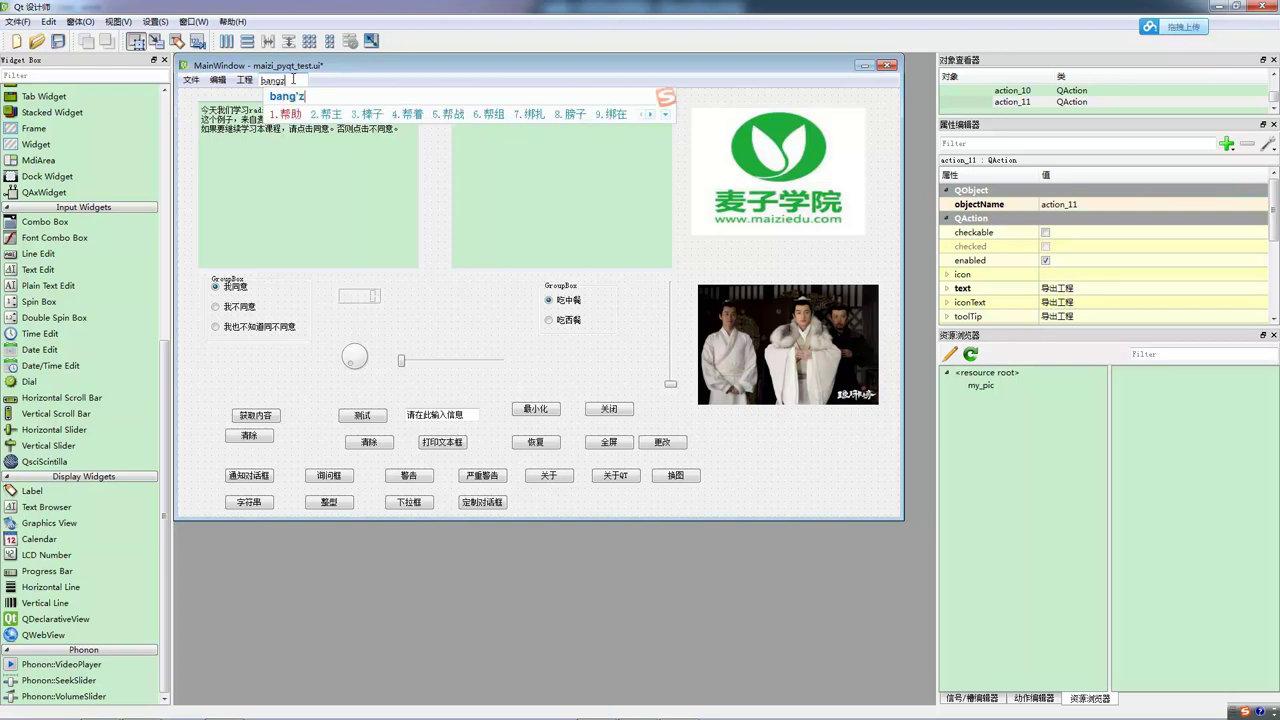
key(Return)
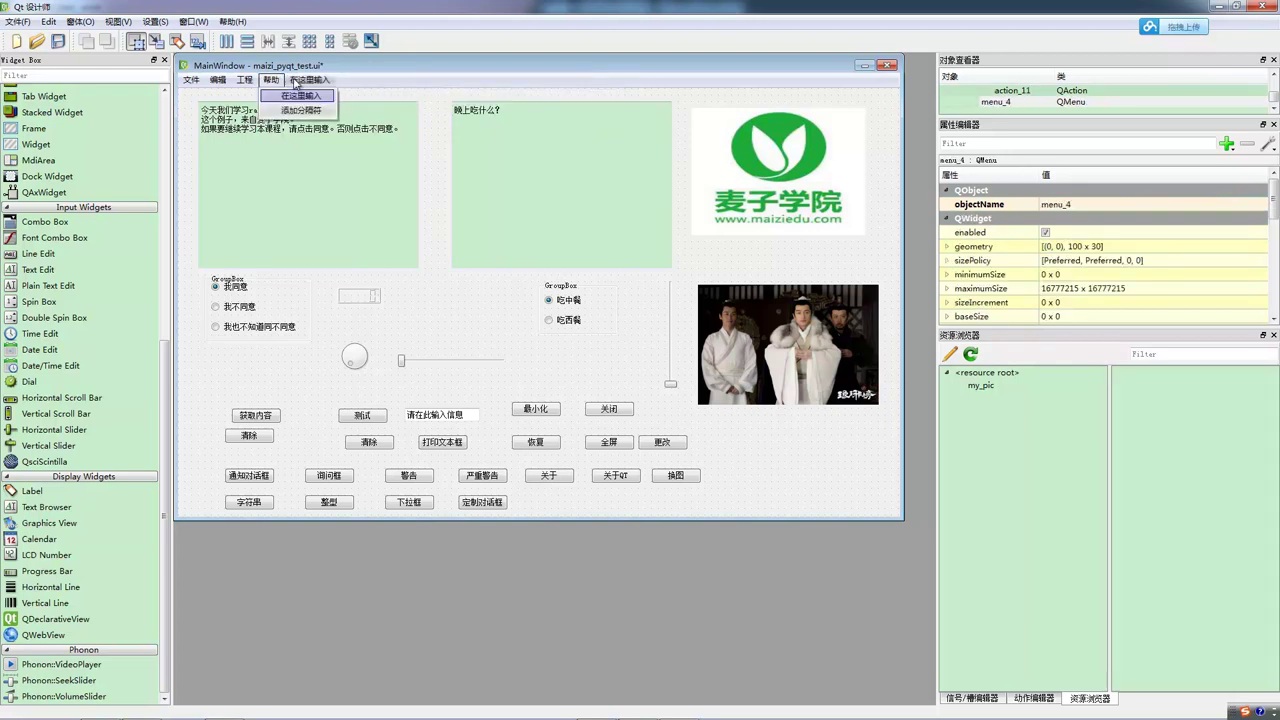
Add 关于 as the first entry of the 帮助 menu.
double_click(296, 94)
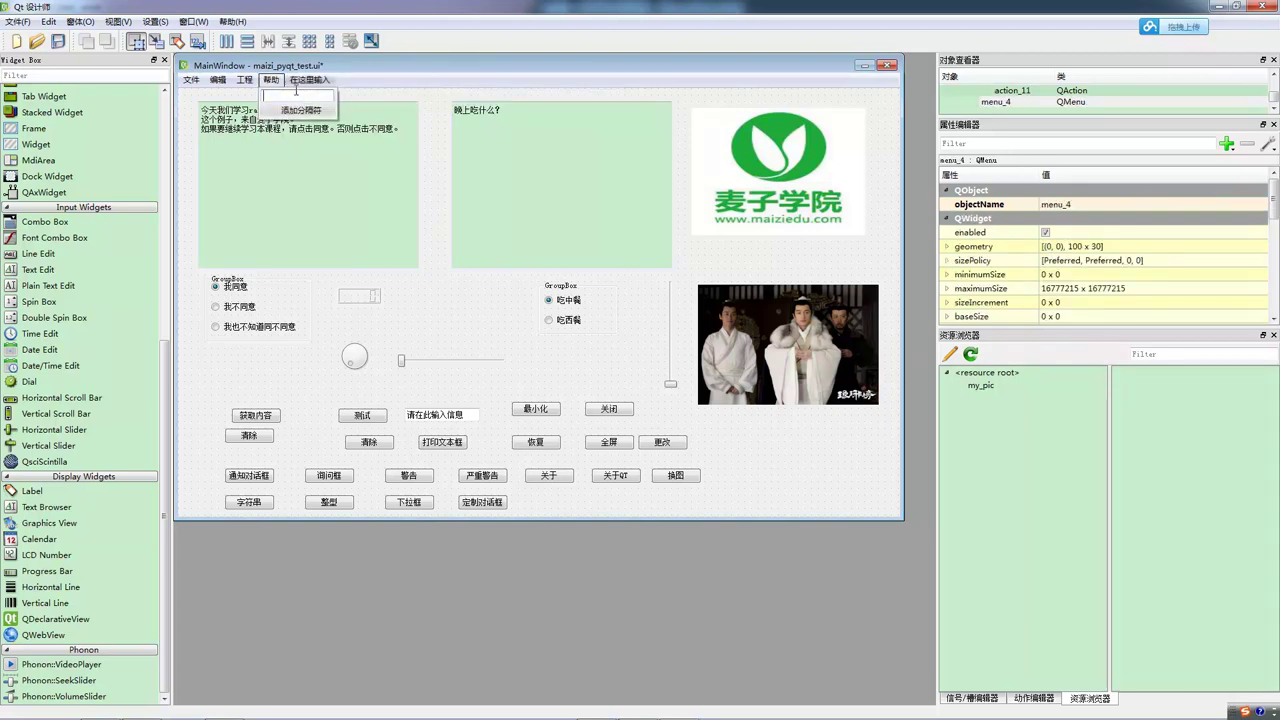
text(关于)
key(Return)
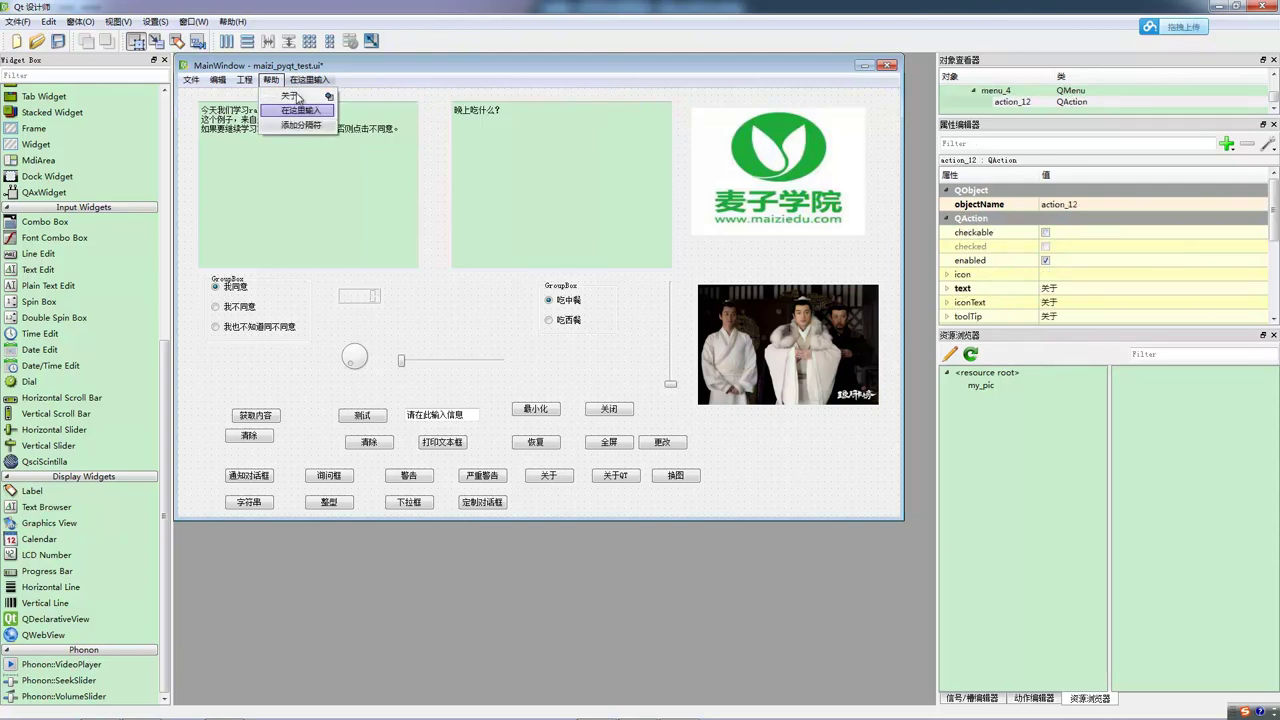
Add a 使用说明 entry to the 帮助 menu below 关于.
double_click(300, 111)
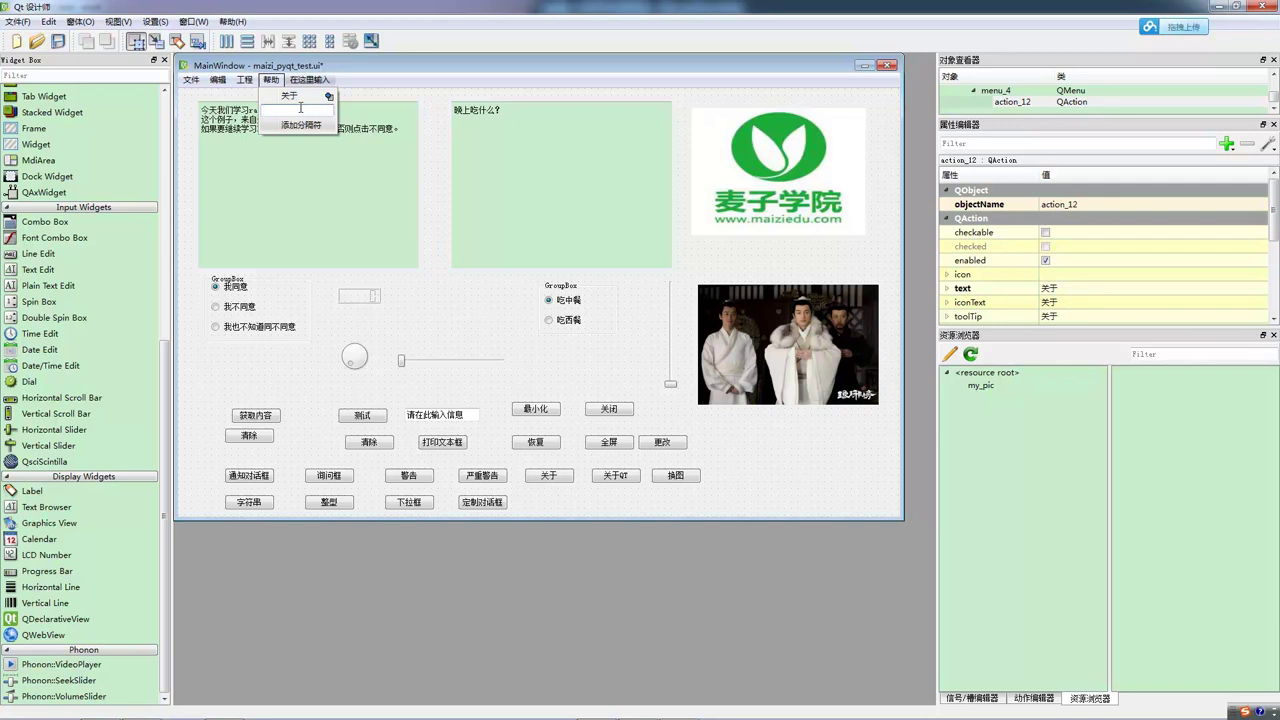
text(使用说明)
key(Return)
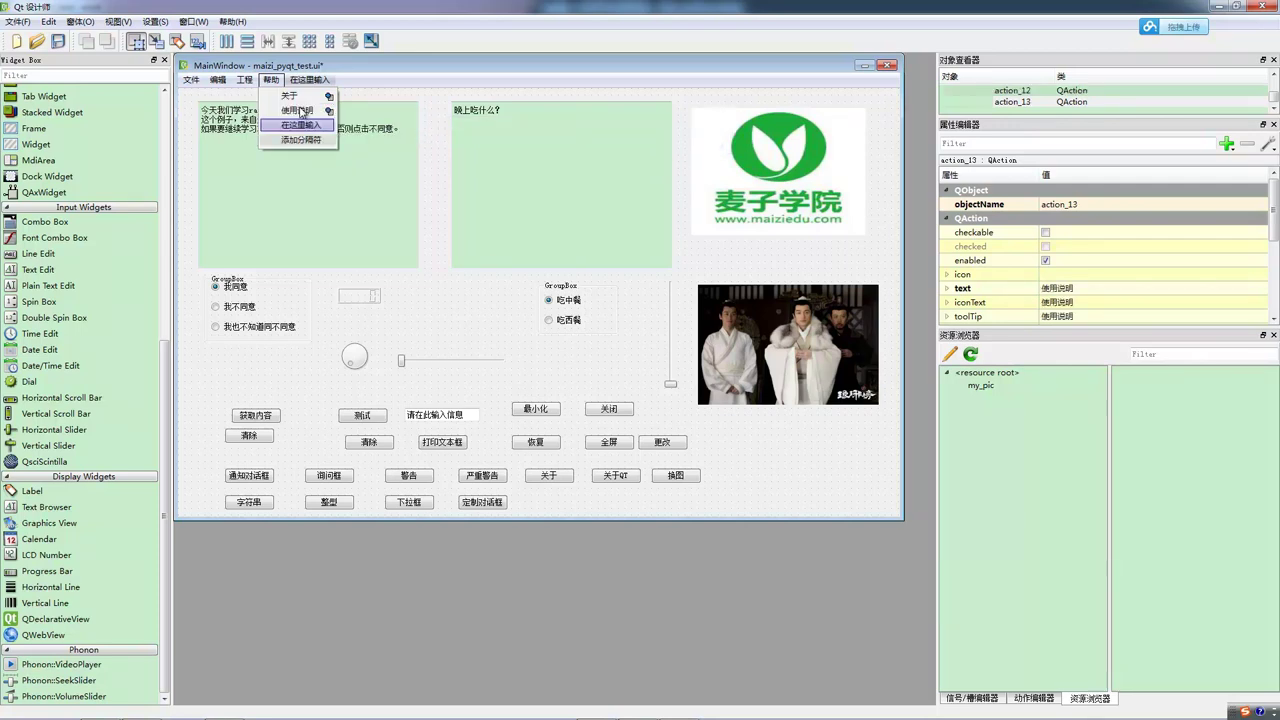
Add a 注册 entry to the 帮助 menu below 使用说明.
double_click(299, 124)
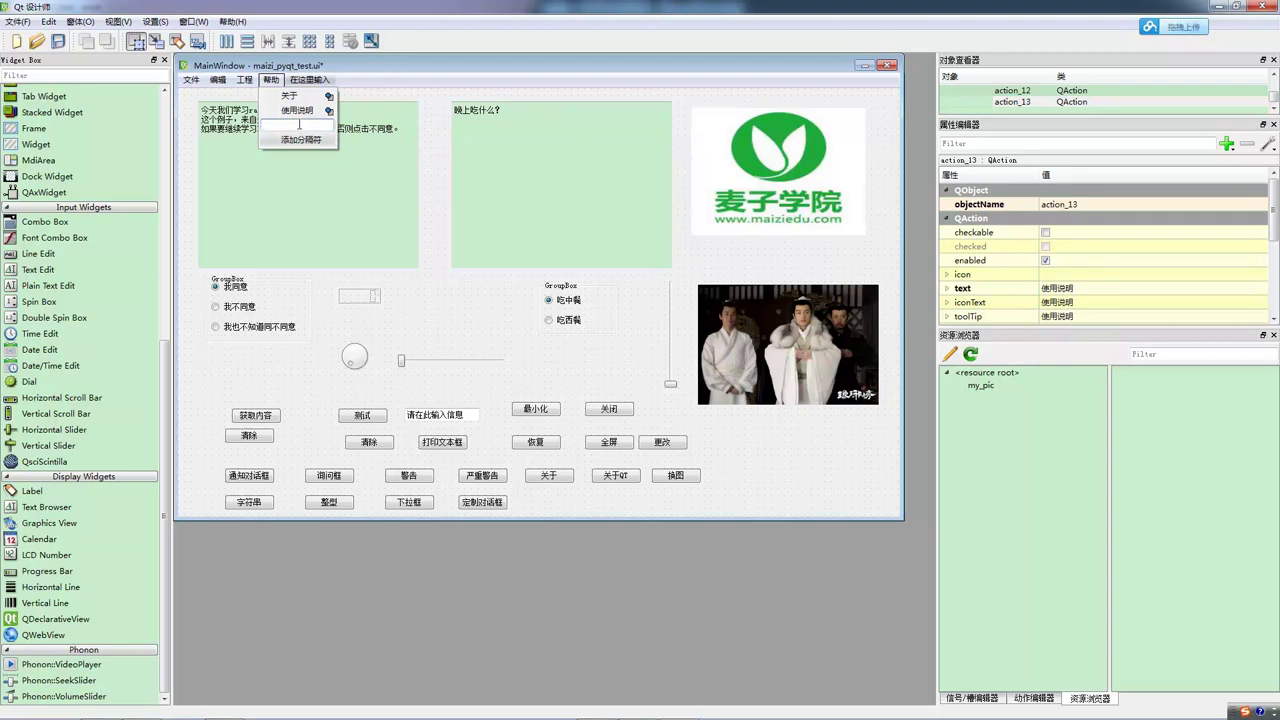
text(注册)
key(Return)
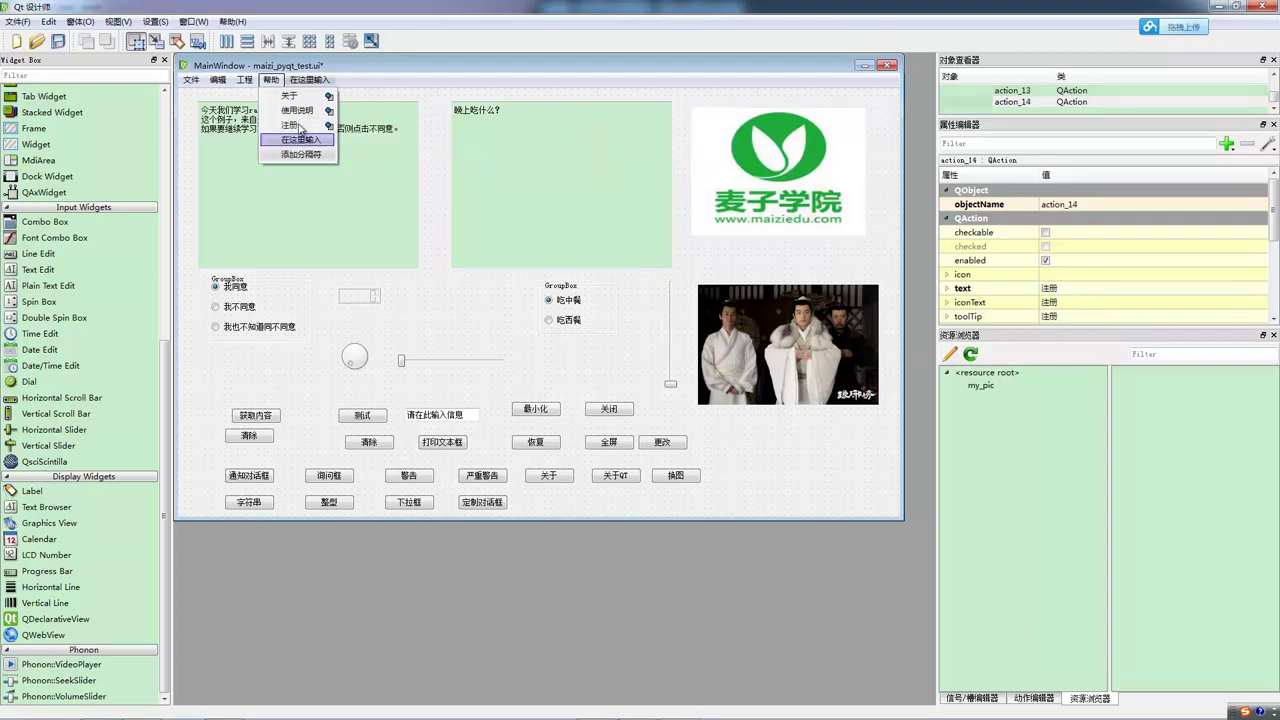
Add a 联系我们 entry to the 帮助 menu below 注册 and save the form.
double_click(298, 140)
text(lianxiwo)
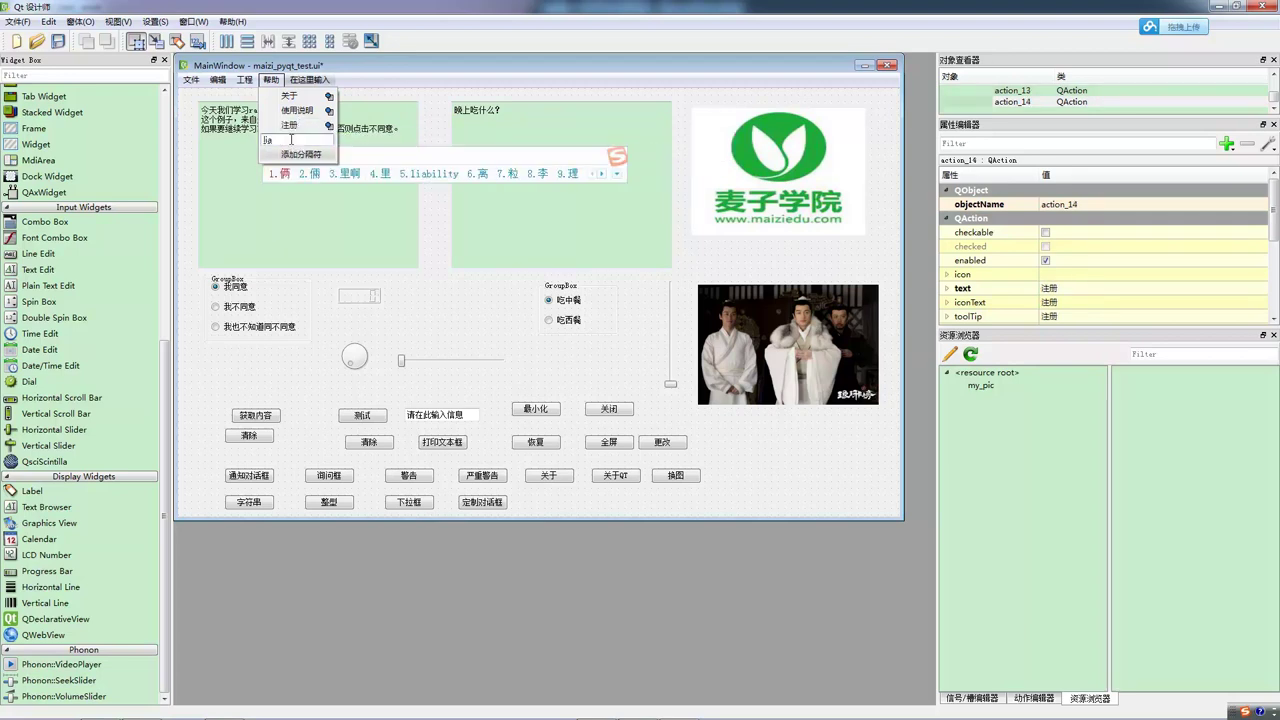
text(m)
key(space)
key(Return)
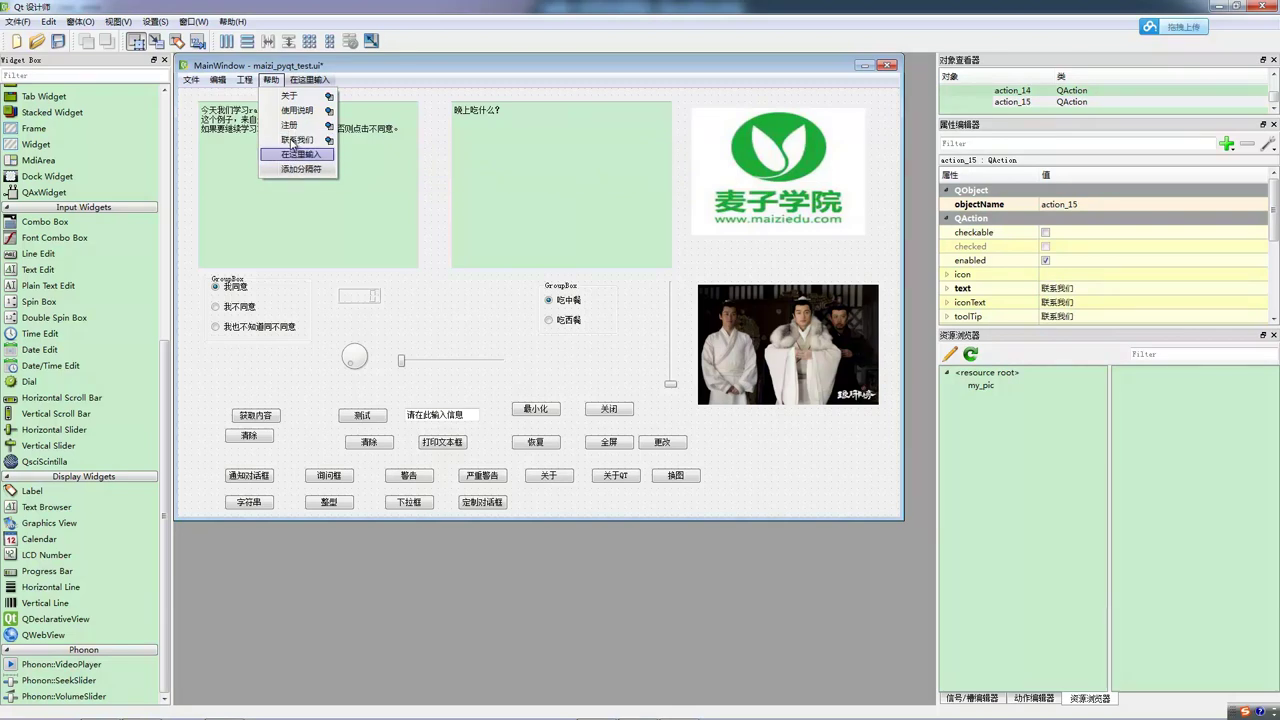
key(Escape)
key(ctrl+s)
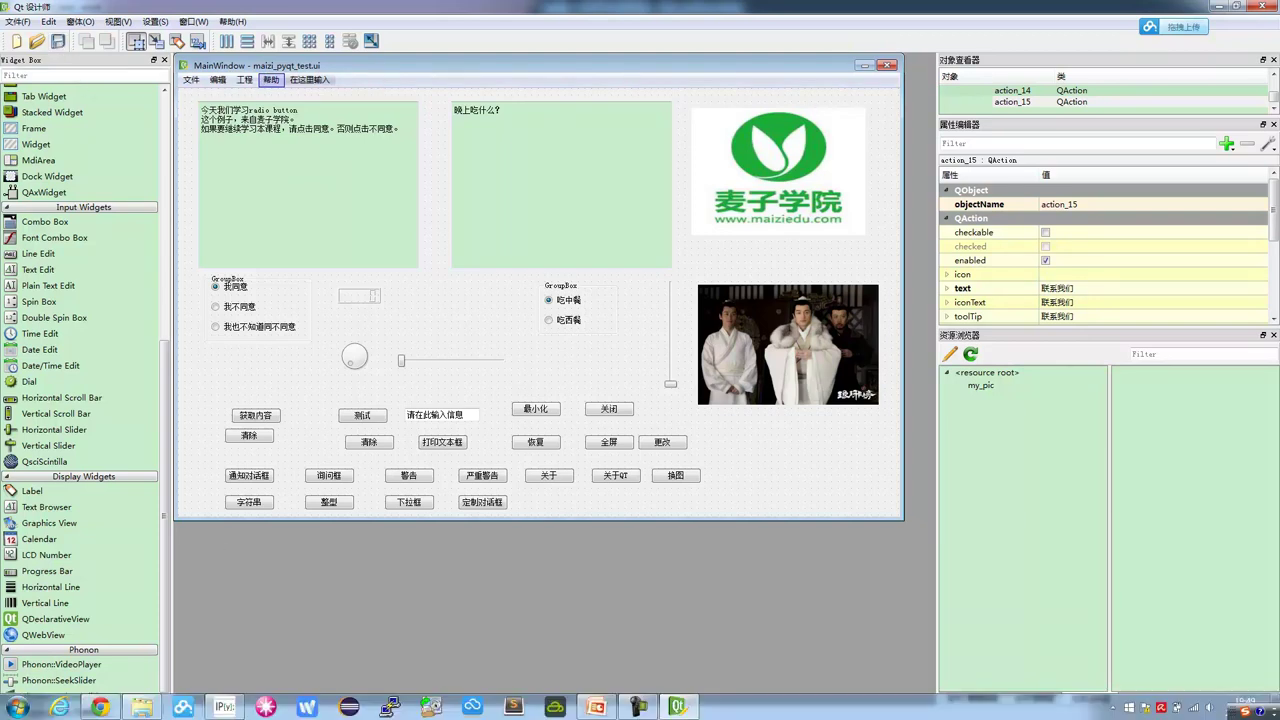
Switch to eric4 and compile the maizi_pyqt_test.ui form.
click(179, 709)
right_click(96, 106)
click(124, 95)
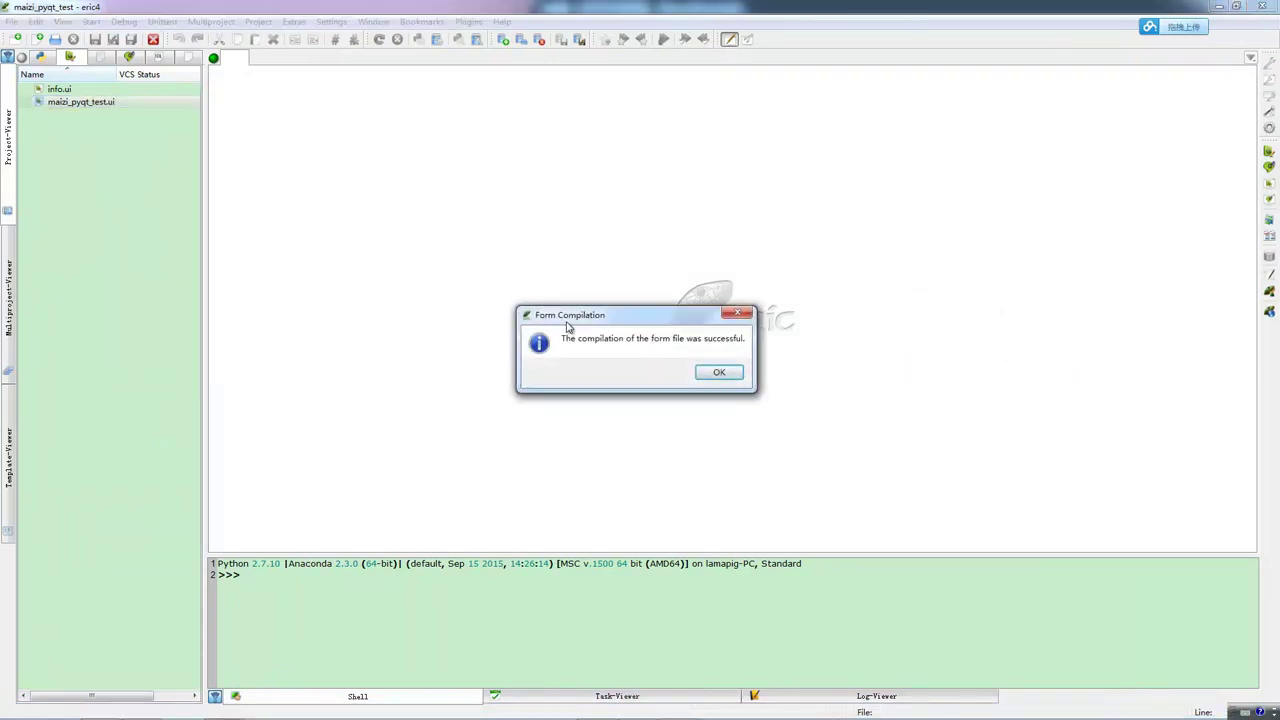
click(712, 374)
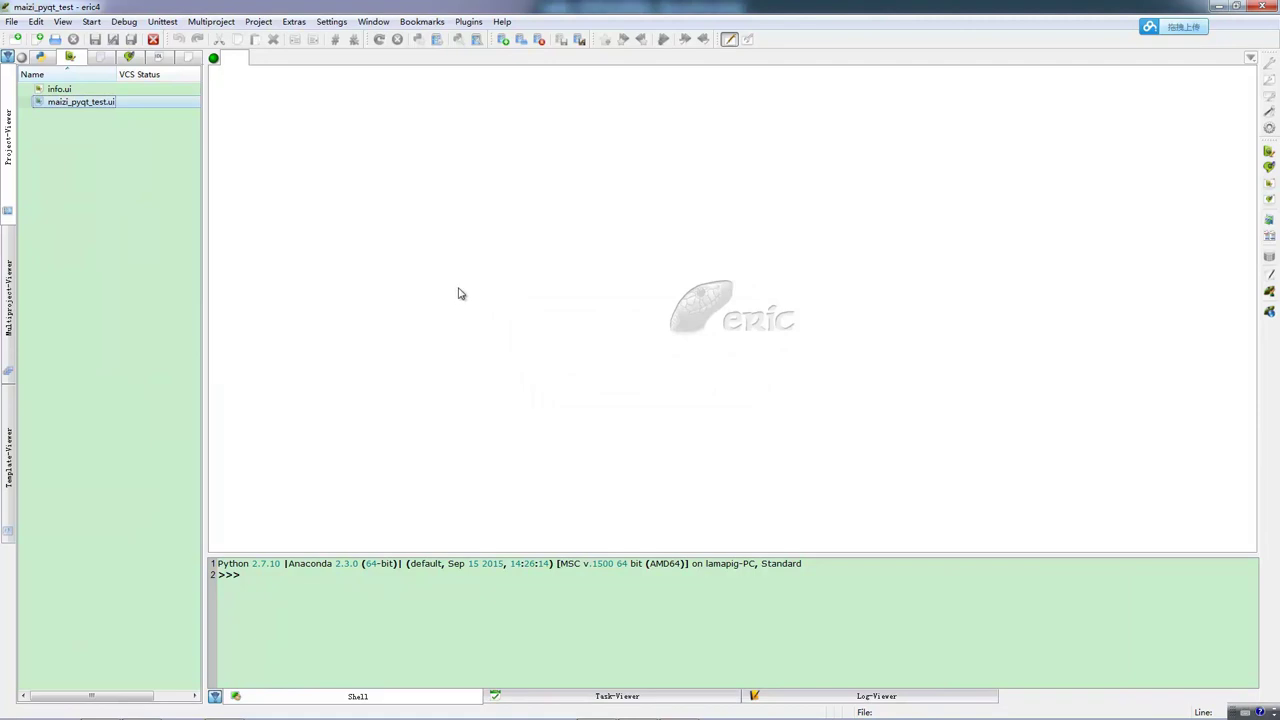
Open the source file maizi_pyqt_test.py from the project's sources and enlarge its code text.
click(41, 57)
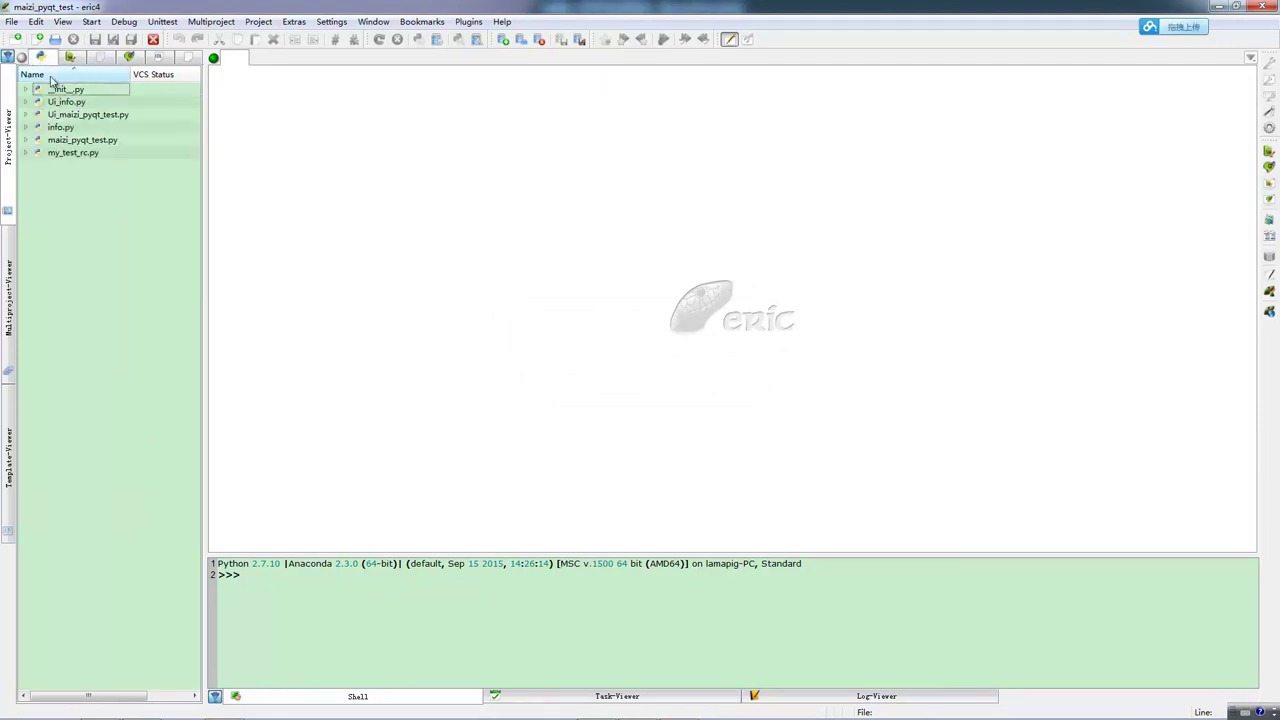
double_click(74, 141)
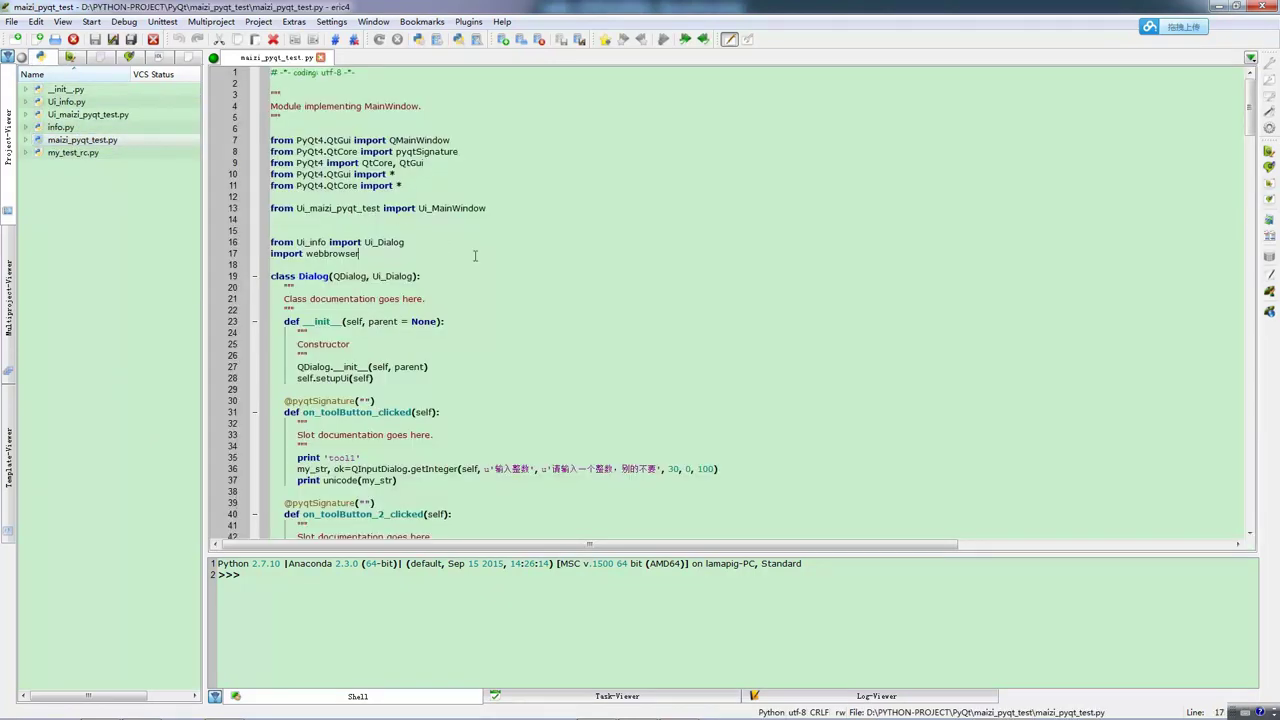
scroll(475, 255, up, 5)
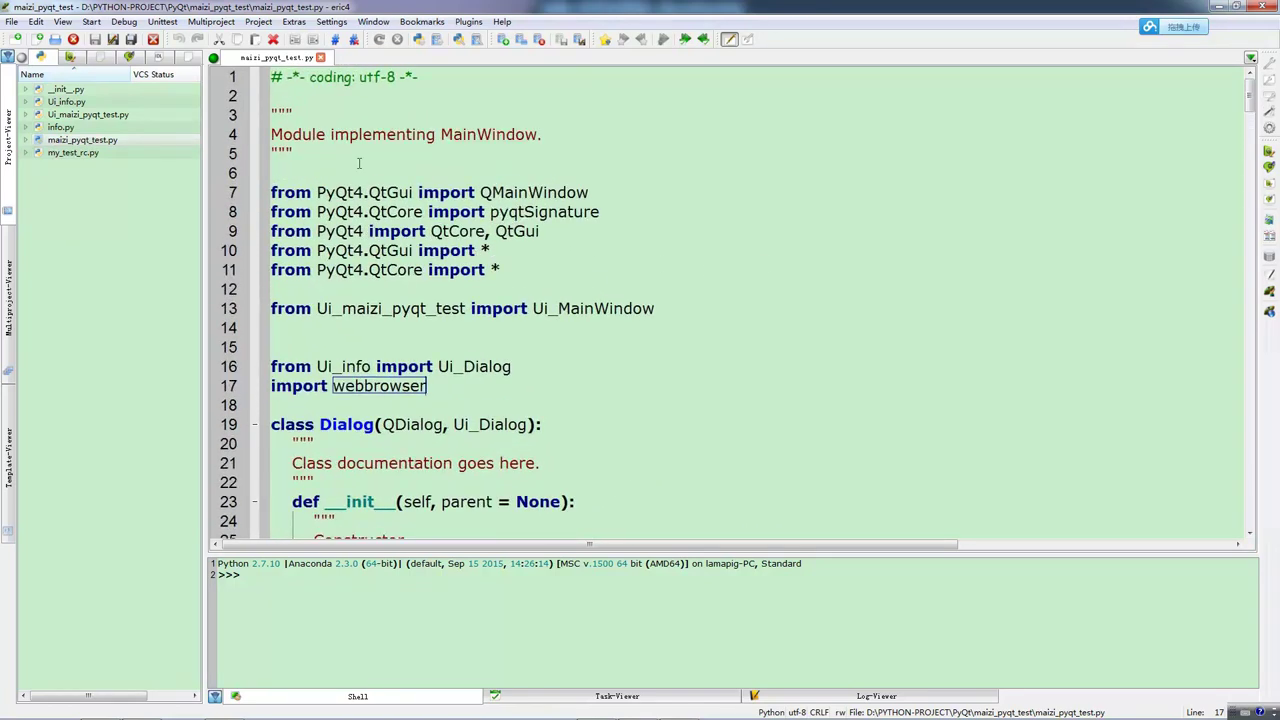
Run the maizi_pyqt_test.py script and move its MainWindow to a clear spot.
key(F2)
click(655, 442)
drag(558, 141, 559, 85)
drag(459, 78, 483, 68)
Try the 打开 and 保存 entries in the 文件 menu of the running MainWindow.
click(300, 78)
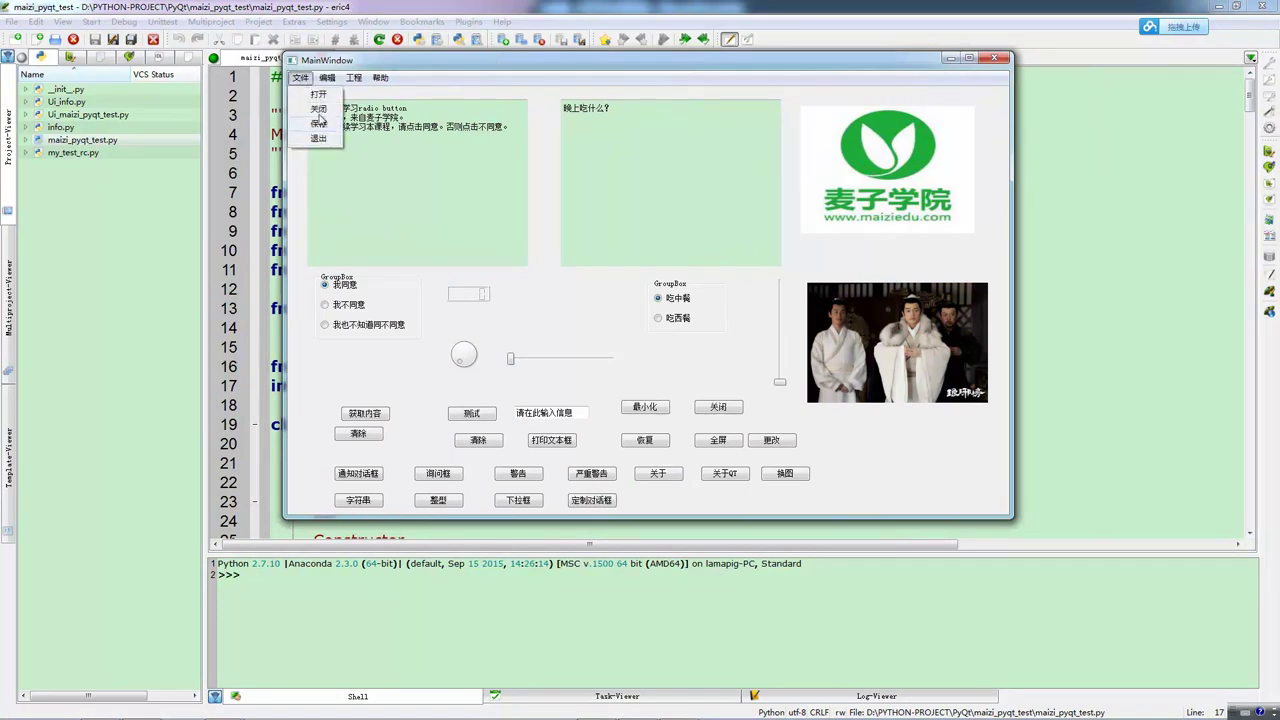
click(319, 95)
click(300, 78)
click(315, 94)
click(300, 78)
click(318, 125)
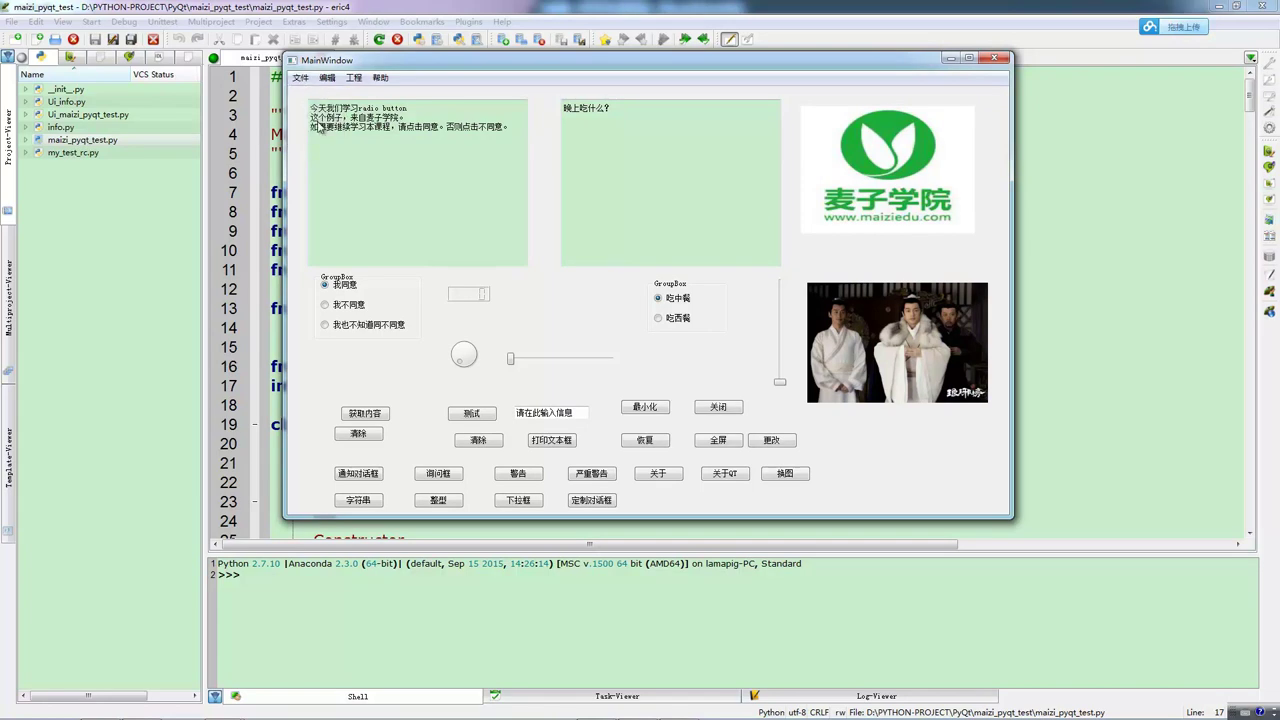
click(300, 78)
click(318, 125)
Check the 编辑, 工程 and 帮助 menus of the running MainWindow, and close the test run.
click(327, 78)
click(344, 108)
click(327, 78)
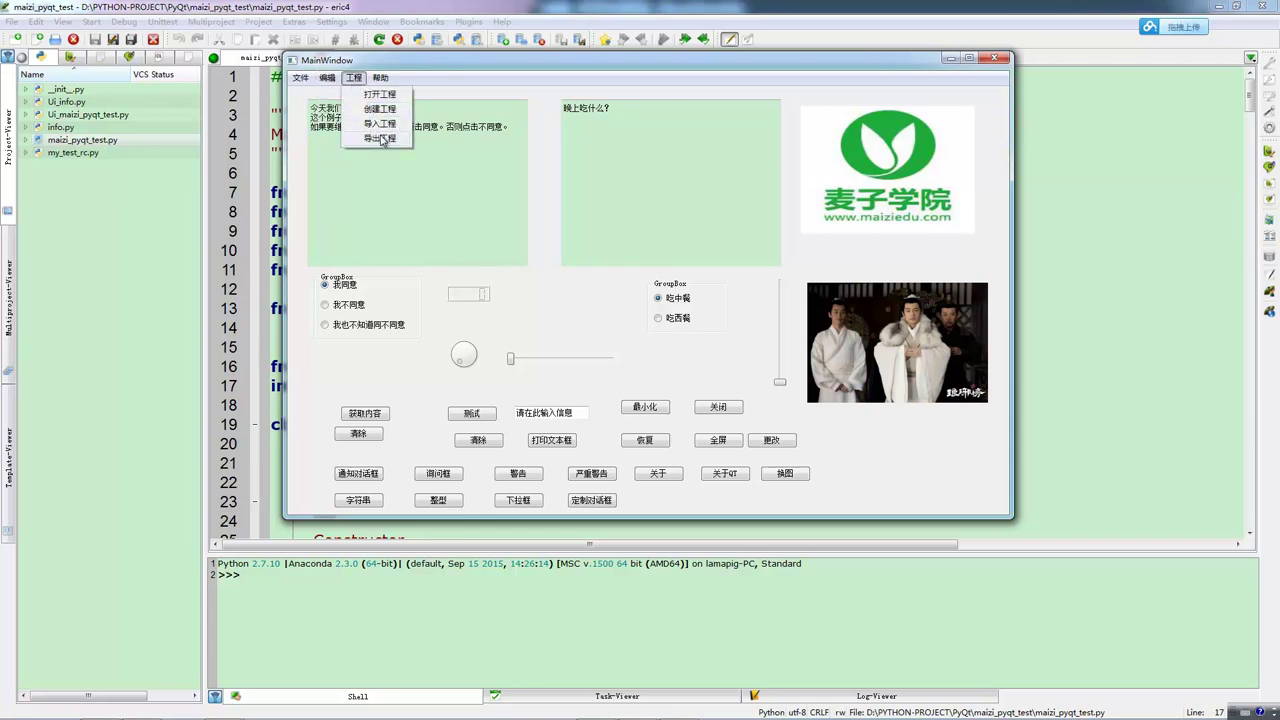
click(380, 84)
click(380, 80)
click(396, 95)
click(384, 79)
click(384, 79)
click(385, 79)
click(384, 79)
click(300, 78)
click(381, 160)
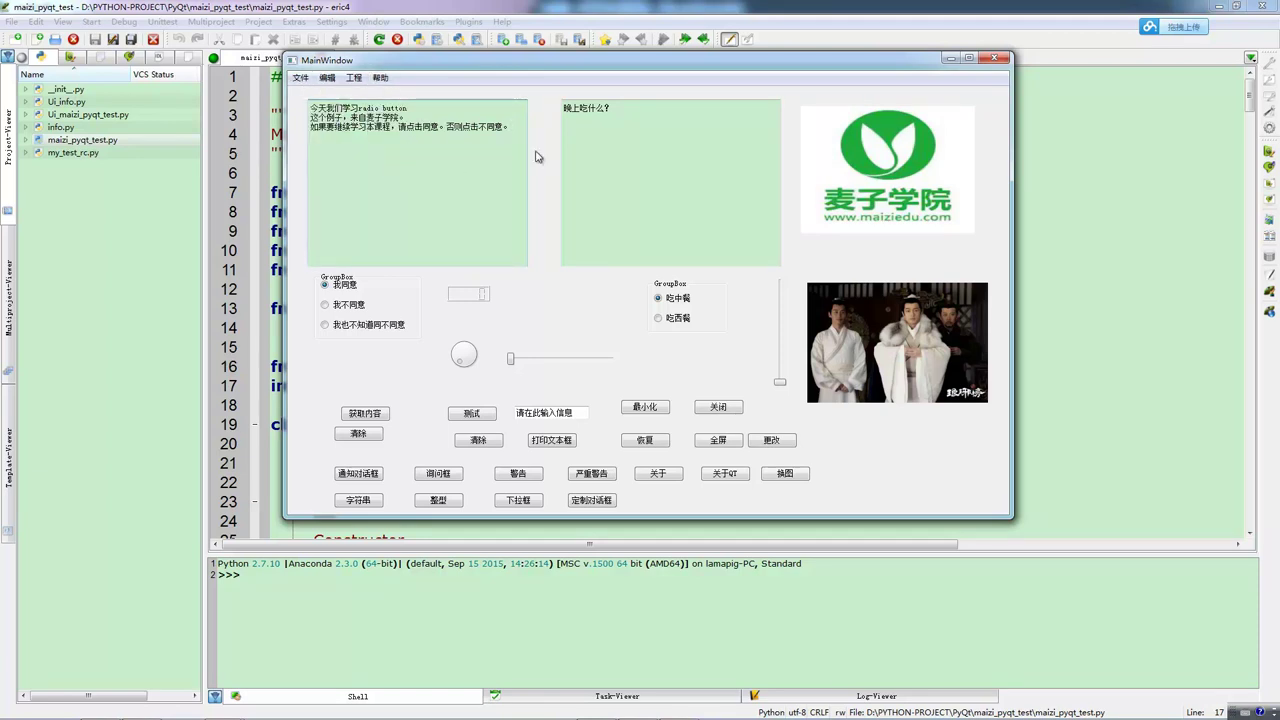
click(994, 58)
click(716, 387)
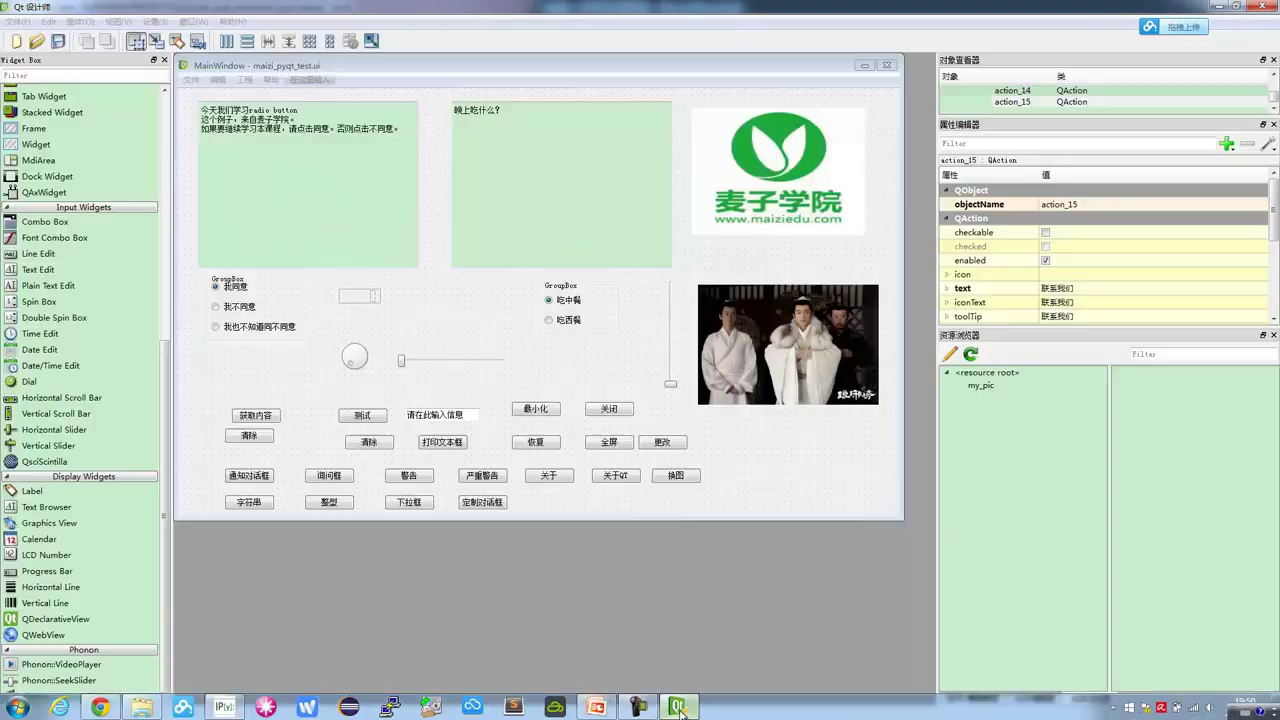
Switch to PowerPoint, review the bullets about actions and icons on the 在pyqt中实现菜单栏 slide, and return to Qt Designer.
click(678, 708)
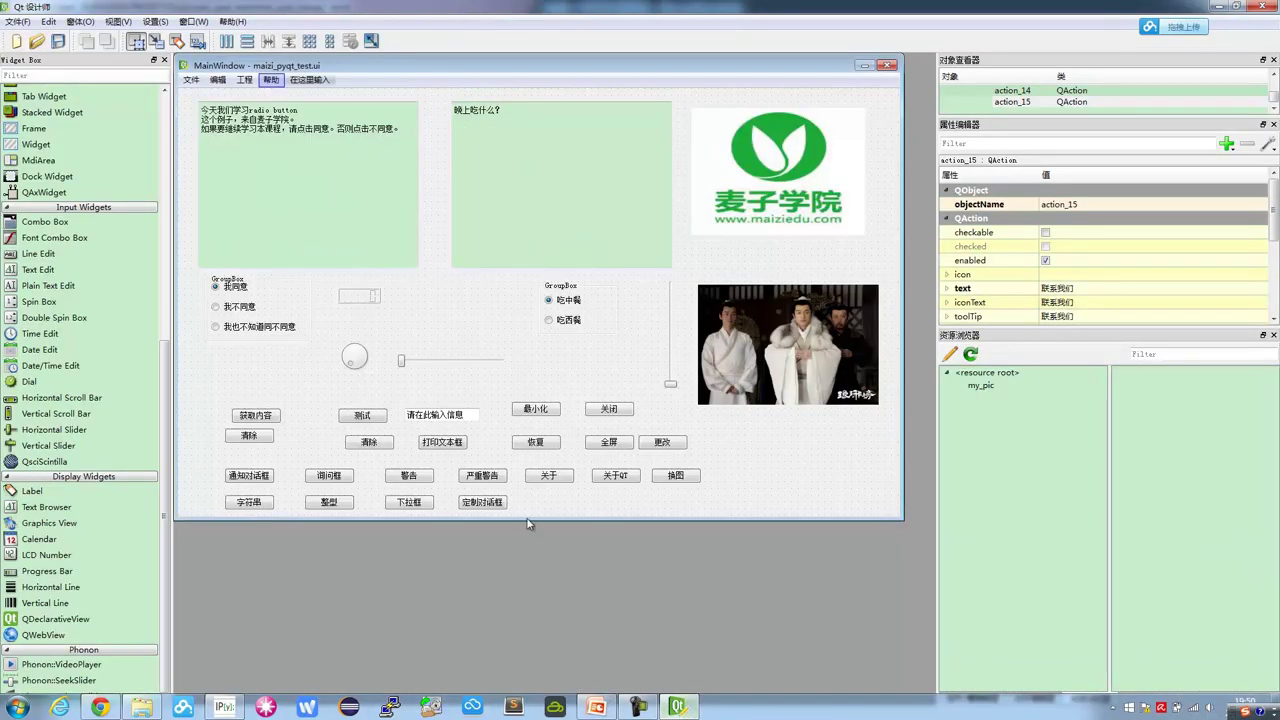
click(598, 708)
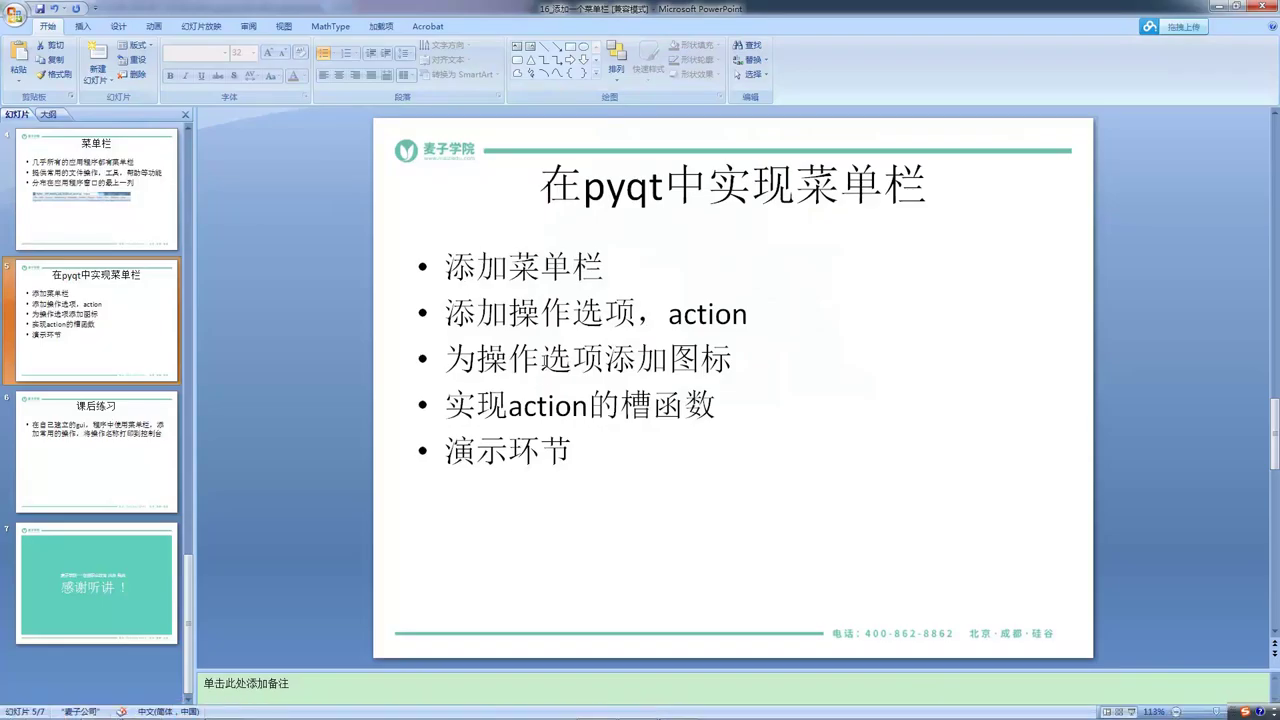
click(543, 362)
click(733, 362)
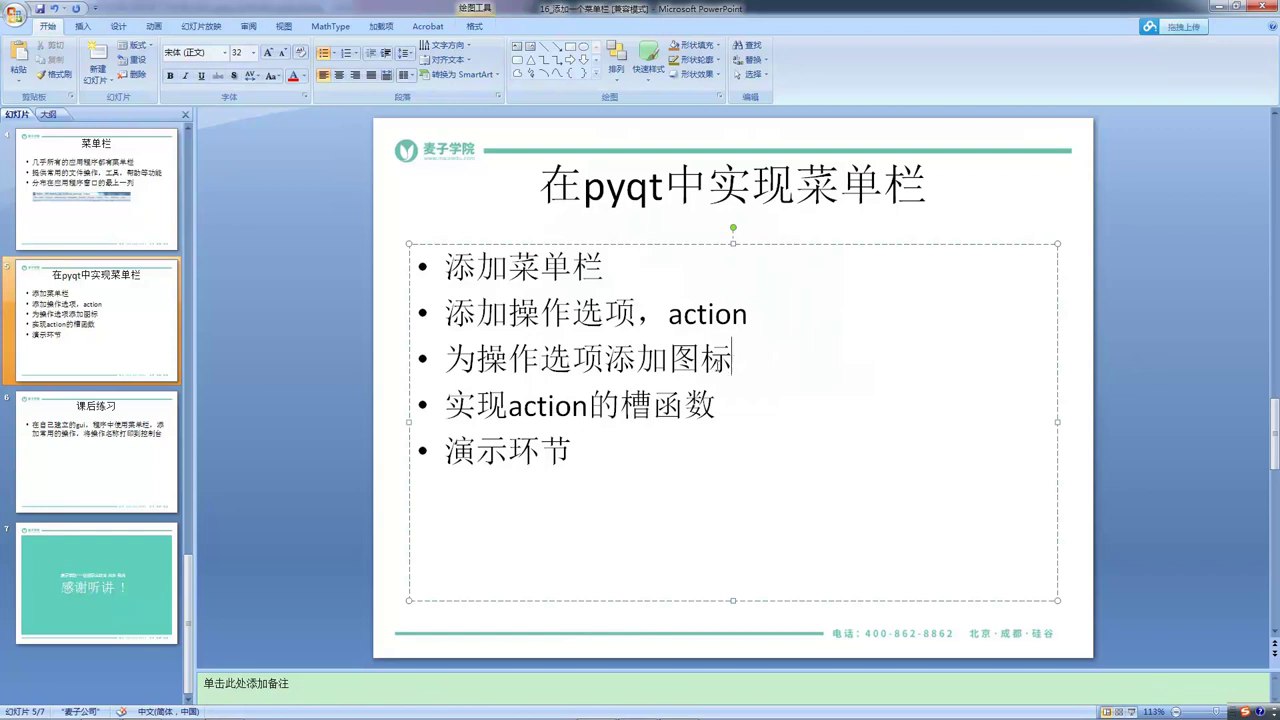
drag(668, 313, 745, 313)
click(669, 358)
click(1217, 7)
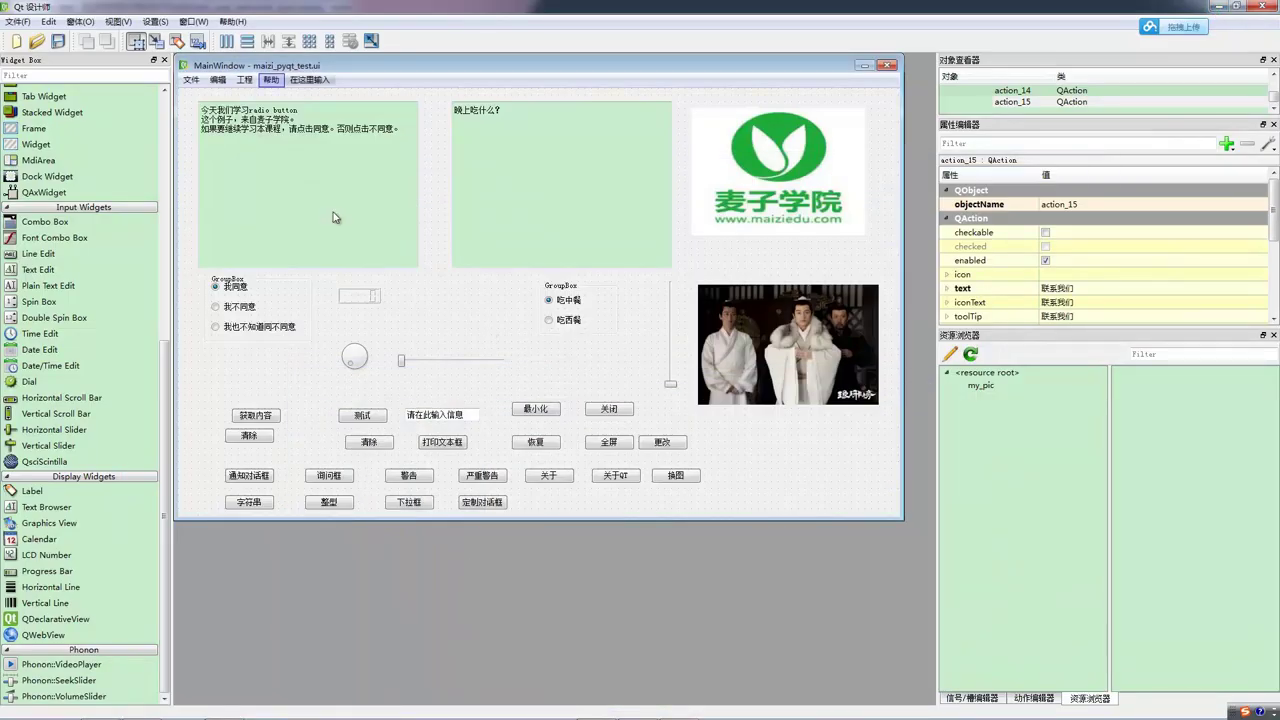
Select the 打开 action in the form's 文件 menu and enlarge the property editor to show more properties.
click(190, 80)
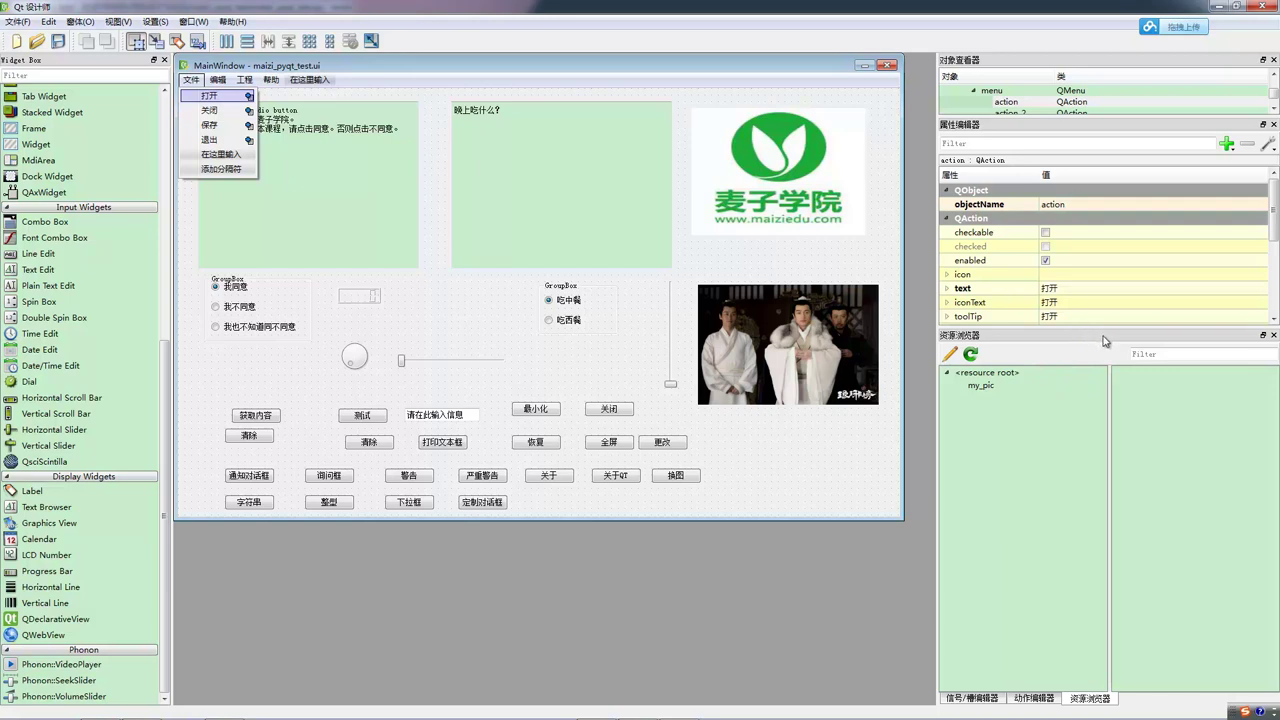
key(Escape)
drag(1104, 325, 1108, 420)
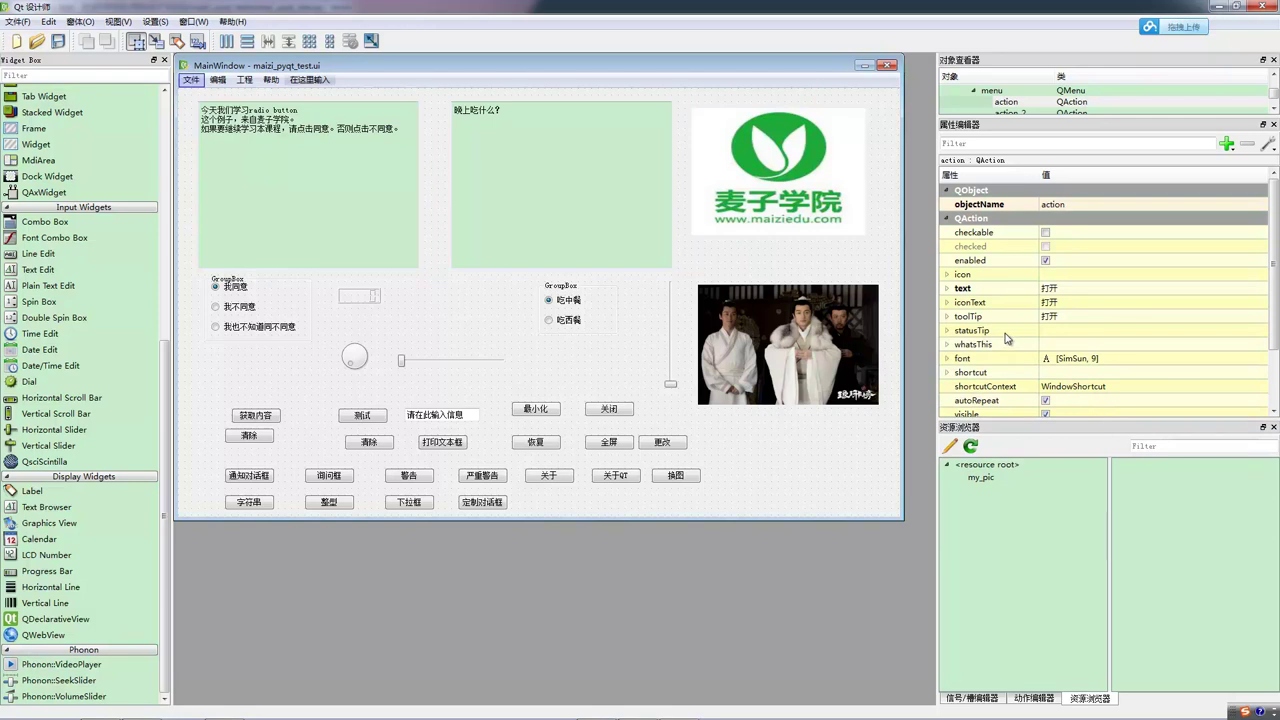
Examine the images in the my_pic resources as possible icons for the 文件 menu's 打开 action.
click(199, 83)
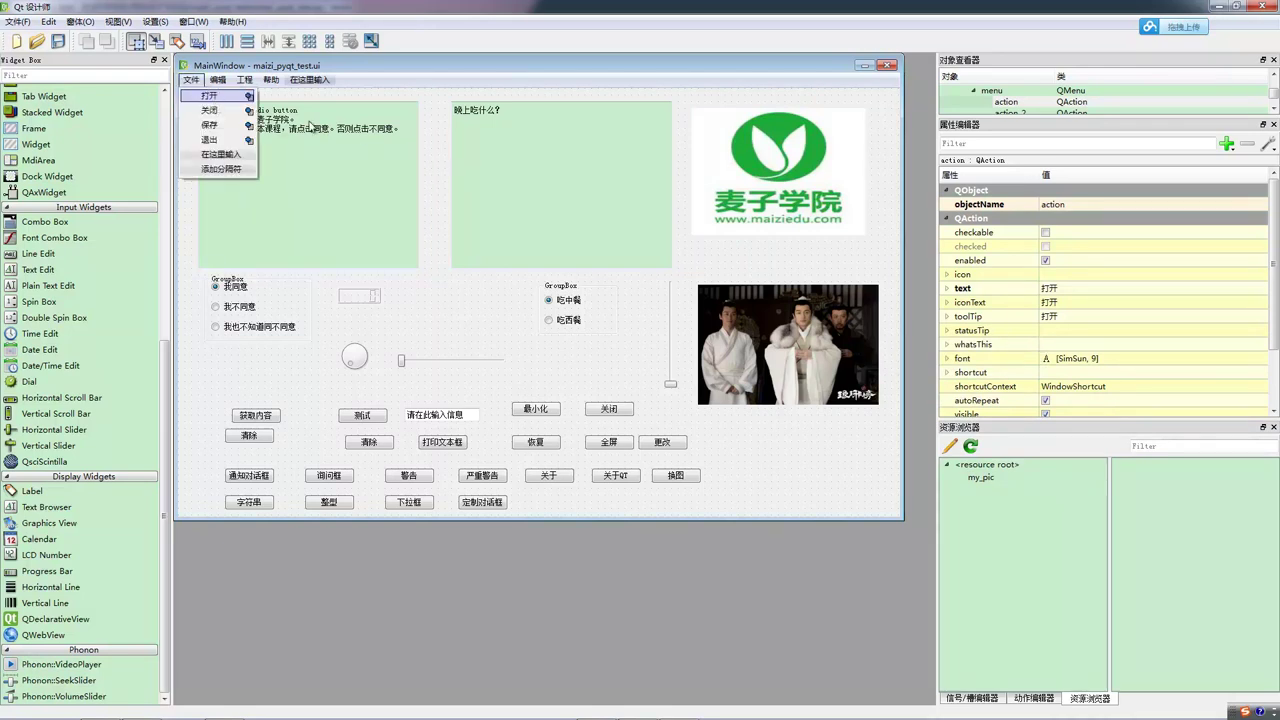
click(1073, 276)
click(1245, 275)
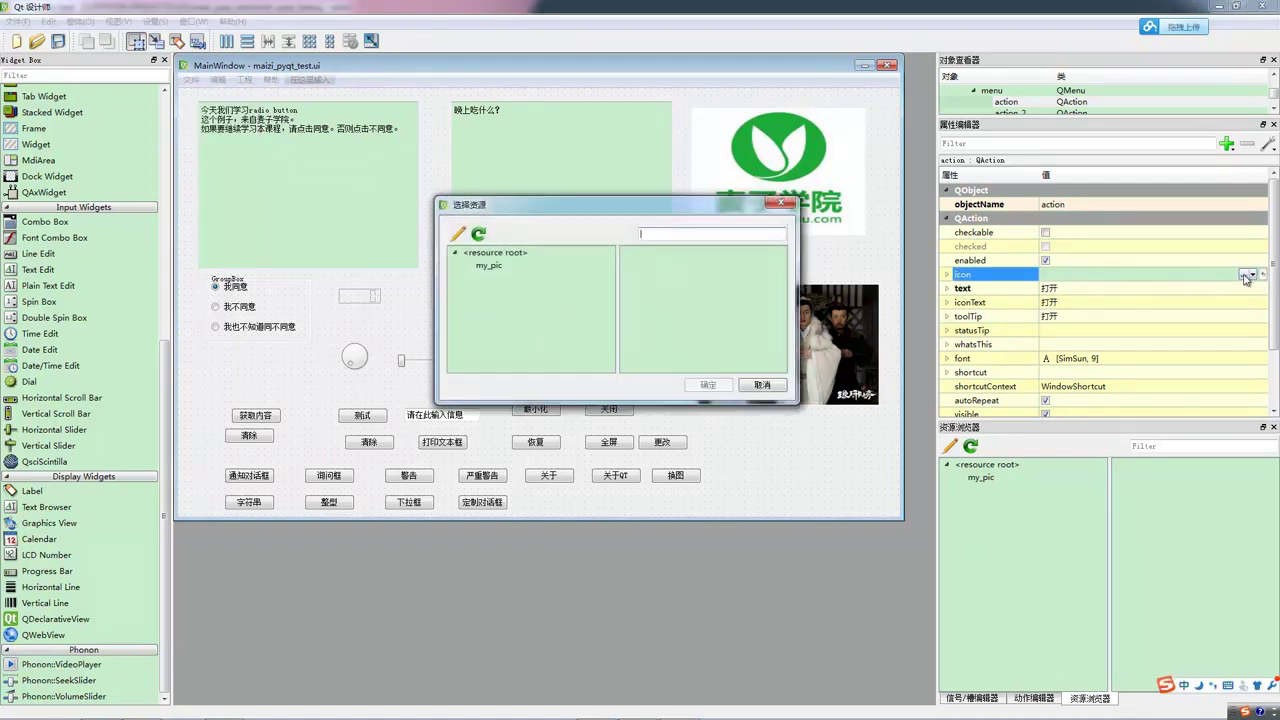
click(492, 267)
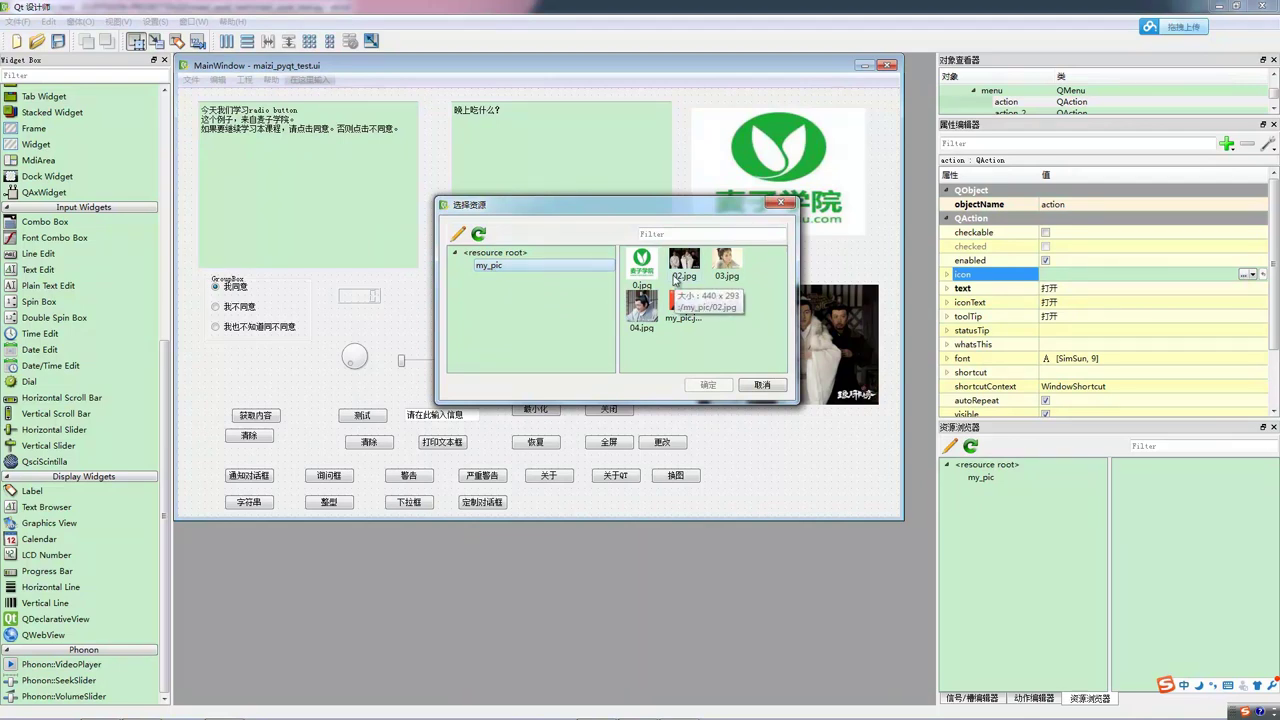
click(778, 205)
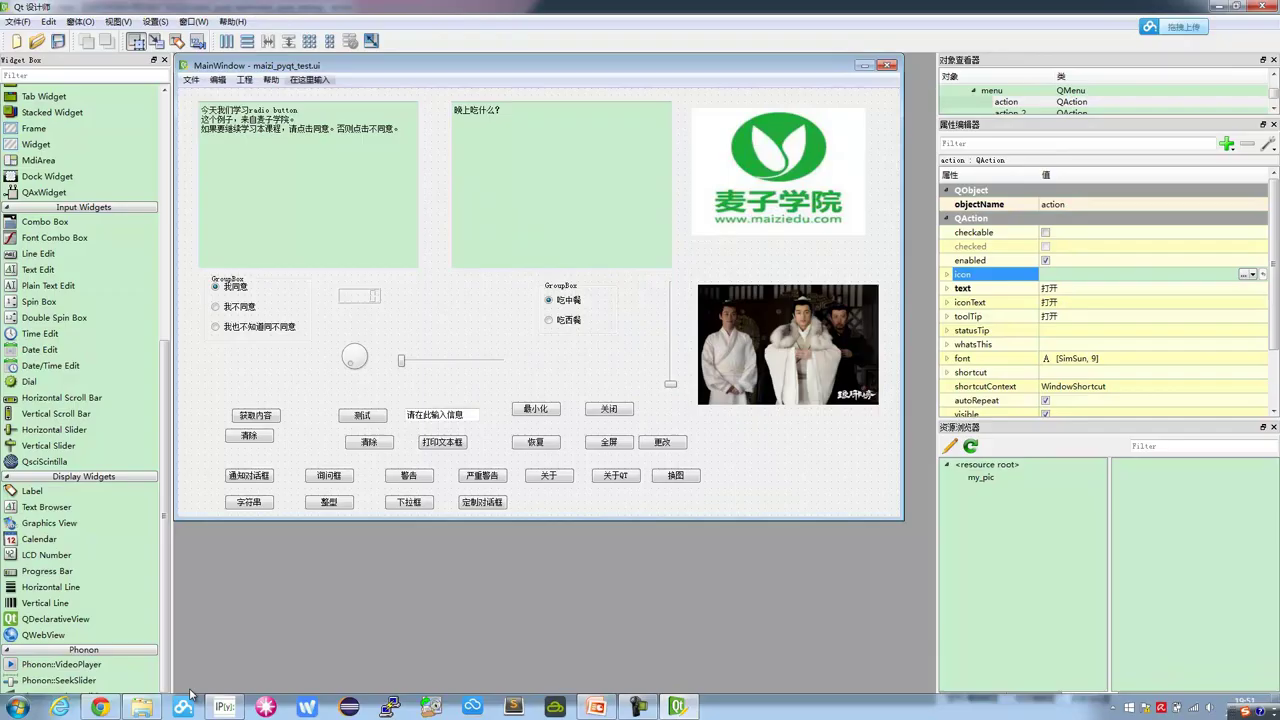
Switch to File Explorer and open the folder D:\PYTHON-PROJECT\PyQt\maizi_pyqt_test\icon.
click(141, 706)
click(17, 707)
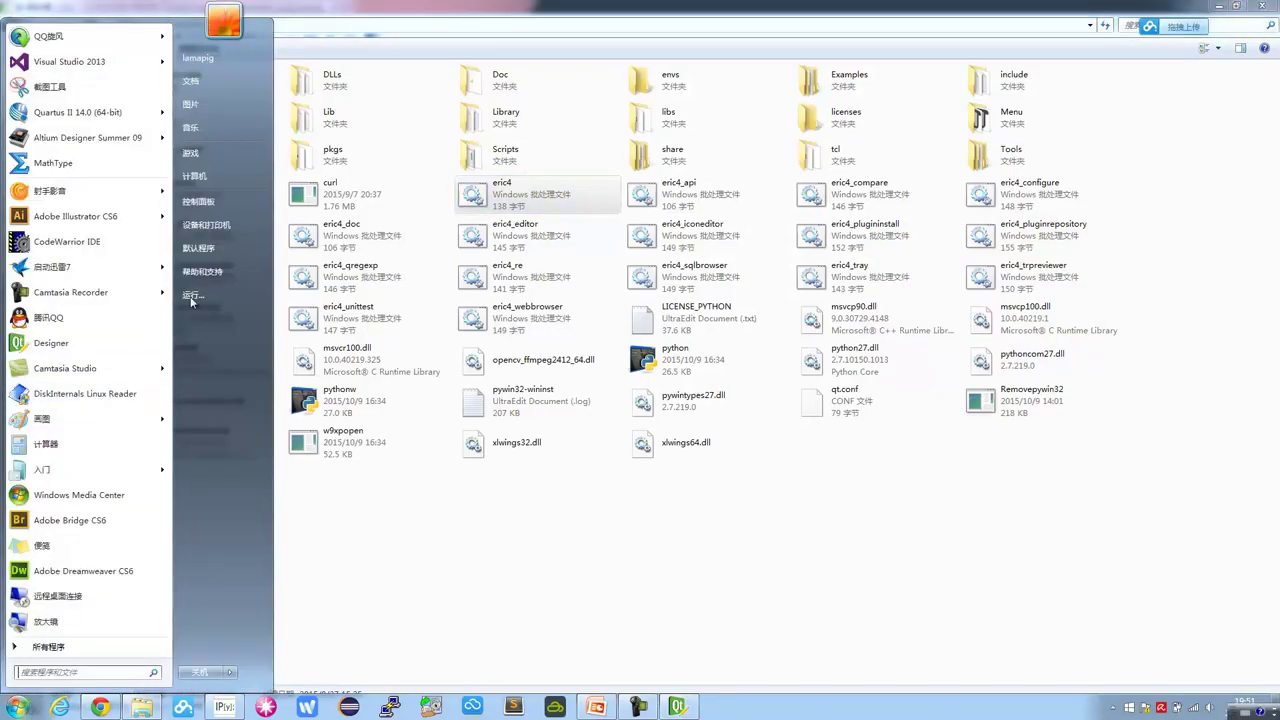
click(200, 196)
double_click(330, 97)
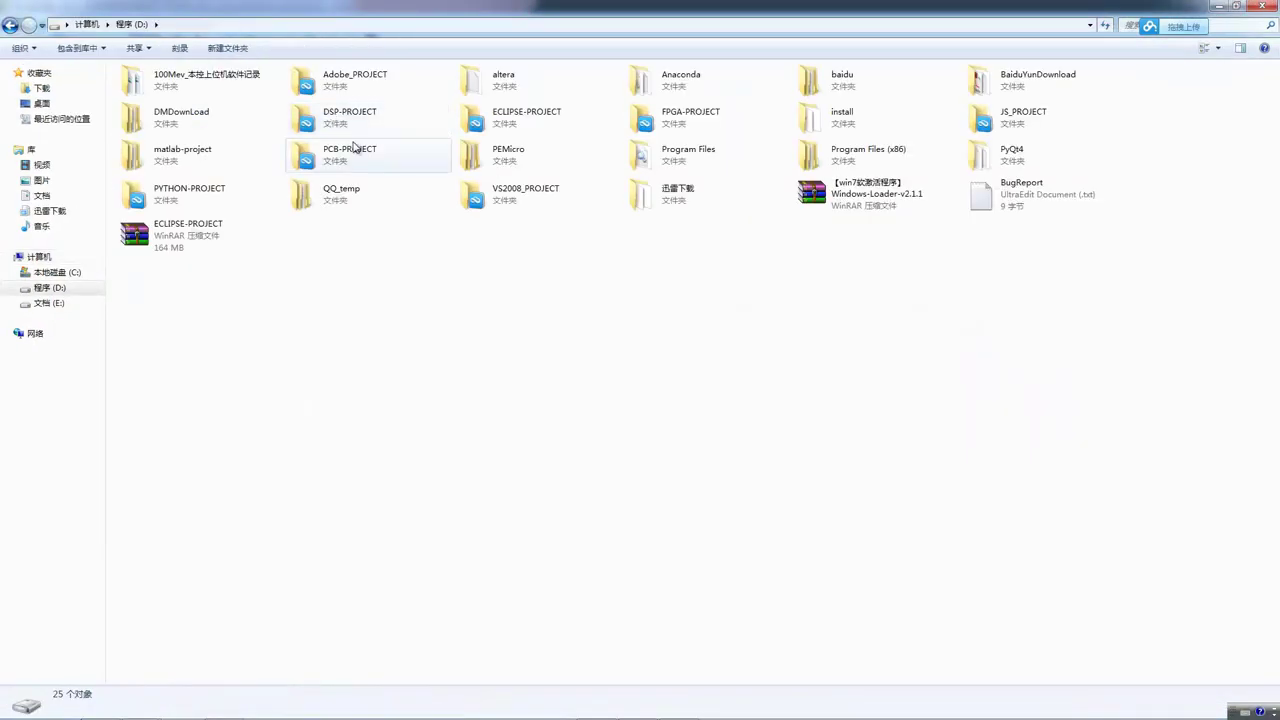
double_click(175, 200)
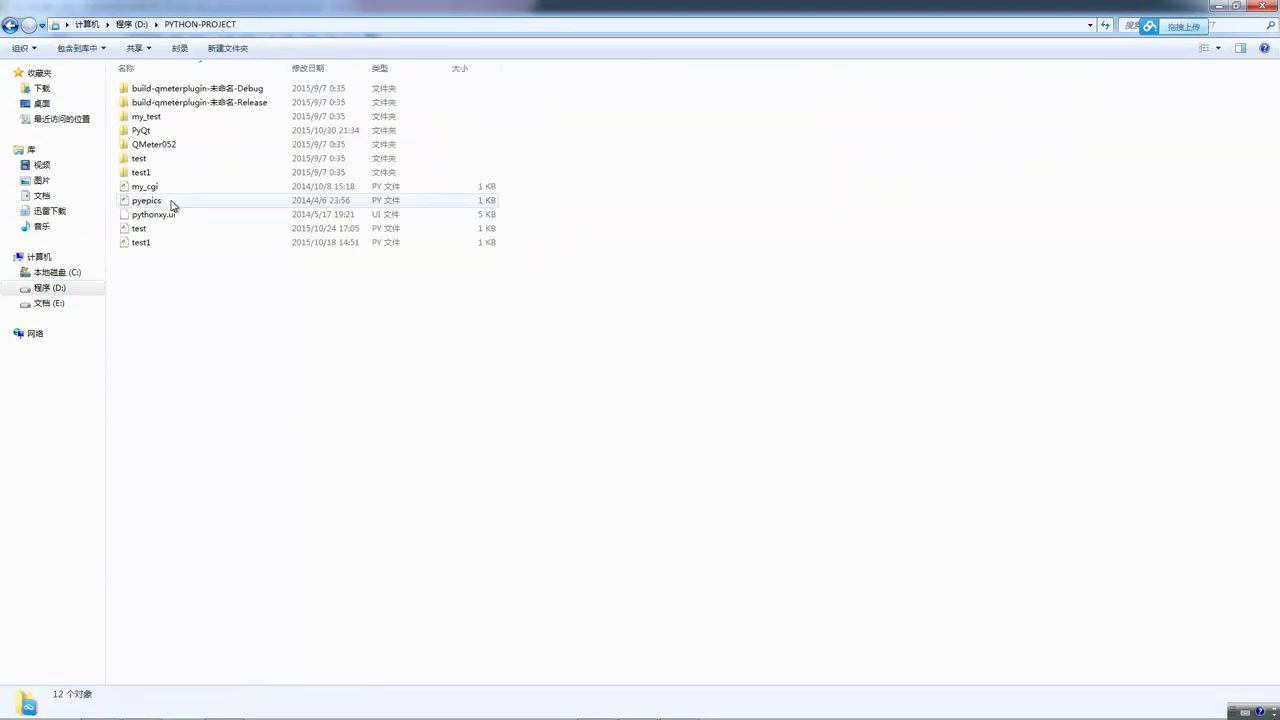
double_click(141, 130)
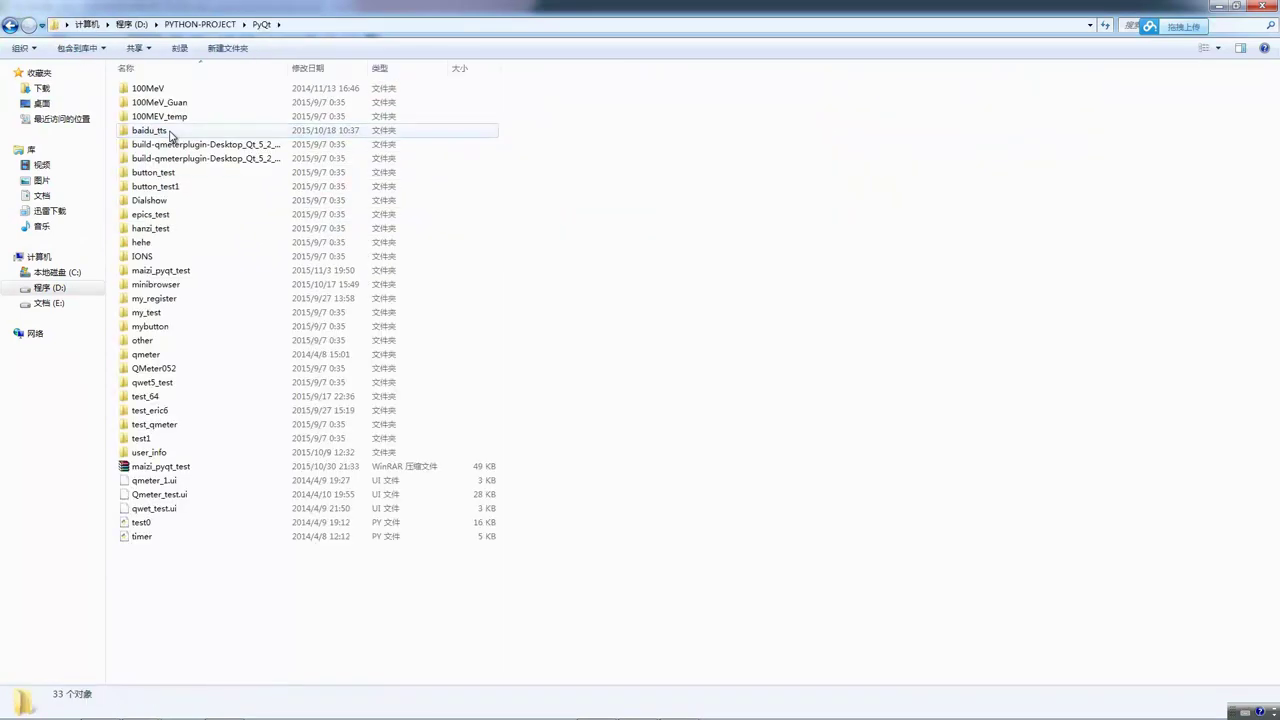
double_click(194, 270)
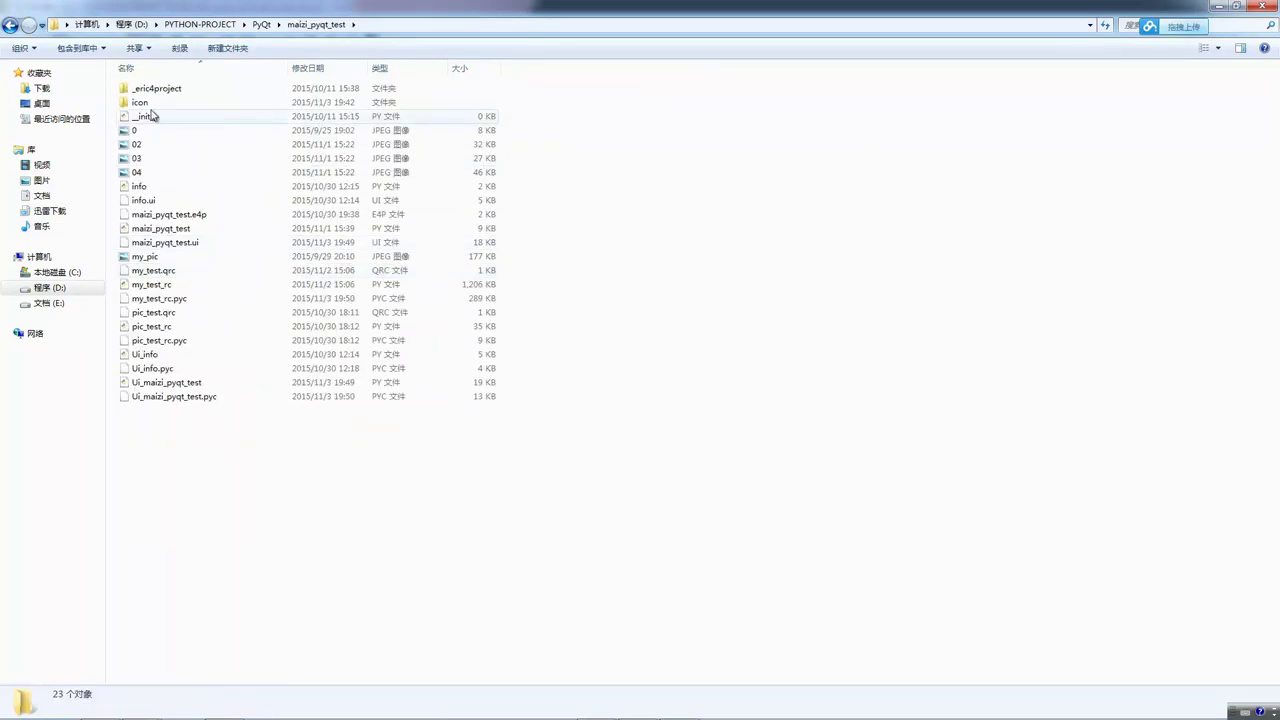
double_click(149, 104)
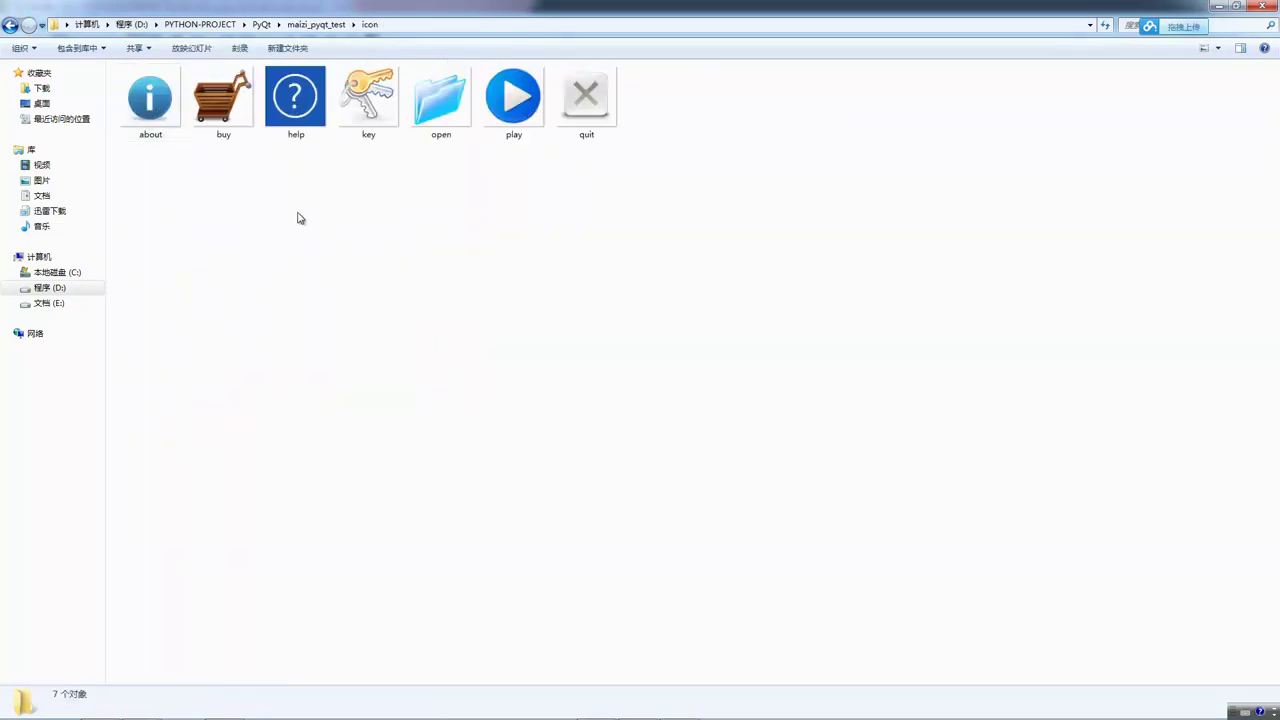
Examine the about, buy, help, key, open, play and quit images in the icon folder, and return to Qt Designer.
click(160, 118)
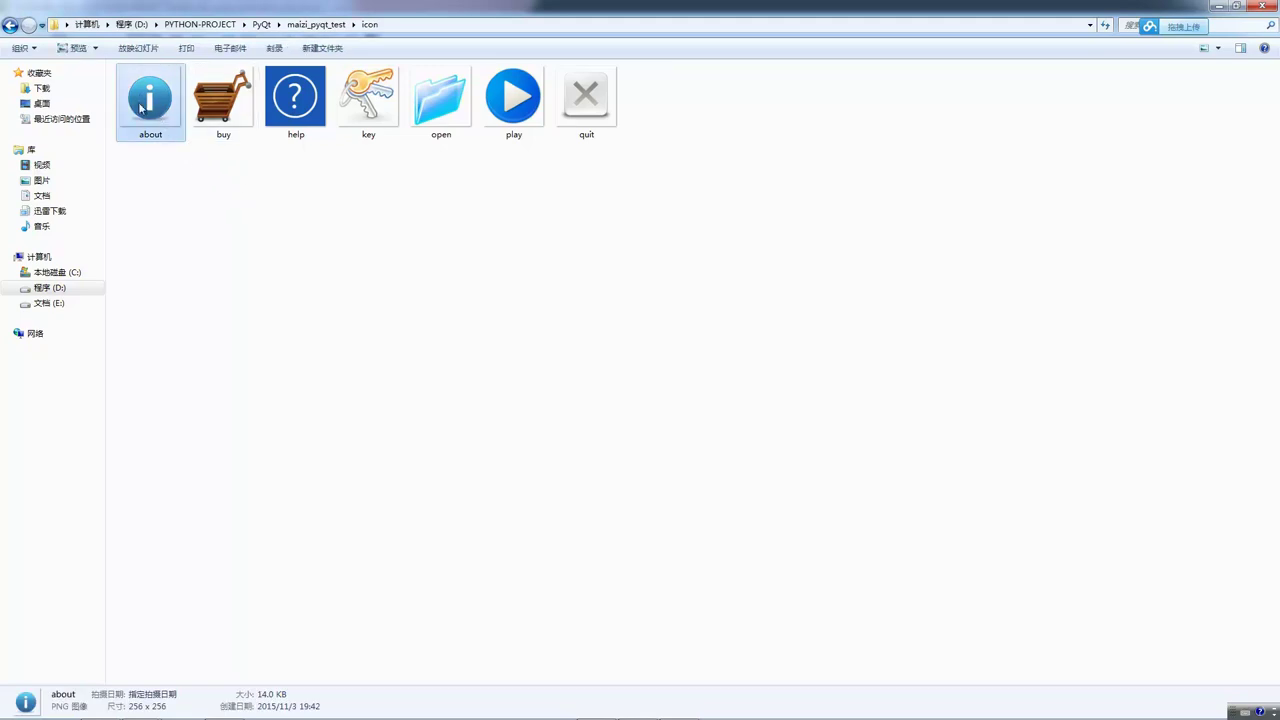
click(218, 100)
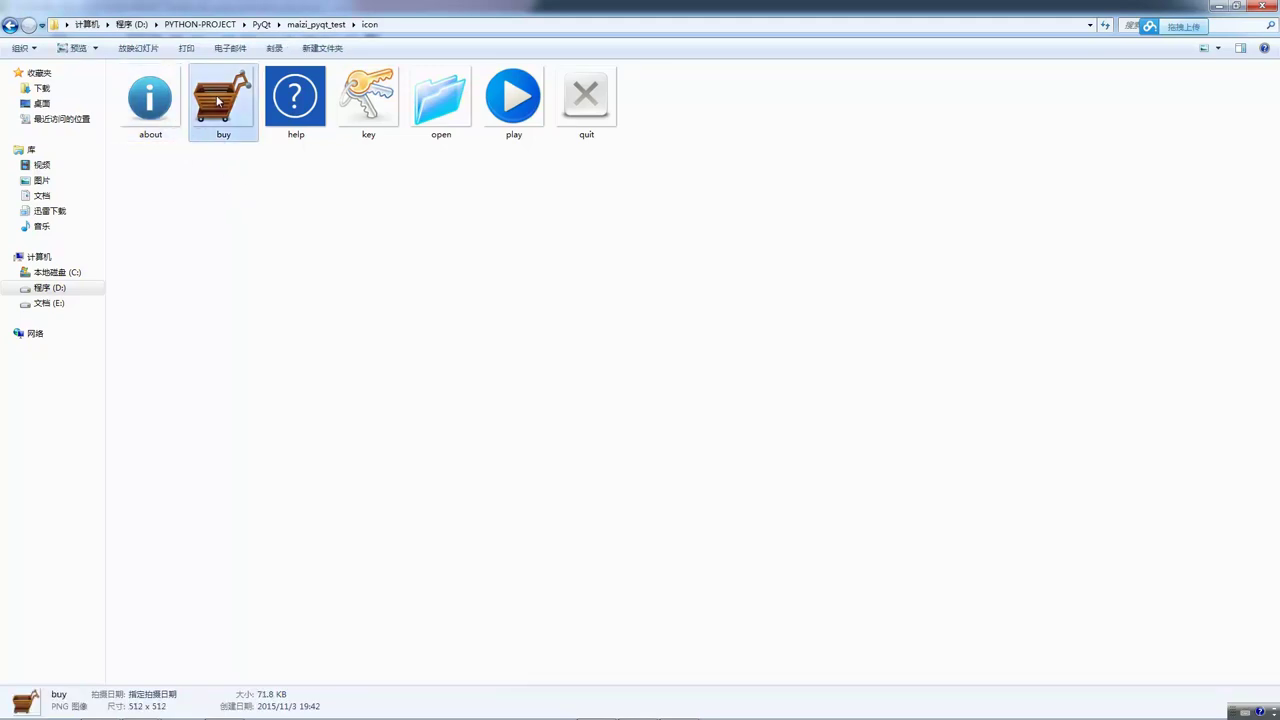
click(297, 98)
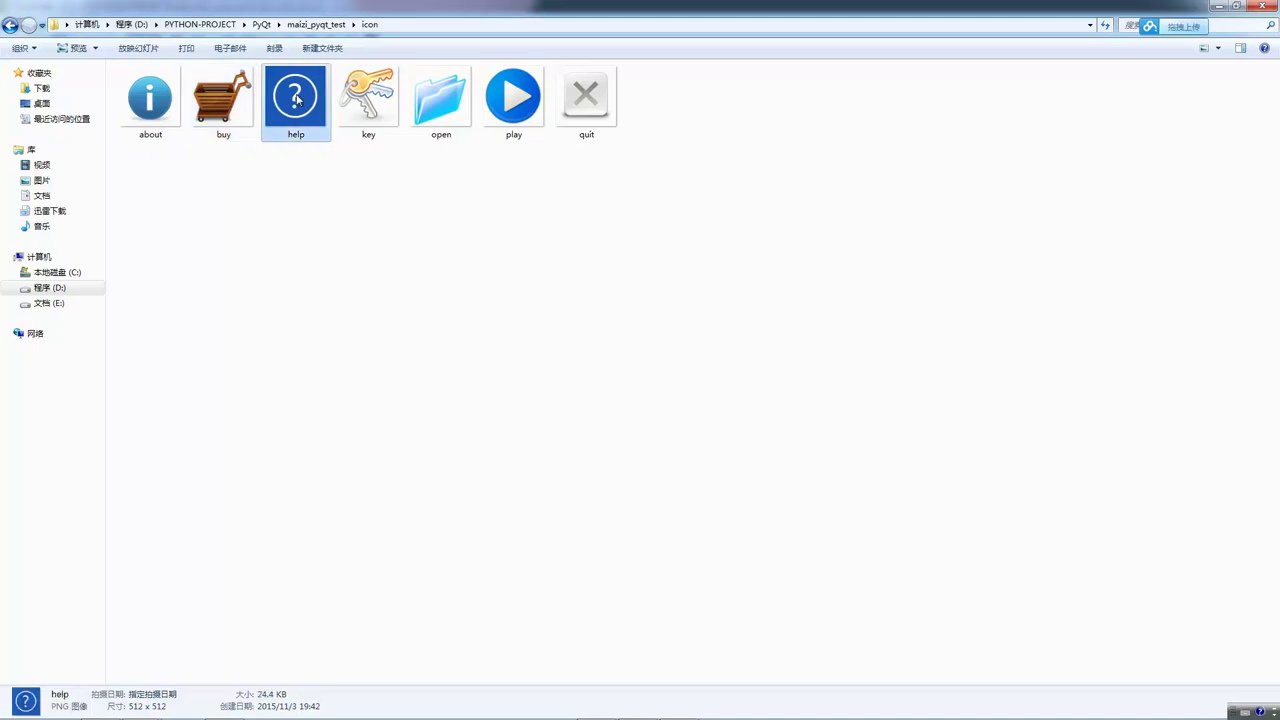
click(367, 103)
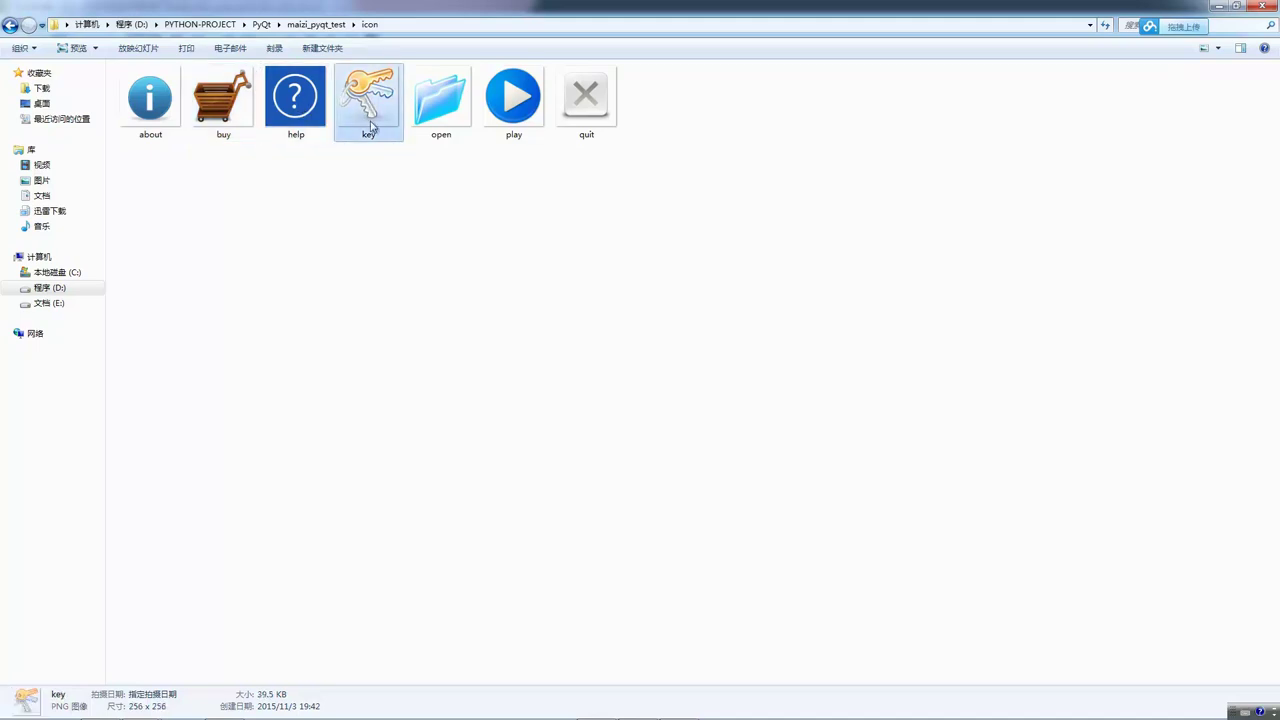
click(451, 105)
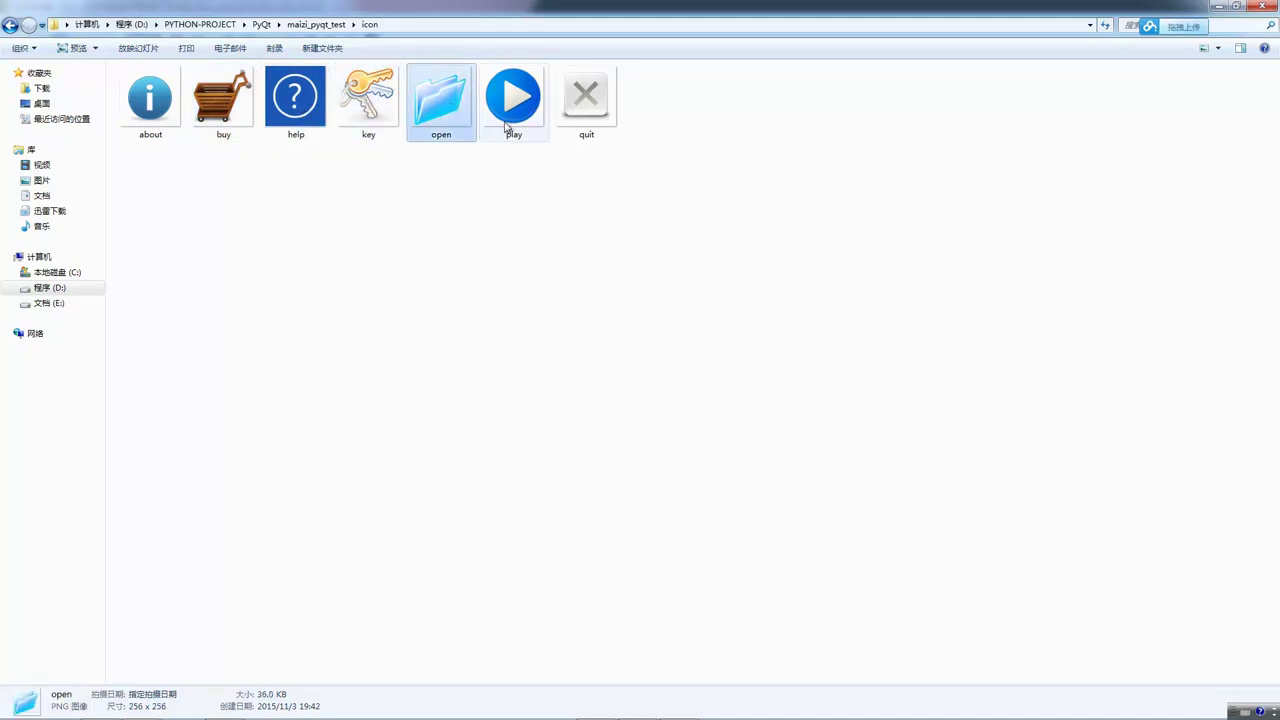
click(515, 105)
click(597, 108)
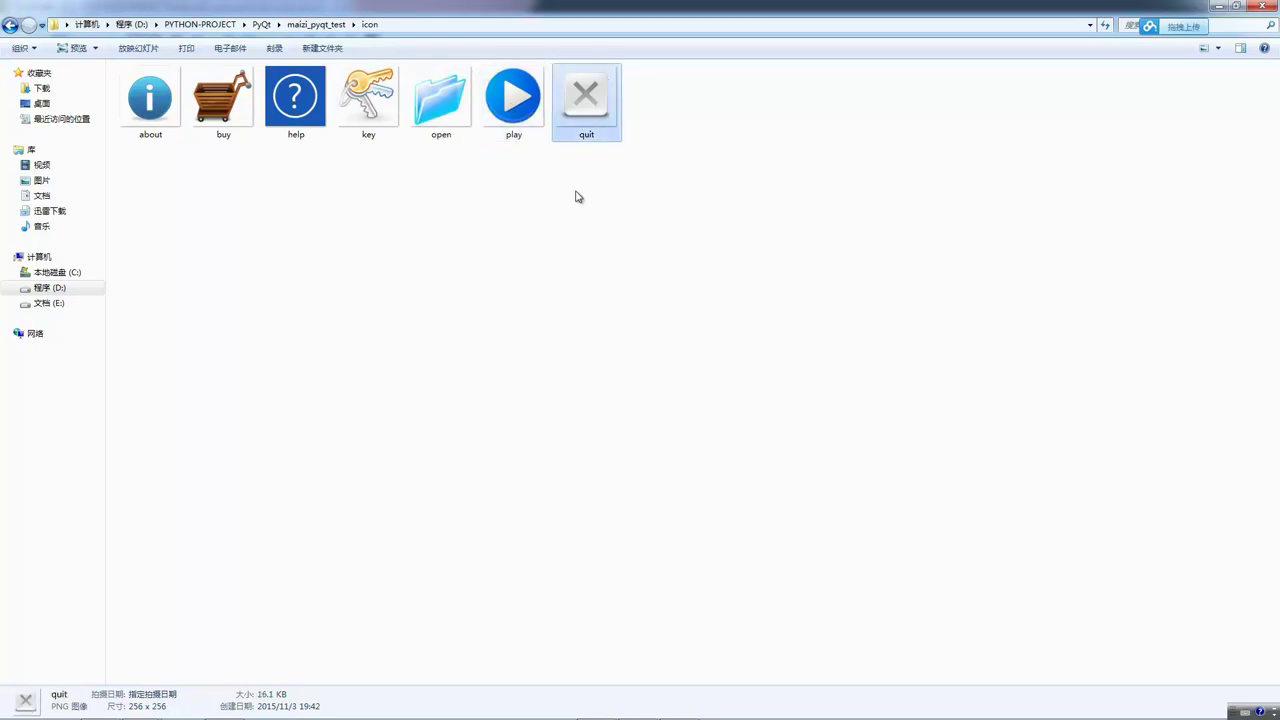
click(1218, 6)
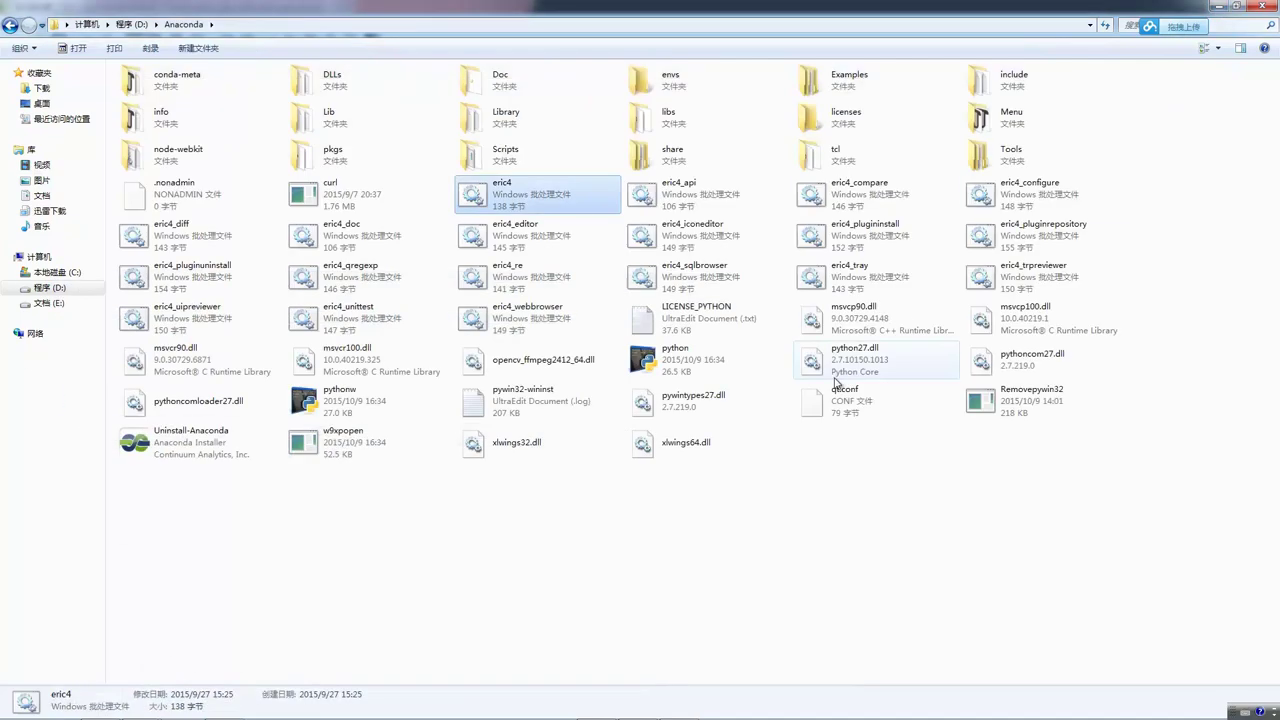
click(680, 707)
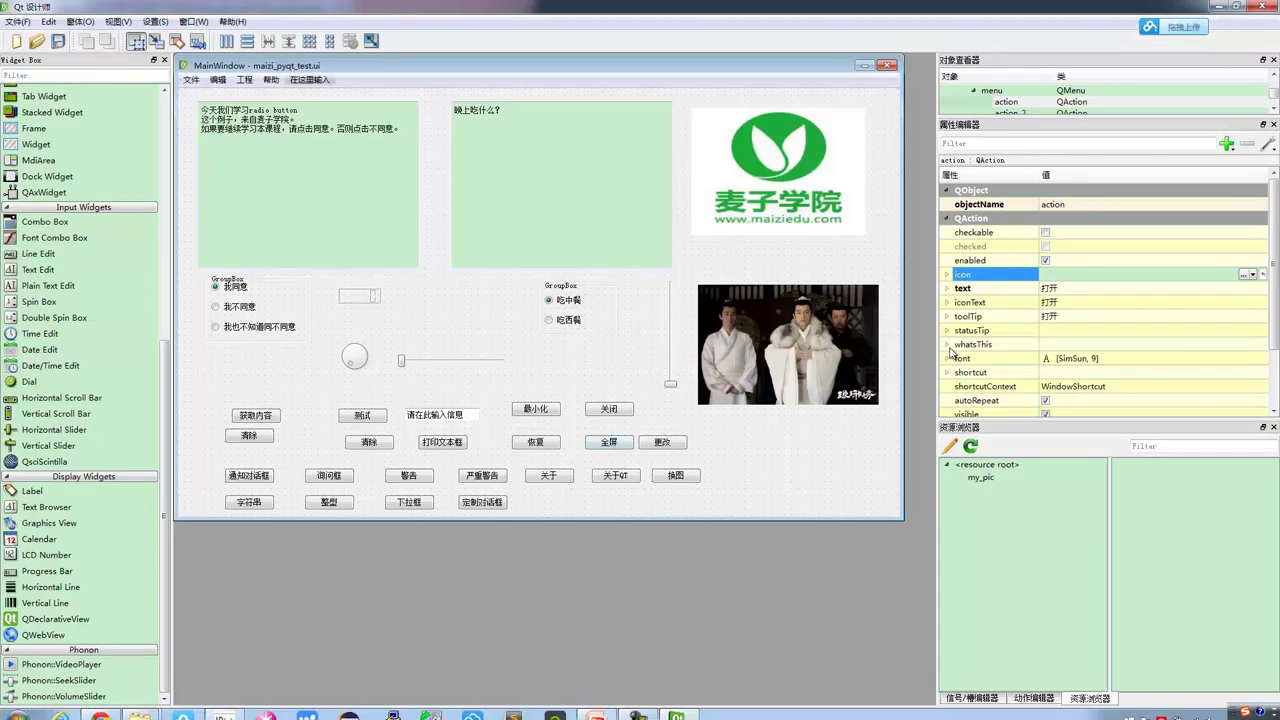
Add the about, buy, help, key, open, play and quit images from the icon folder to the my_pic prefix of my_test.qrc.
click(951, 450)
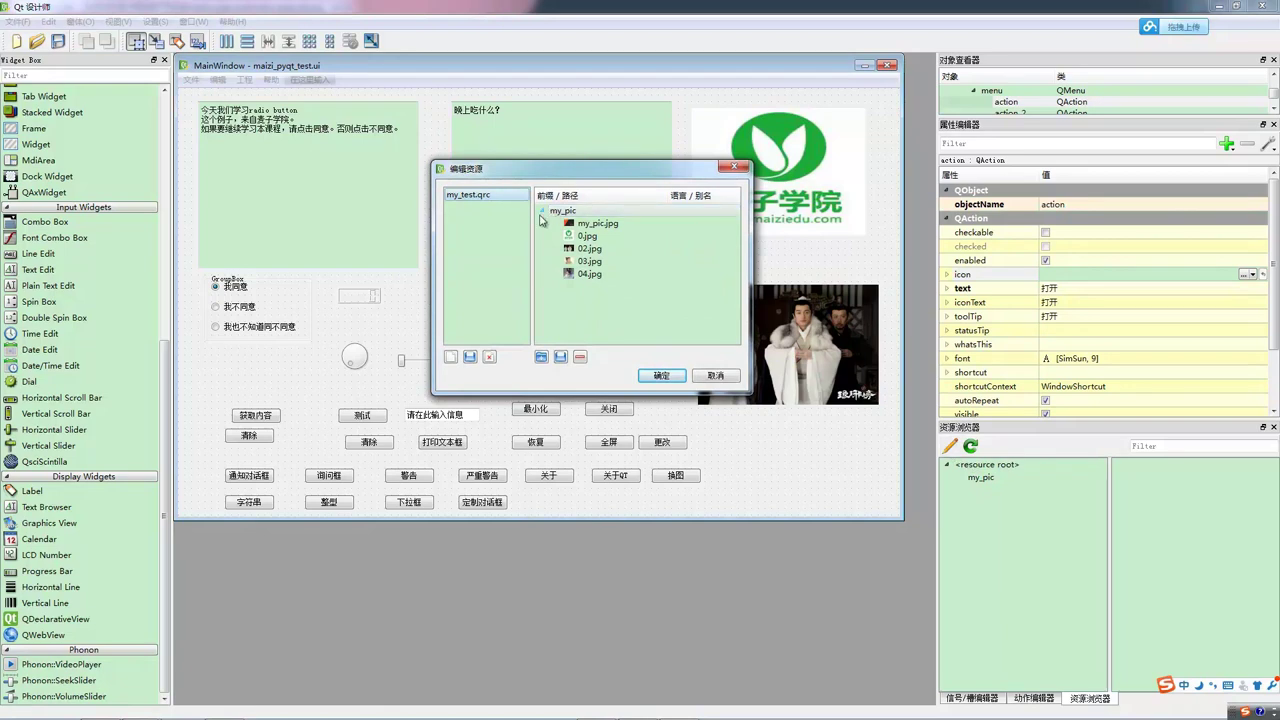
click(561, 357)
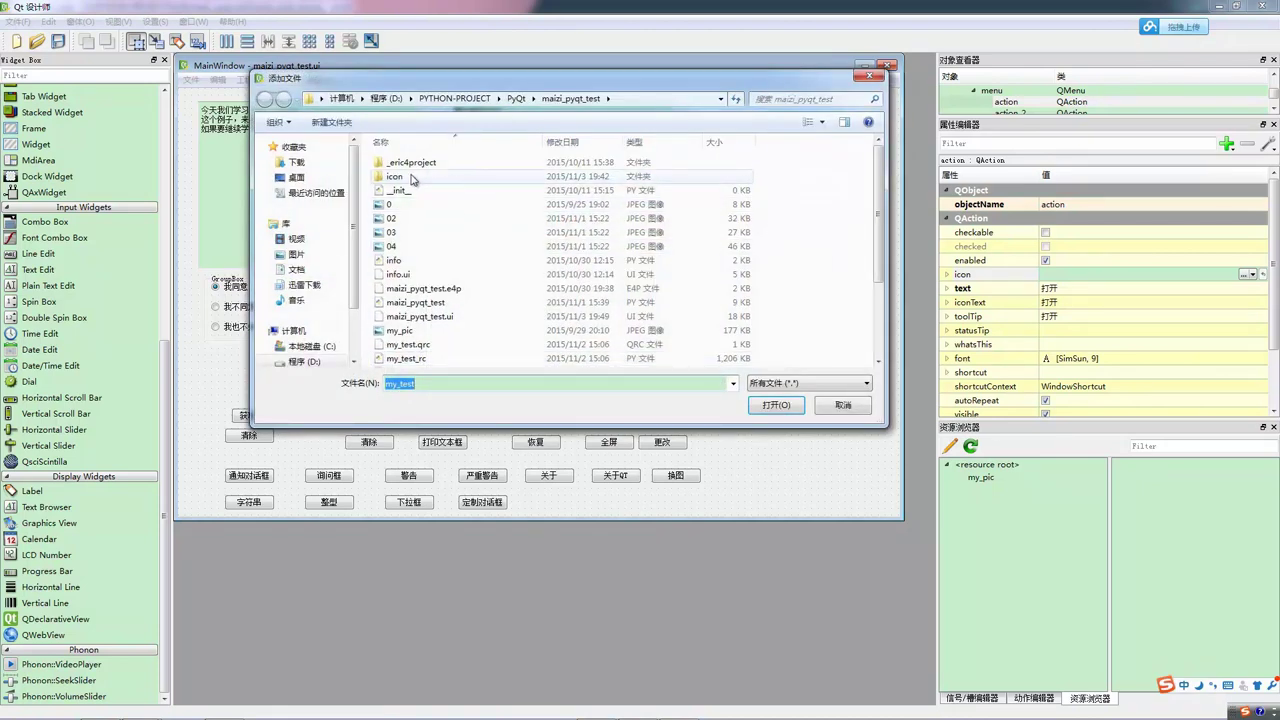
double_click(412, 177)
drag(843, 260, 372, 132)
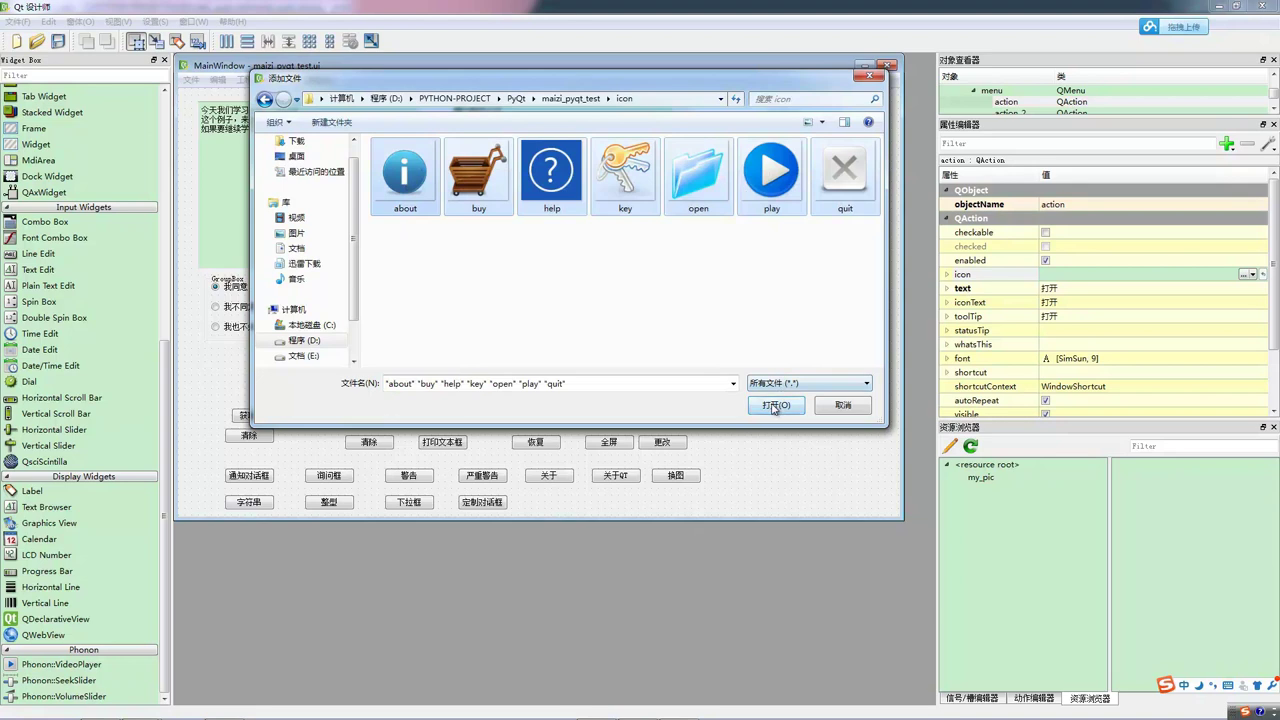
click(774, 406)
mouse_move(735, 234)
mouse_down()
mouse_move(735, 263)
mouse_move(735, 245)
mouse_up()
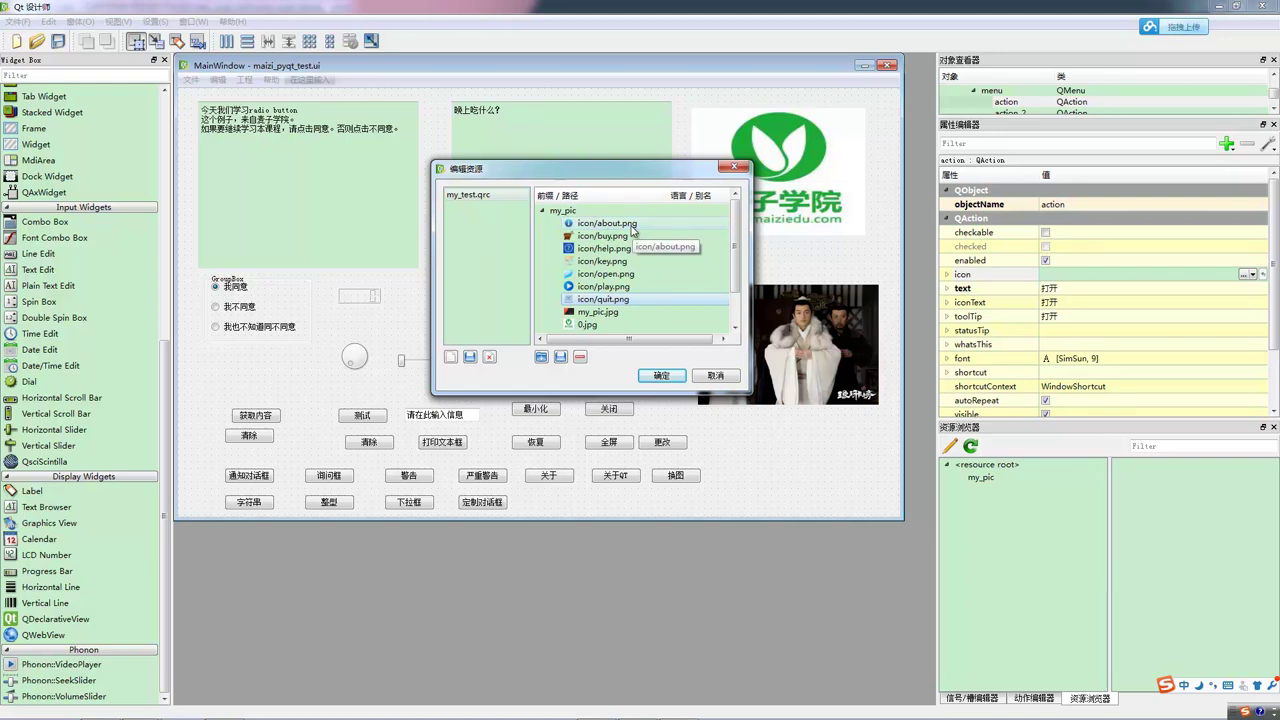
drag(592, 172, 582, 141)
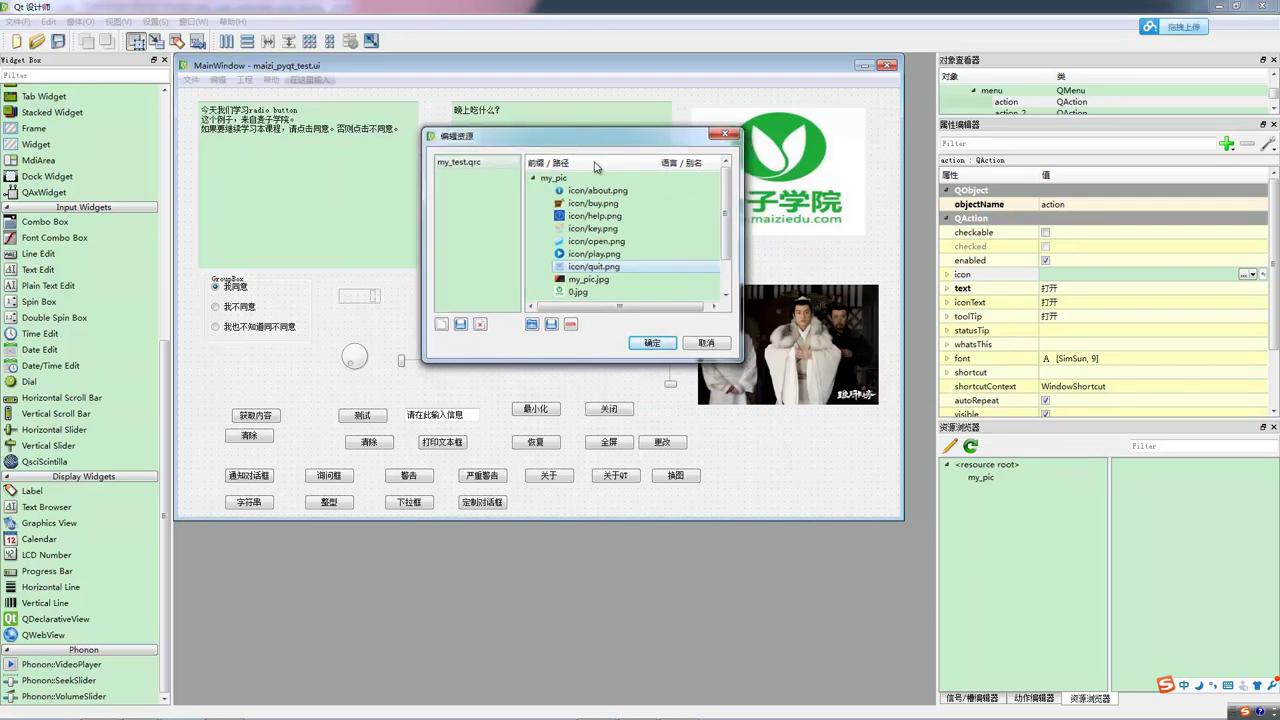
click(652, 344)
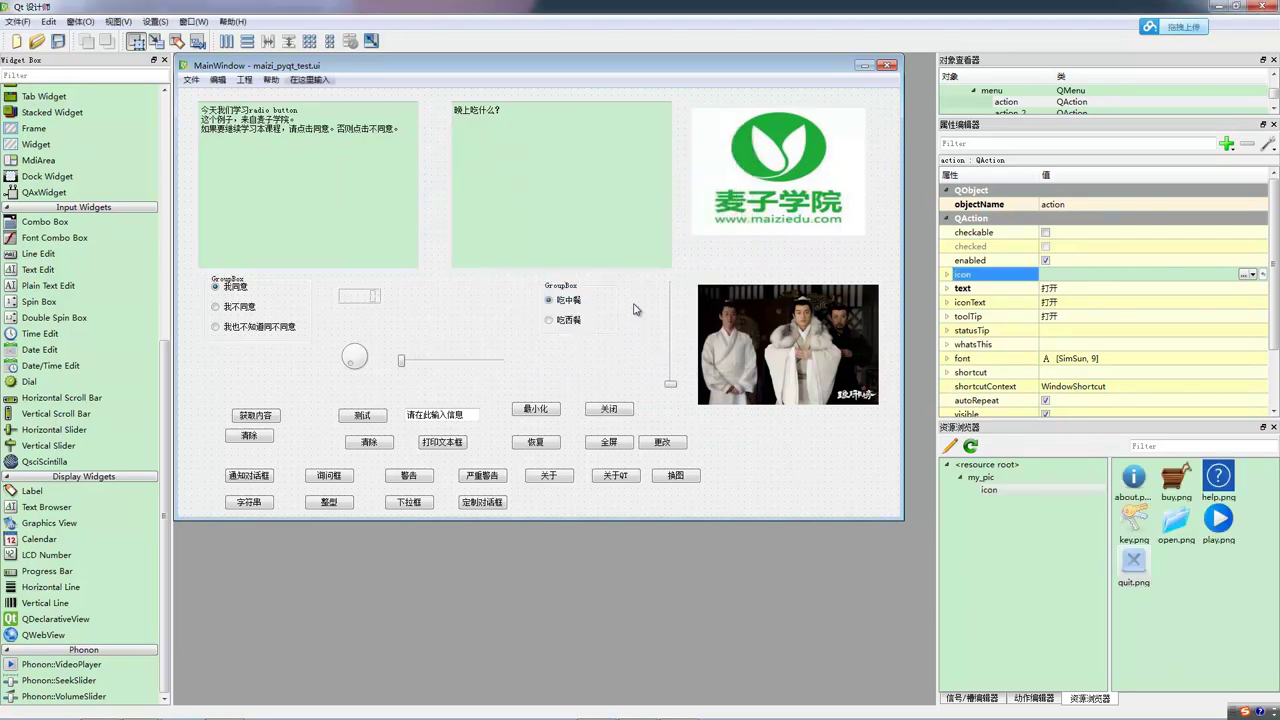
Set the icon of the 打开 action in the form's 文件 menu to open.png from the my_pic/icon resources.
click(528, 315)
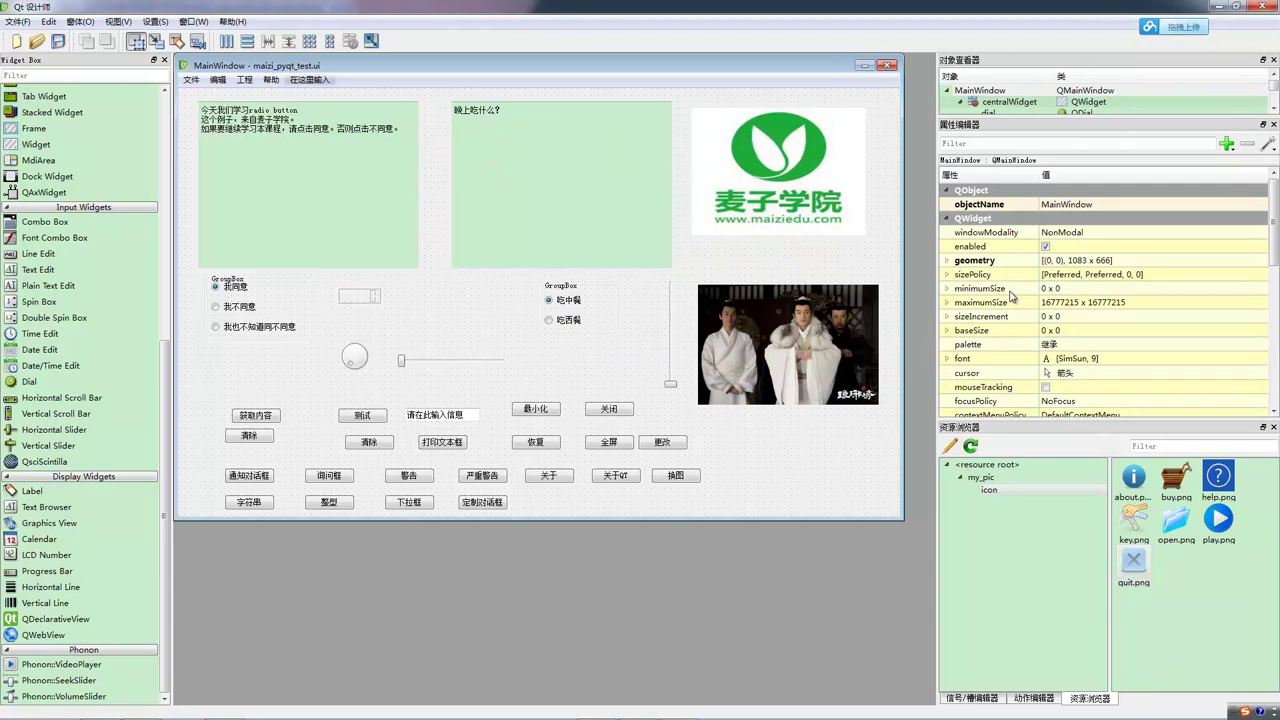
click(190, 79)
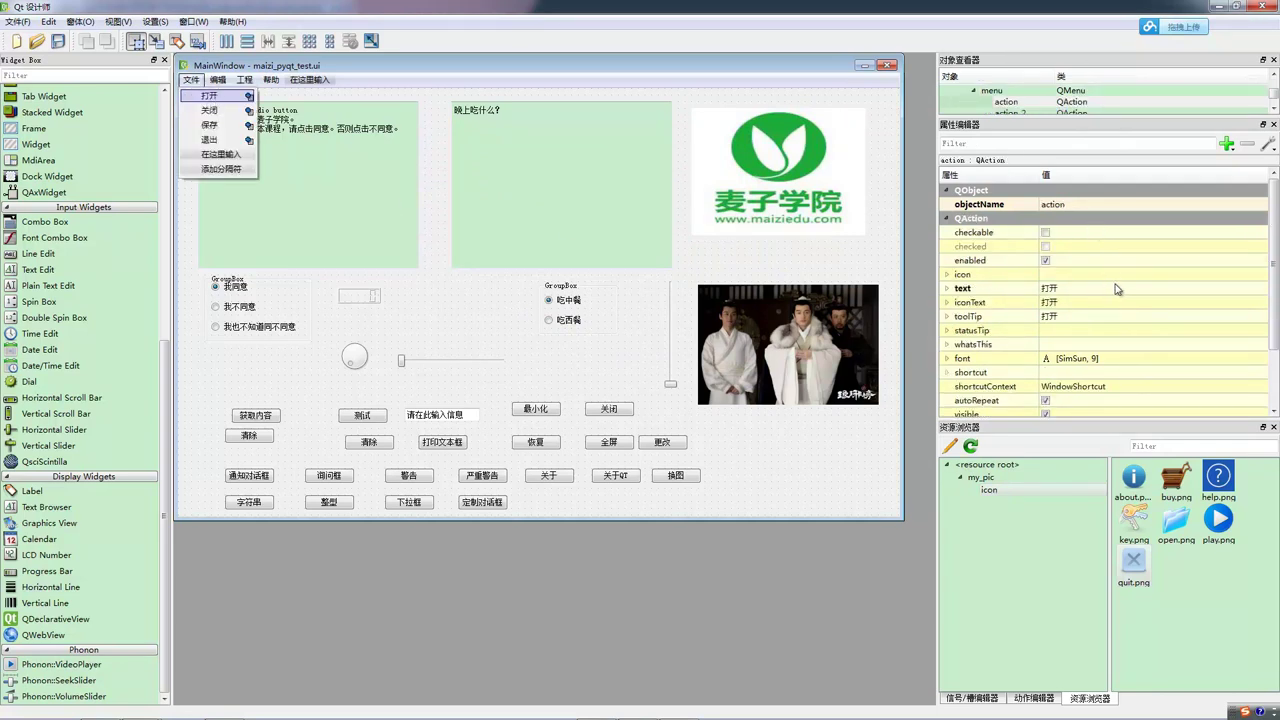
click(1160, 277)
click(1246, 276)
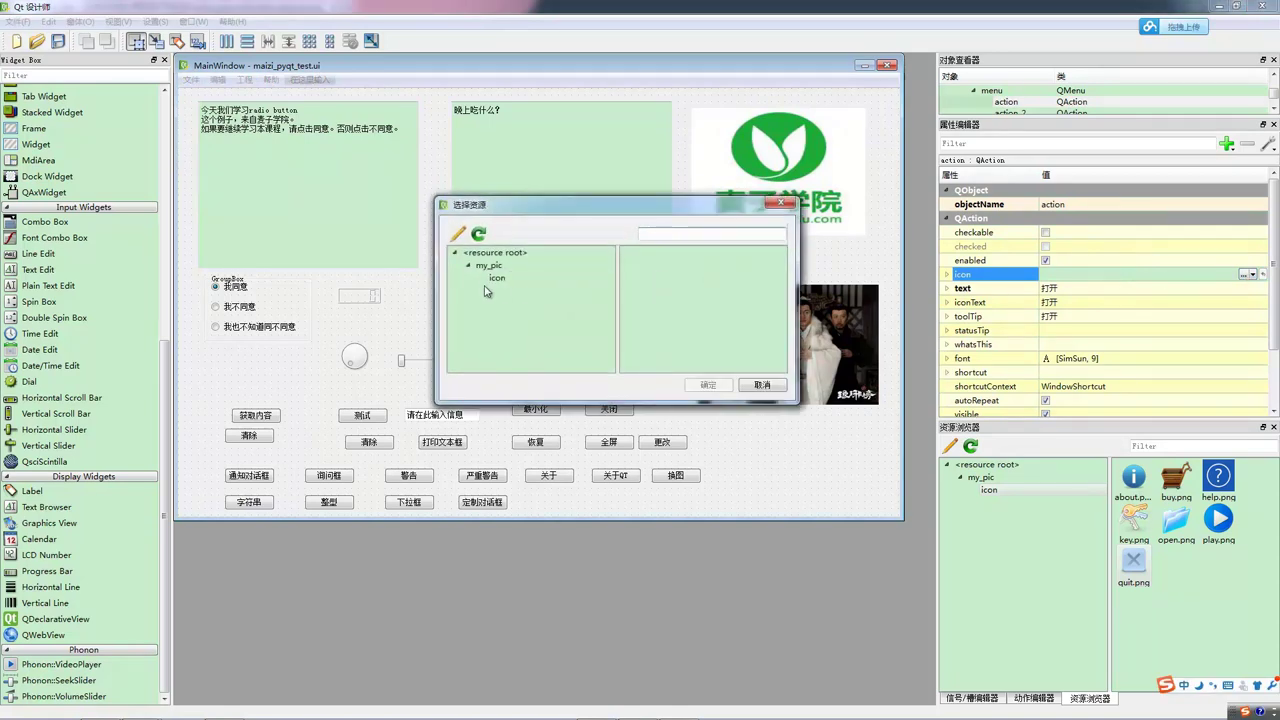
click(496, 280)
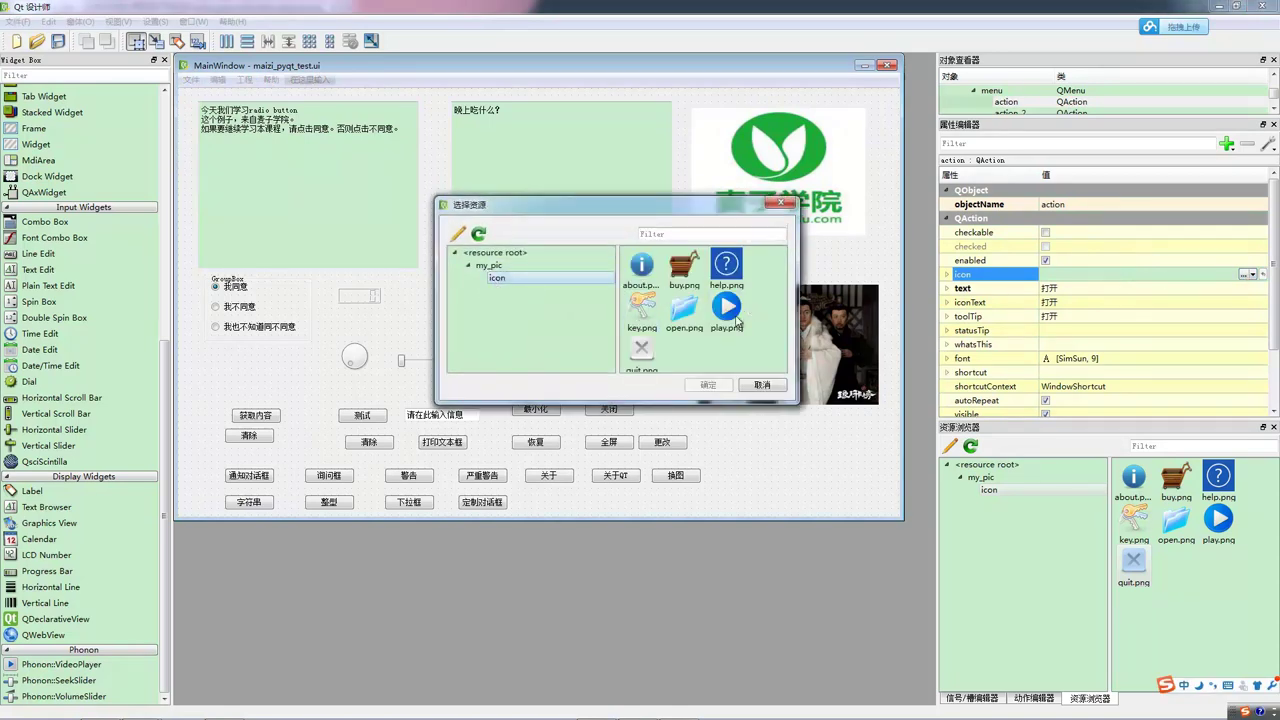
click(684, 315)
click(714, 385)
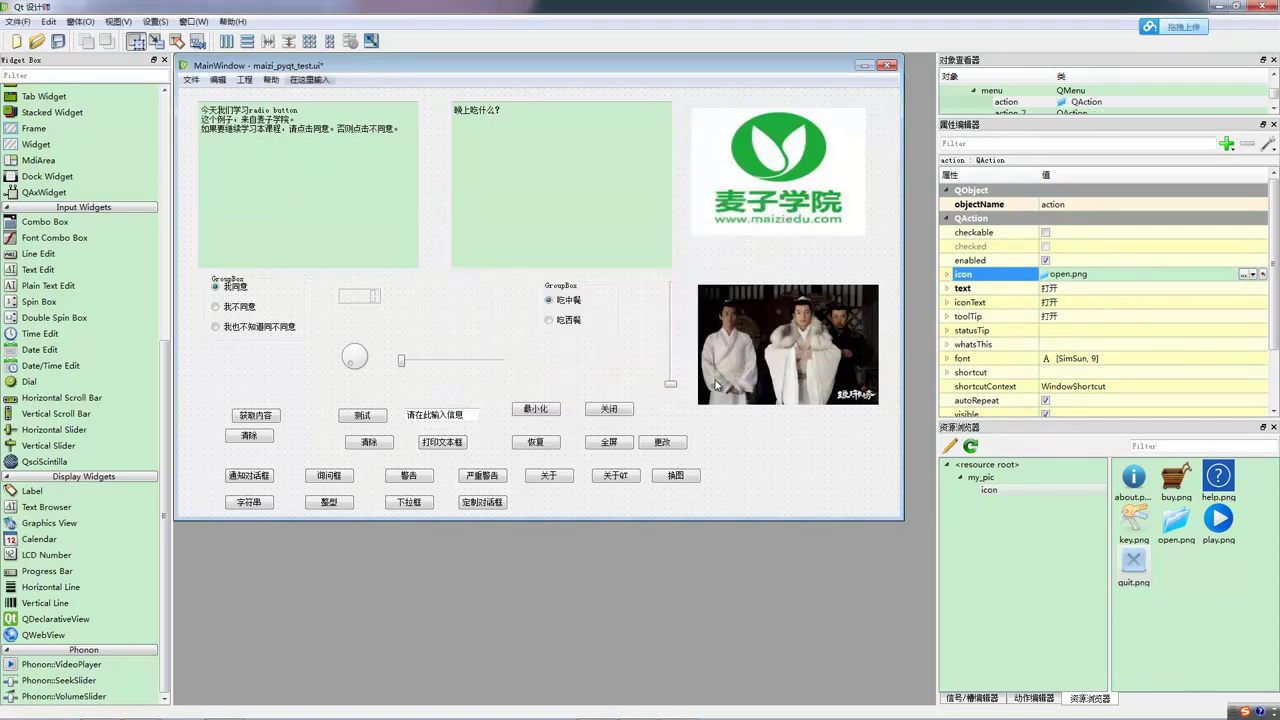
Set the icon of the 文件 menu's 保存 action to quit.png from the my_pic/icon resources.
click(191, 80)
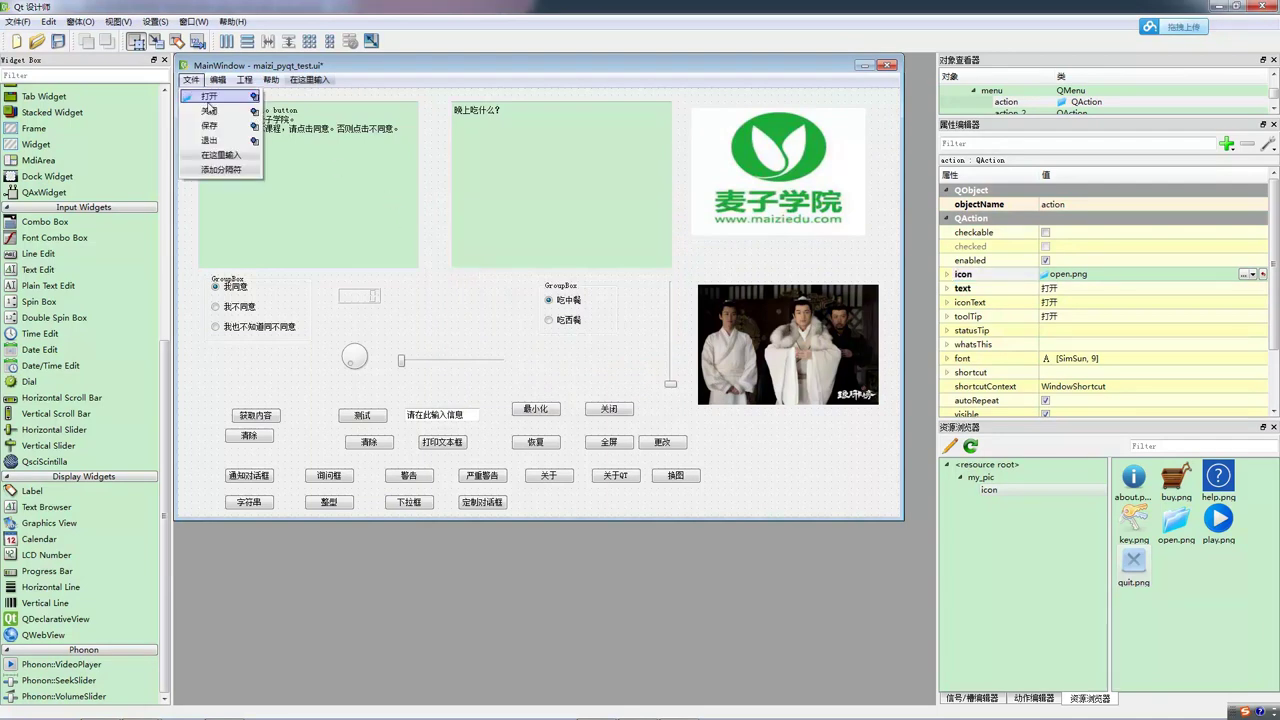
click(216, 112)
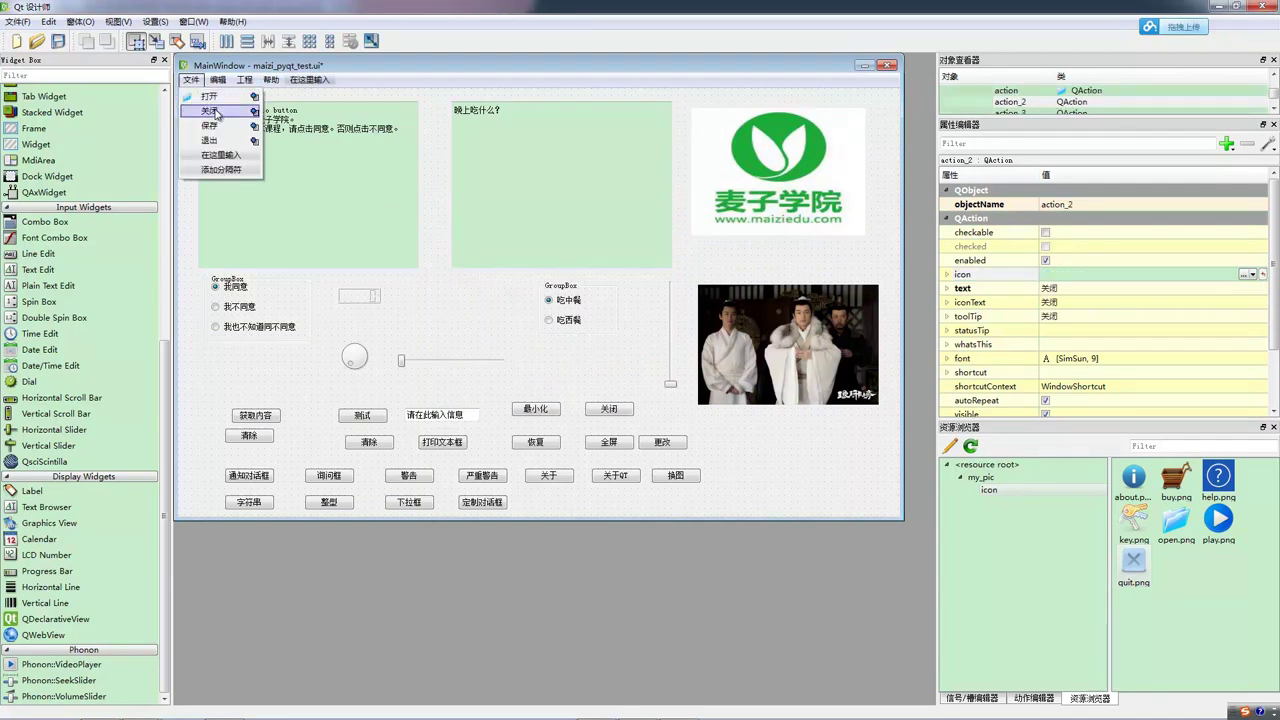
click(216, 127)
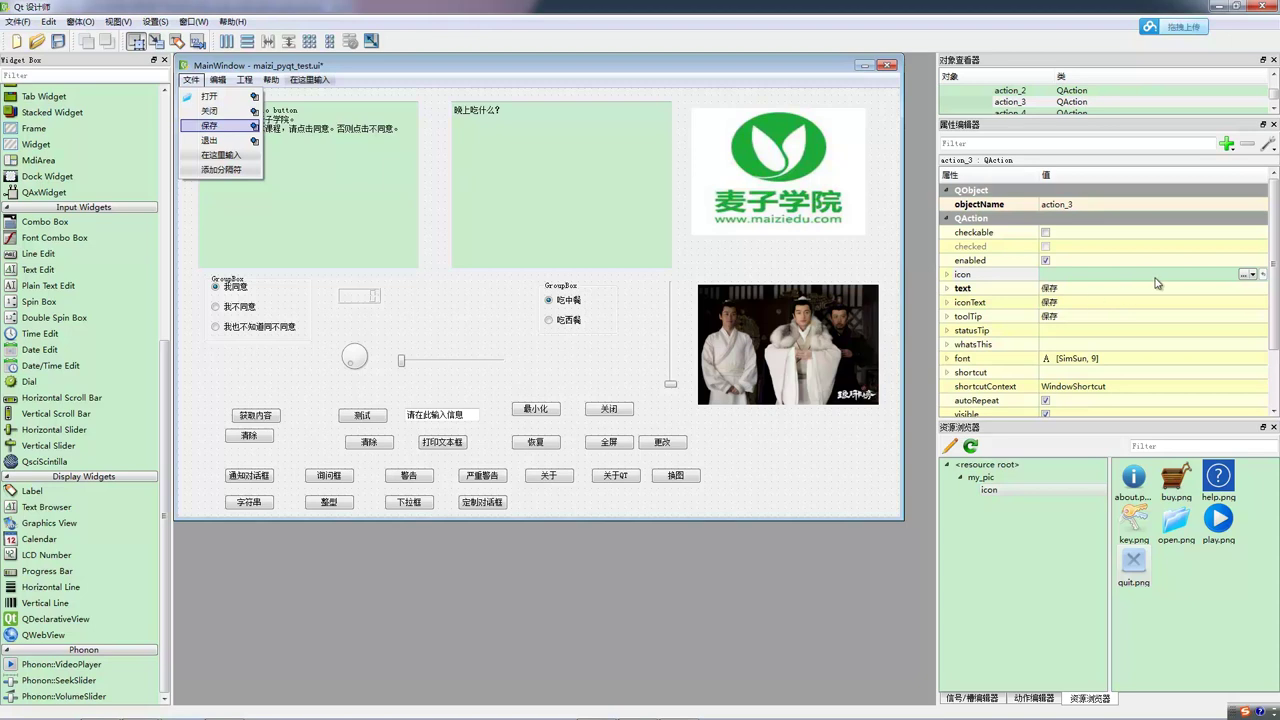
click(1245, 274)
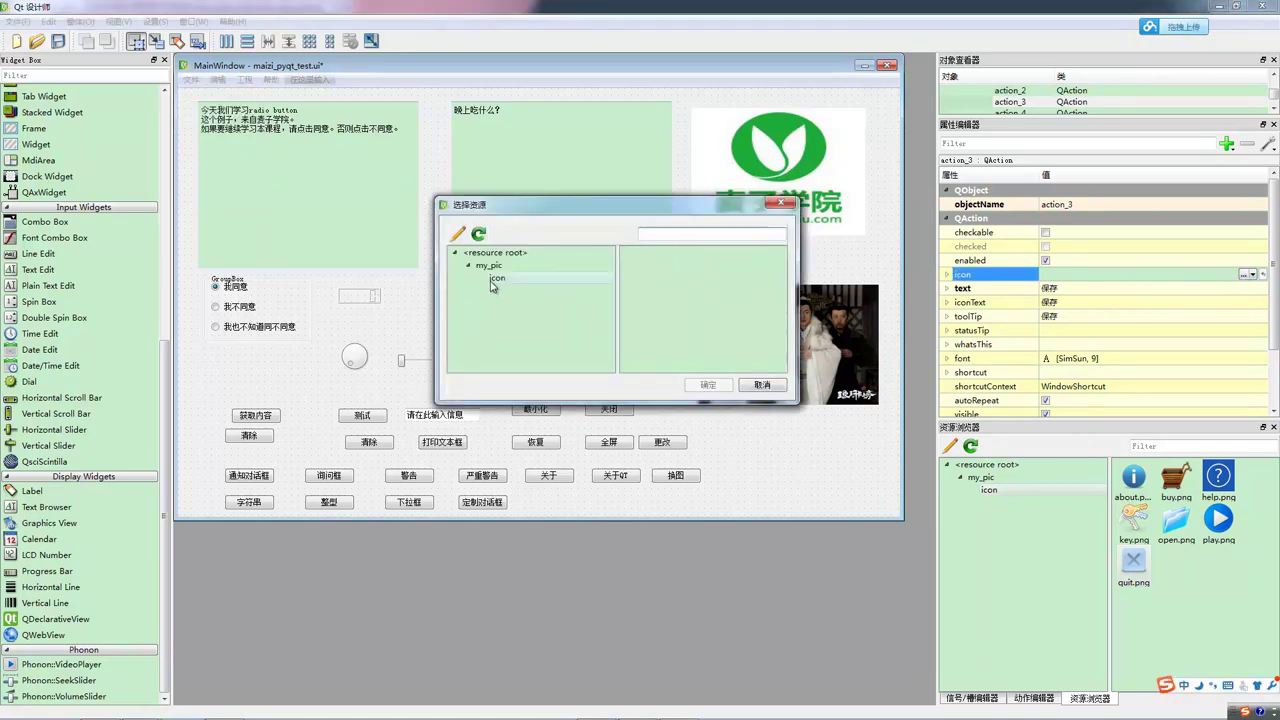
click(491, 282)
click(648, 352)
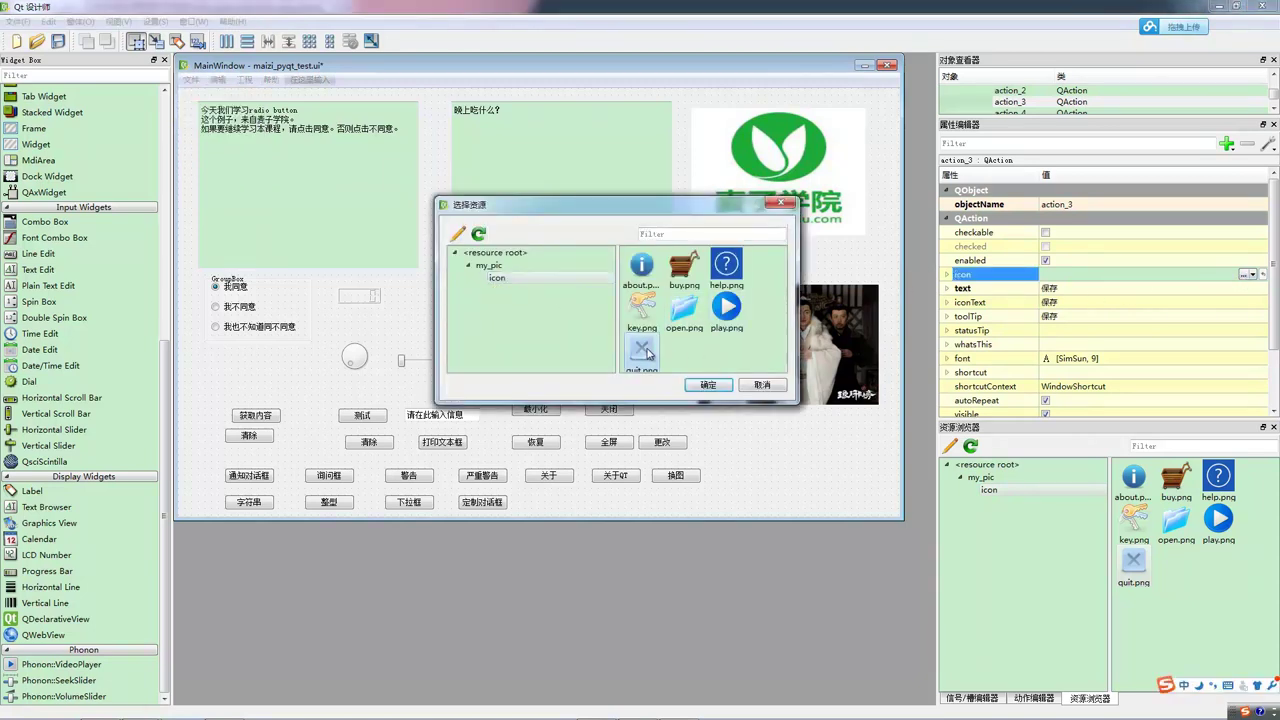
click(706, 385)
Reset the icon property of the 文件 menu's 保存 action to remove its quit.png icon.
click(191, 80)
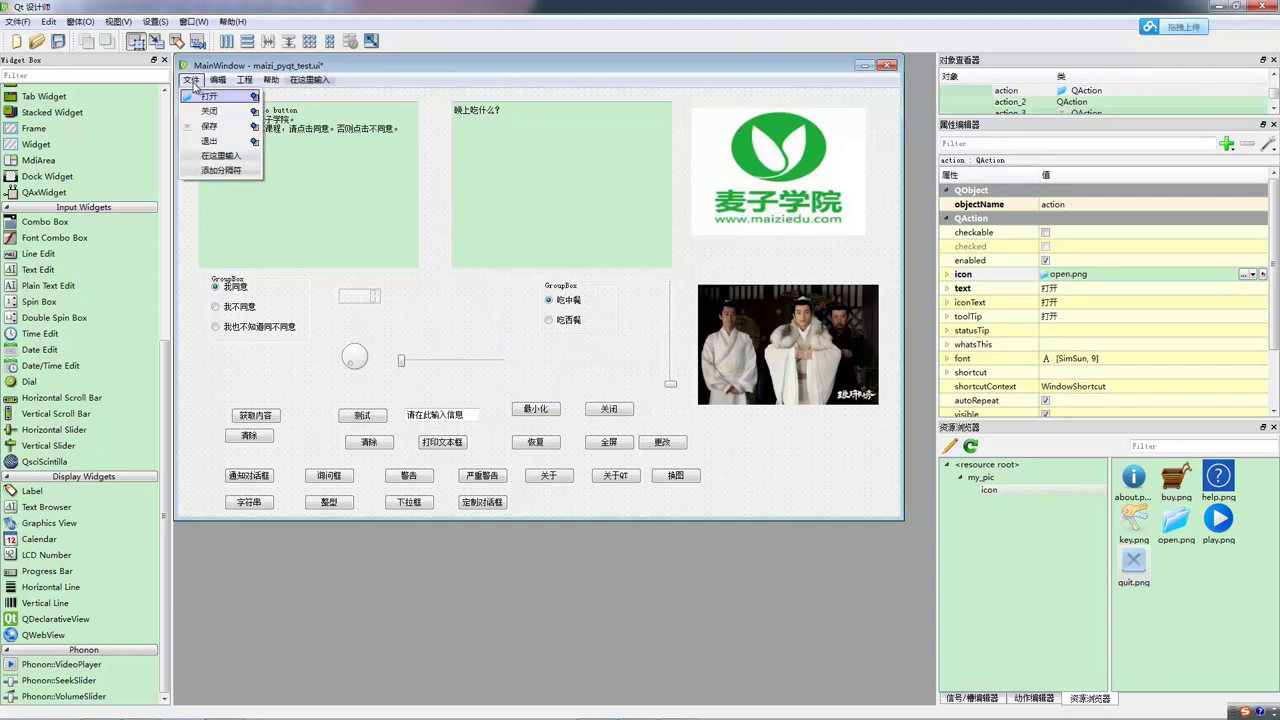
click(212, 127)
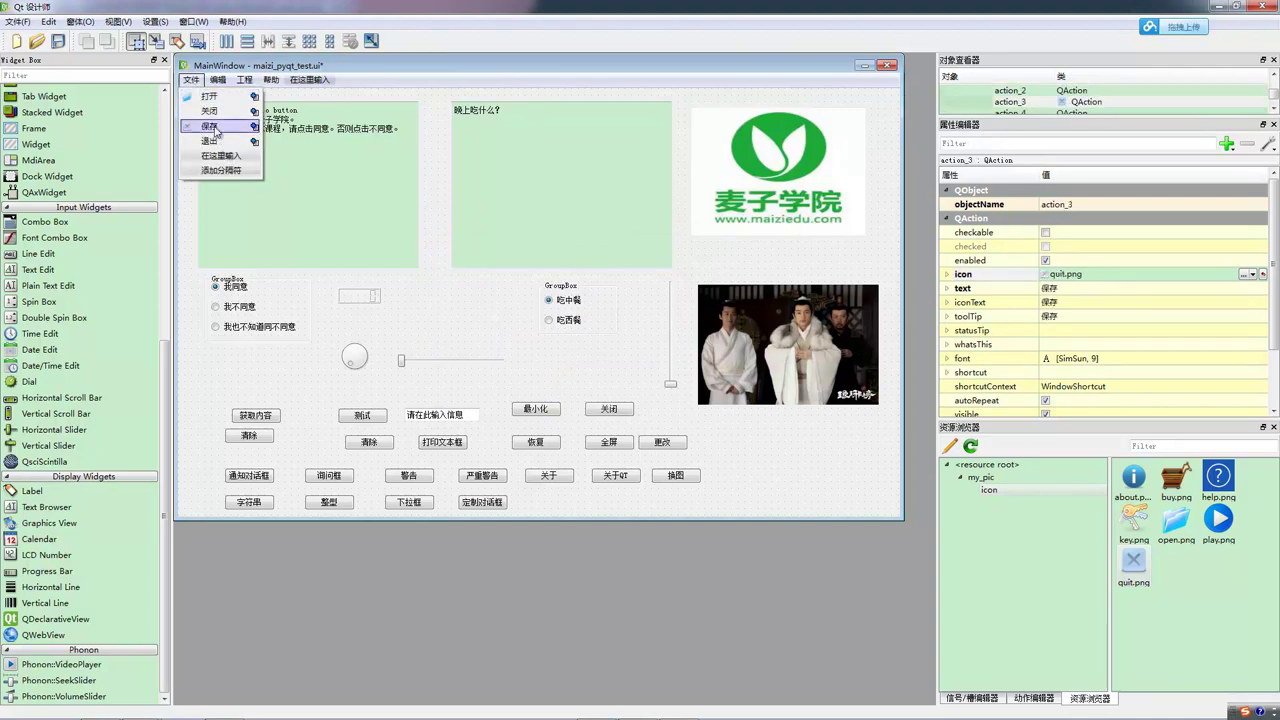
click(1263, 276)
Set the icon of the 文件 menu's 退出 action to quit.png from the my_pic/icon resources.
click(193, 80)
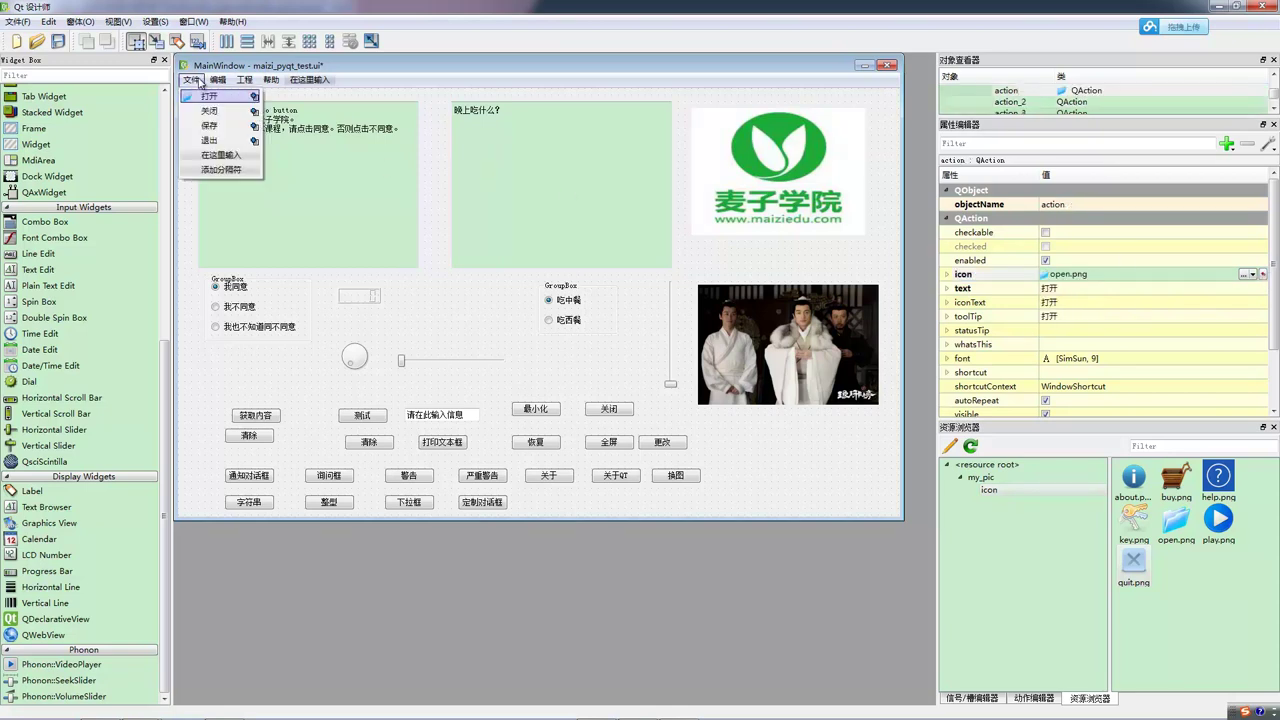
click(212, 141)
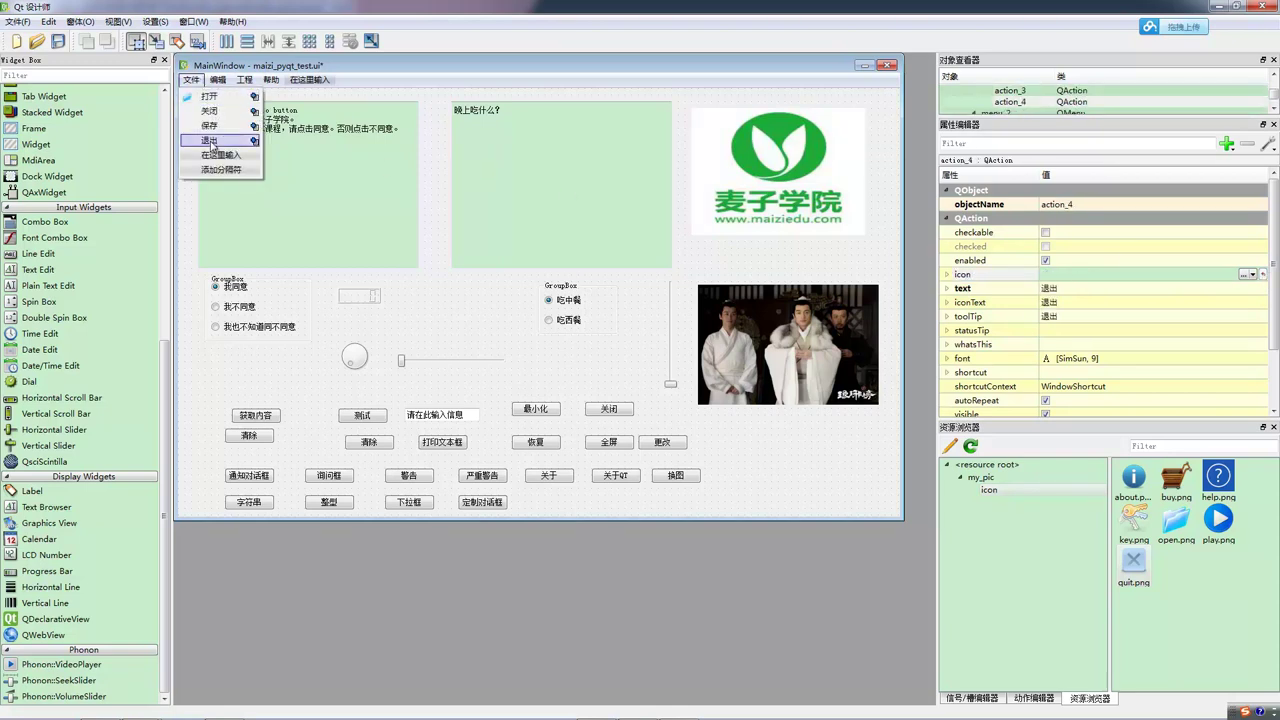
click(1244, 276)
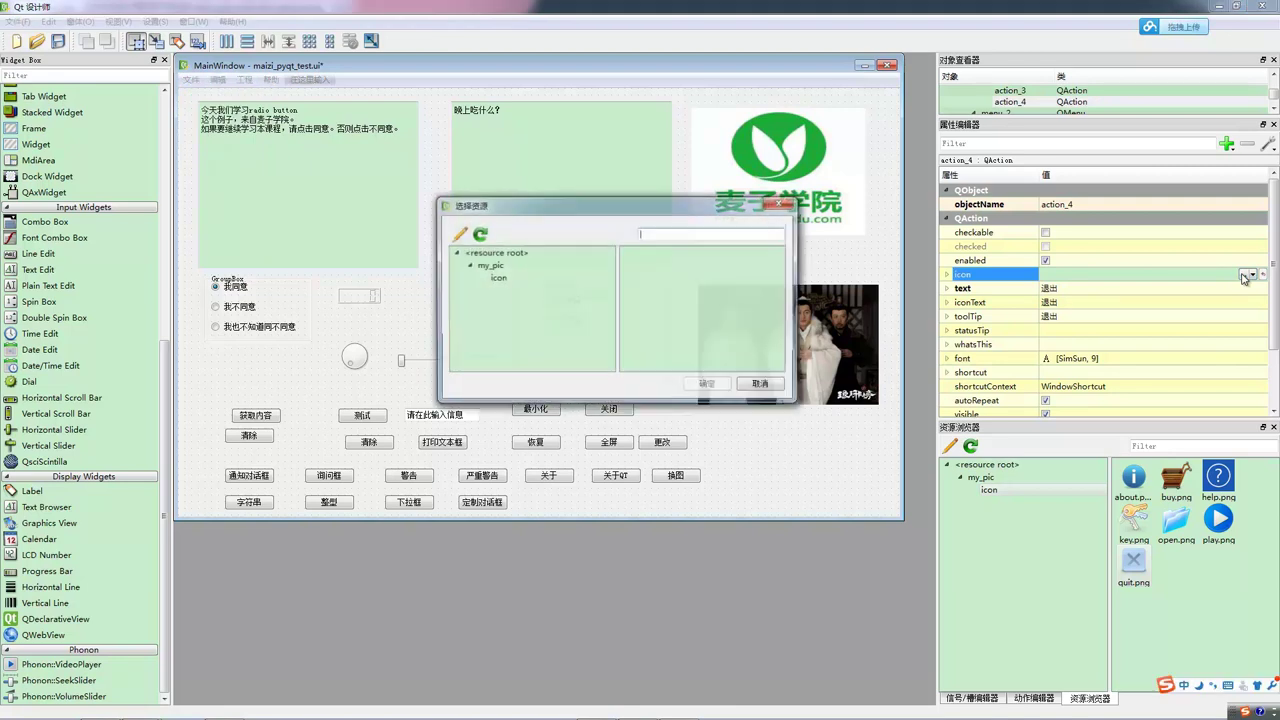
click(505, 279)
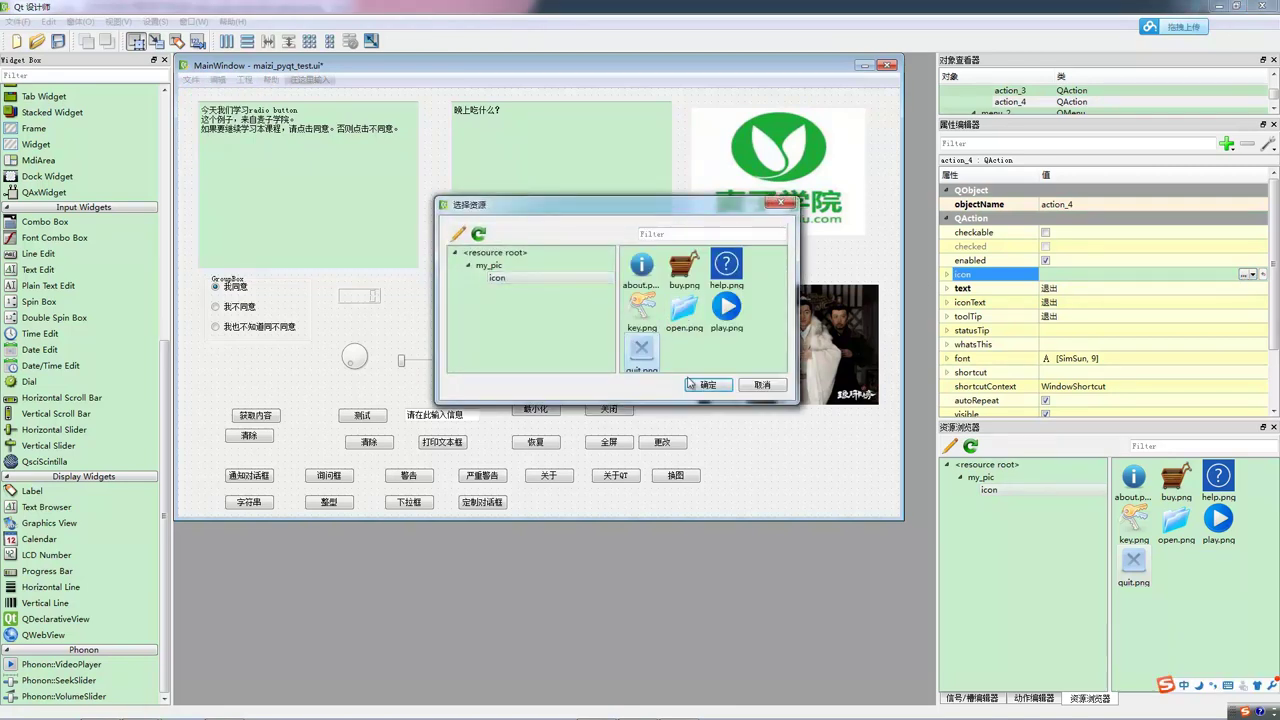
double_click(646, 348)
Add a new action named 播放 at the end of the form's 文件 menu.
click(193, 80)
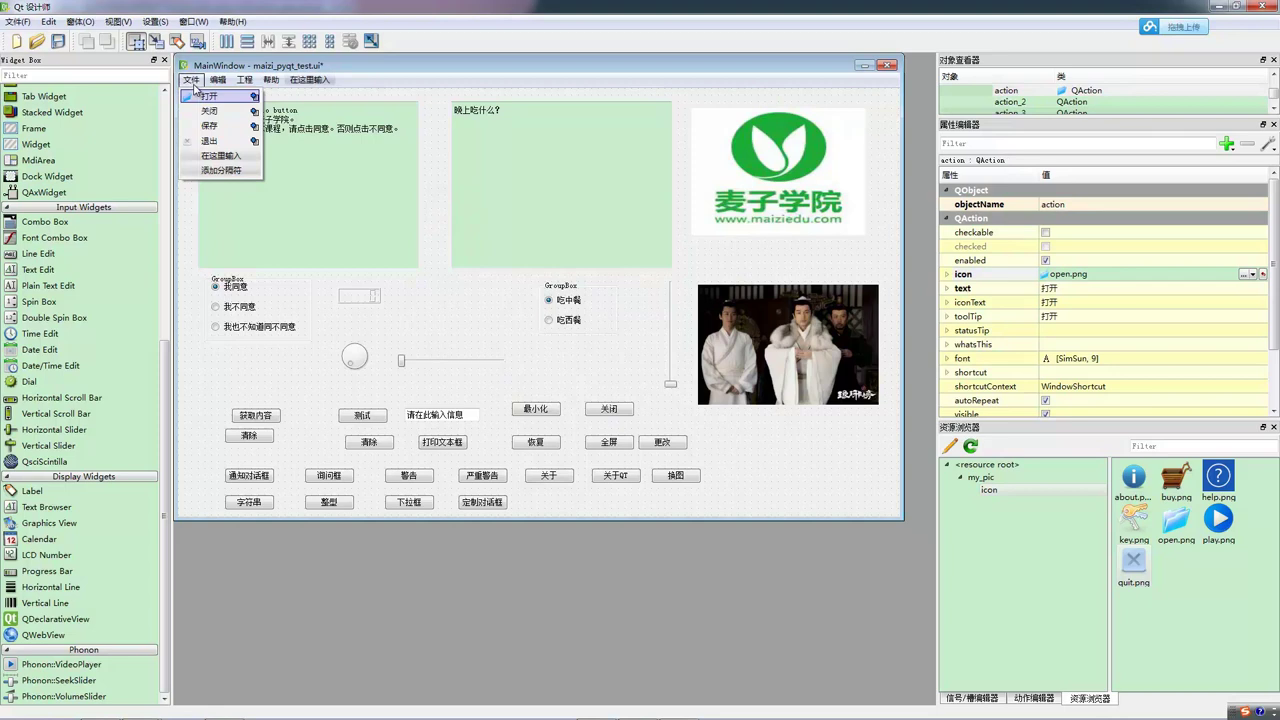
double_click(220, 155)
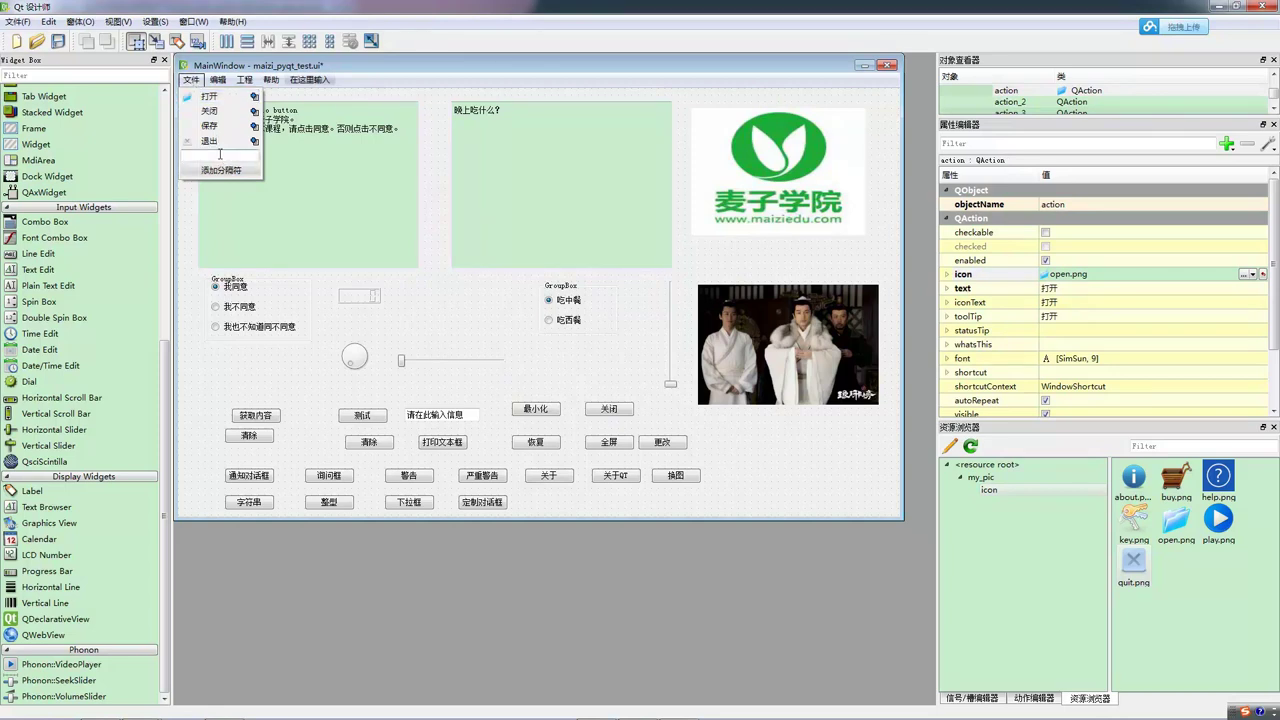
text(播放)
key(Return)
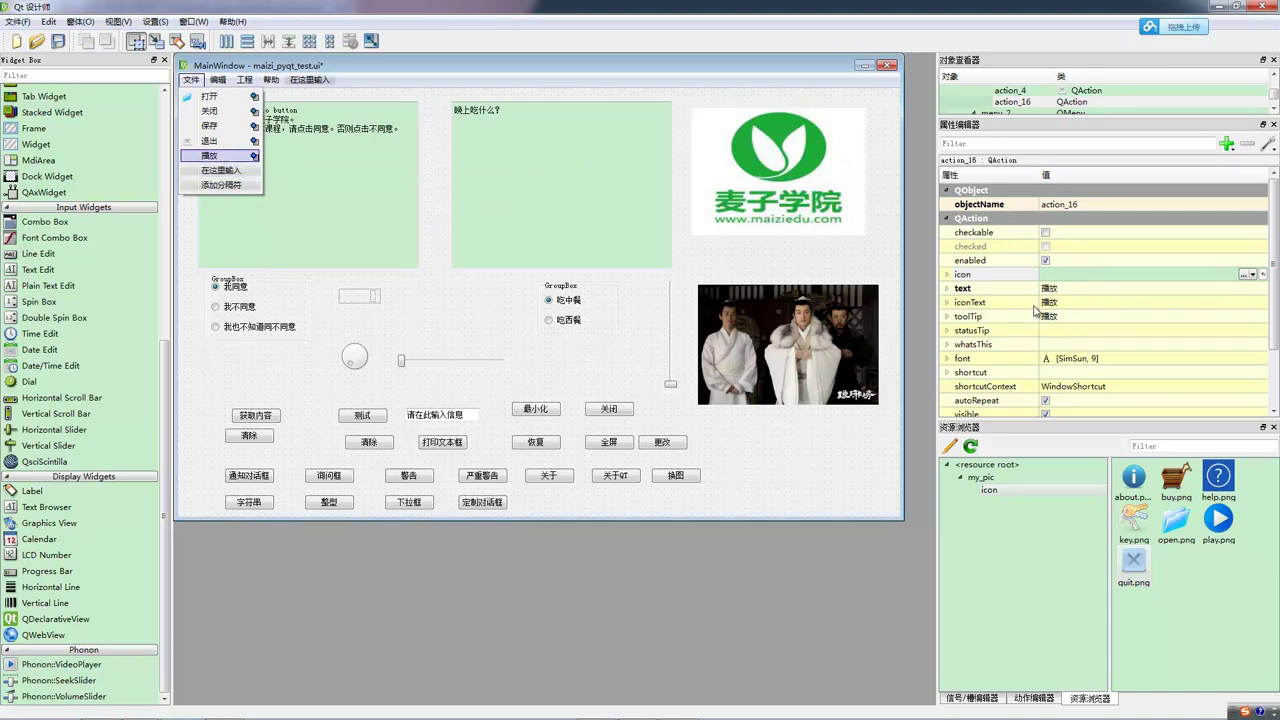
Set the 播放 action's icon to play.png and move the action directly below 打开 in the 文件 menu.
click(1244, 274)
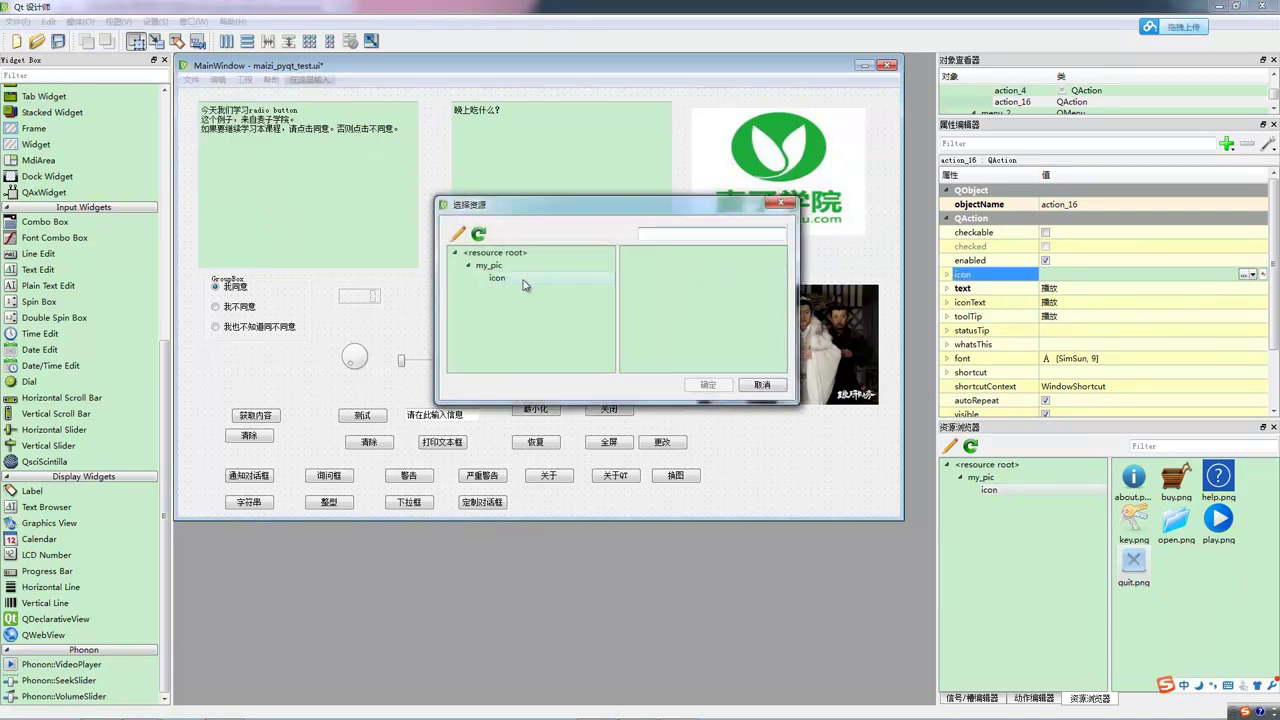
click(720, 387)
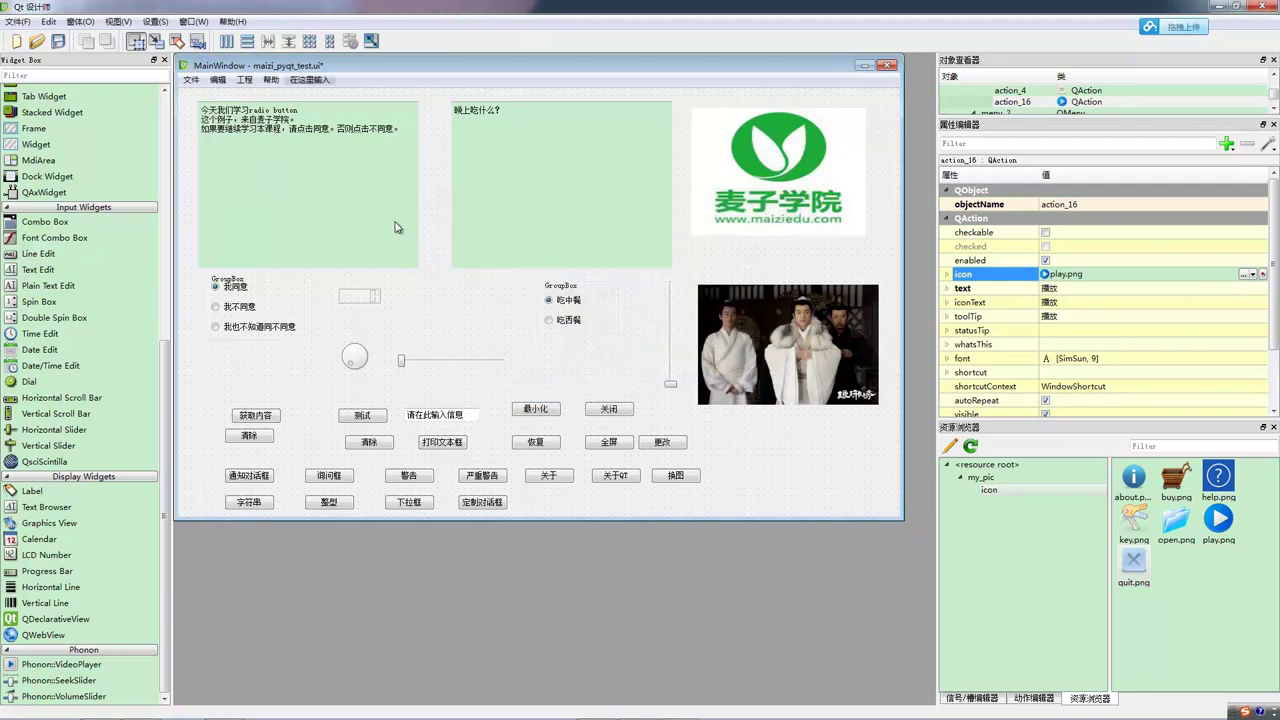
click(192, 80)
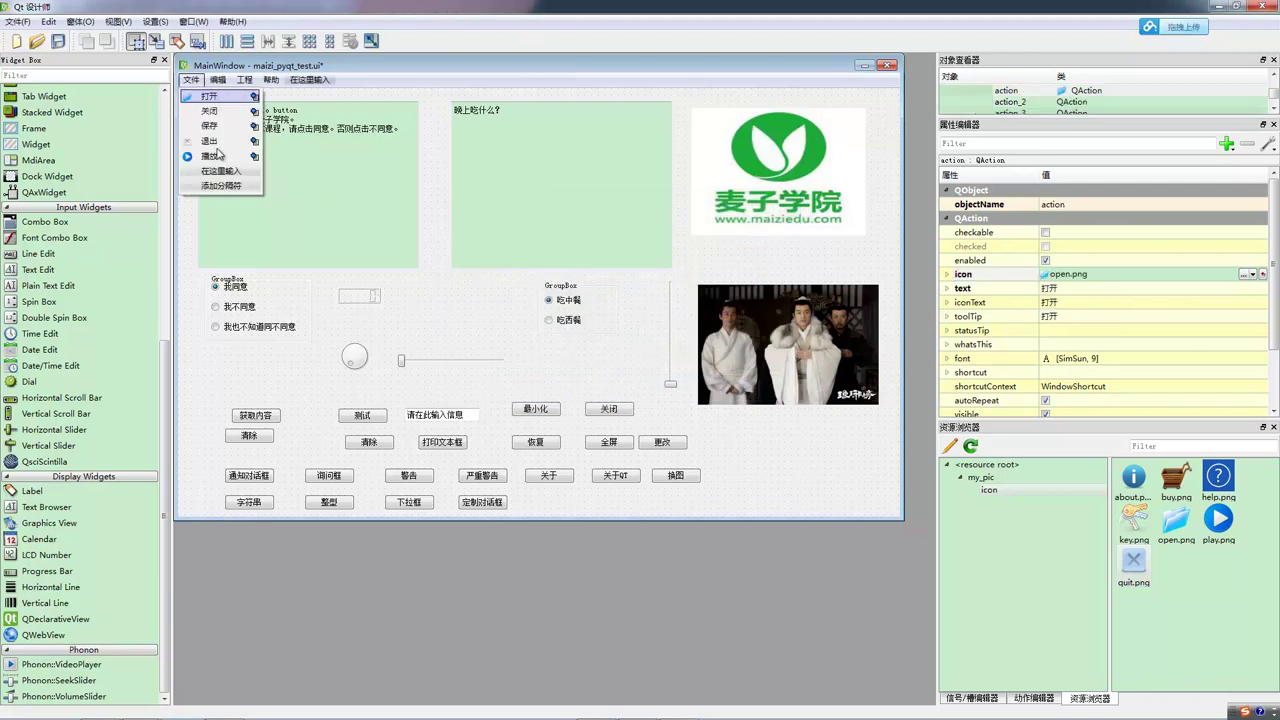
drag(213, 160, 216, 110)
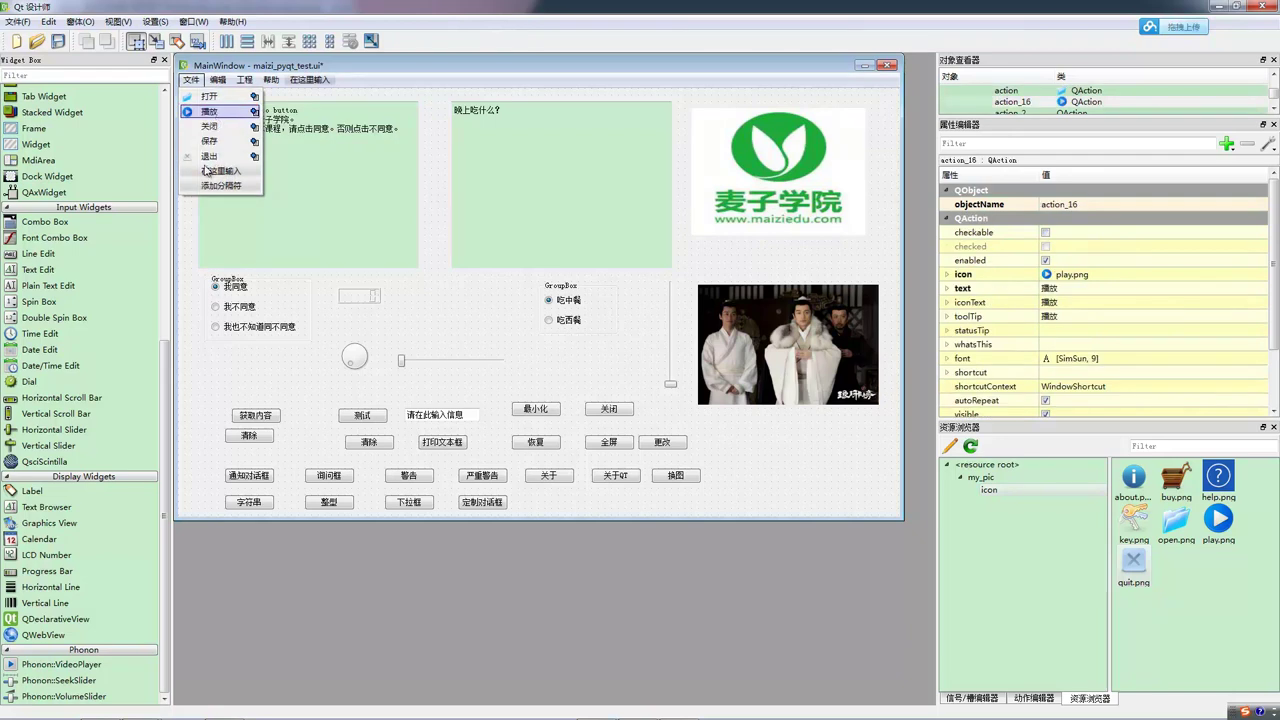
Set the icon of the 帮助 menu's 关于 action to about.png from the my_pic/icon resources.
click(218, 80)
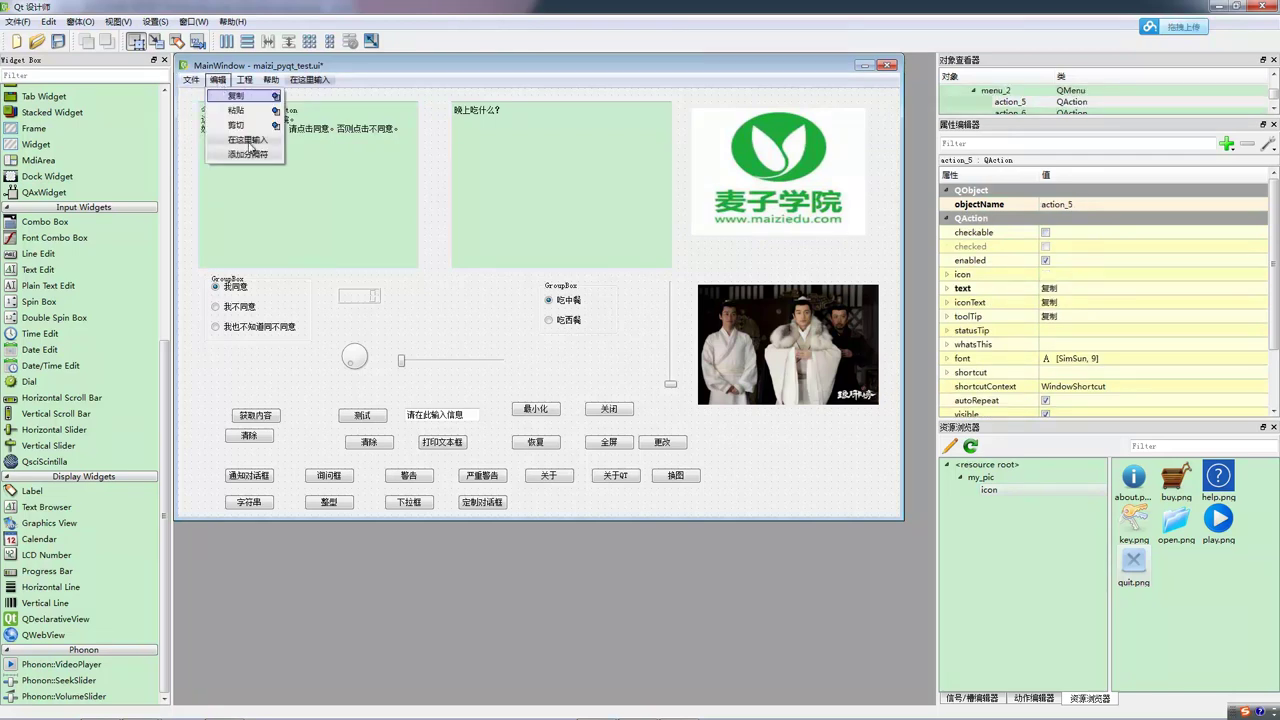
click(245, 80)
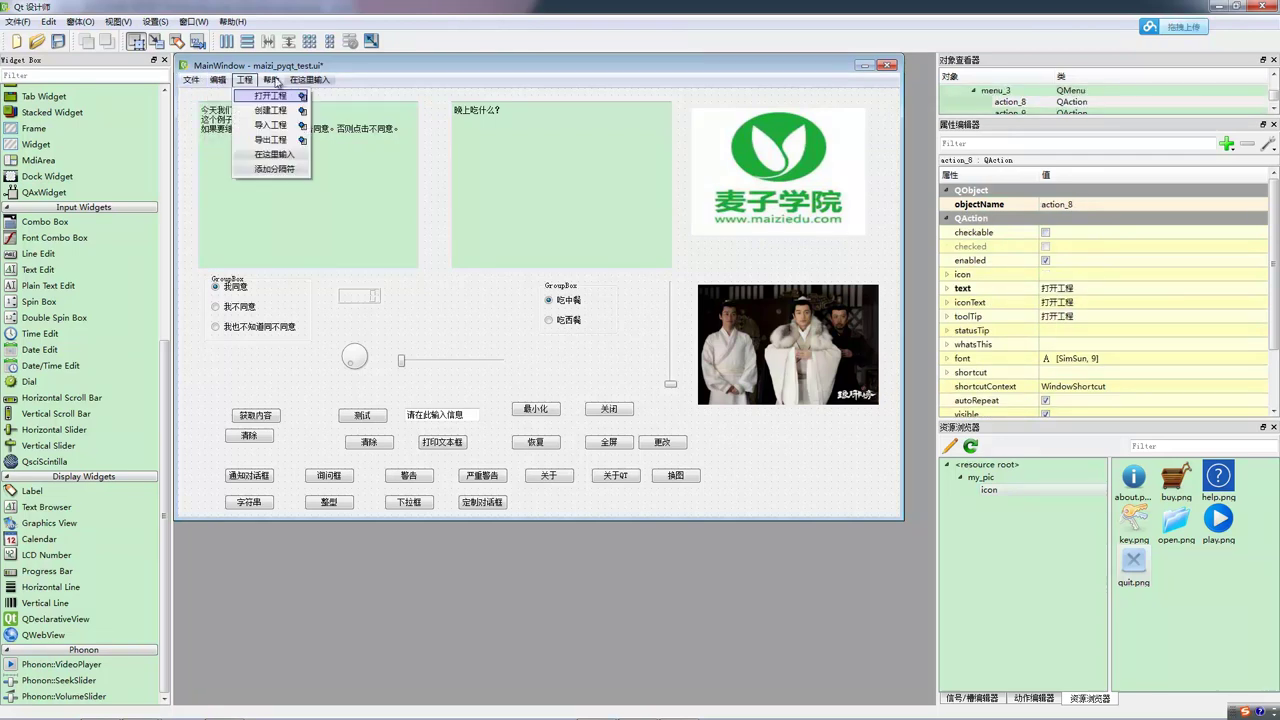
click(277, 81)
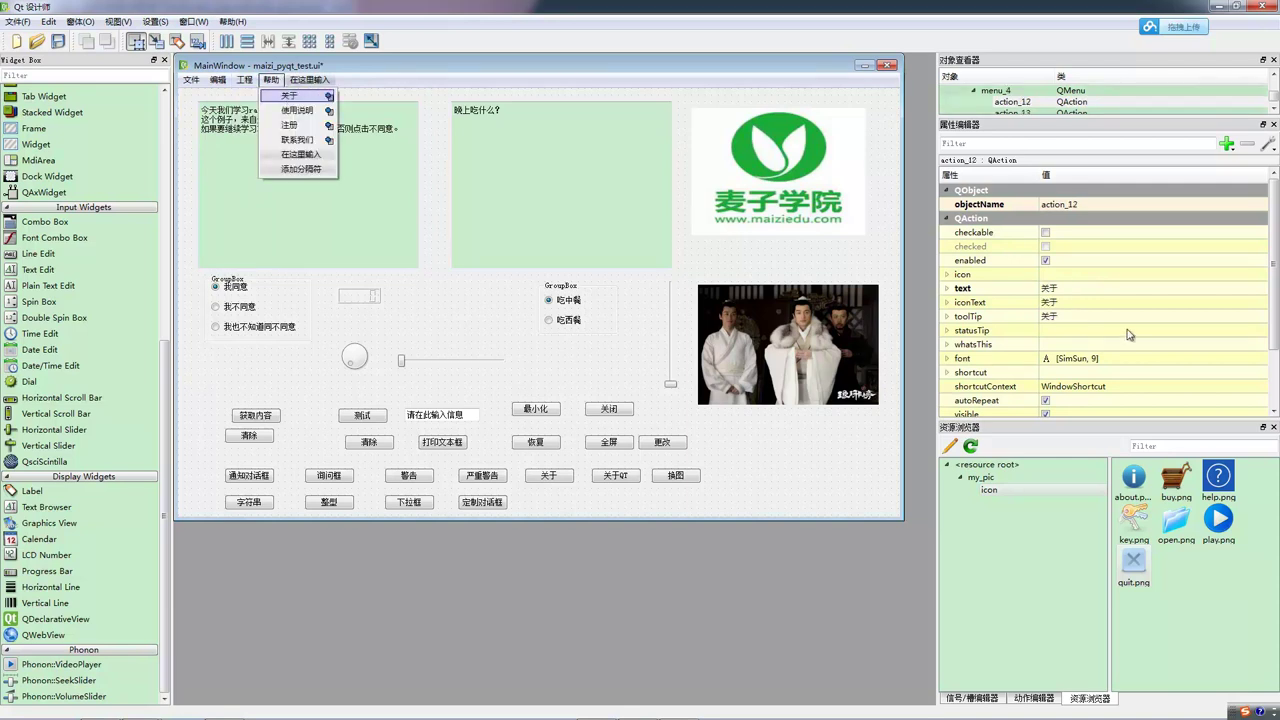
click(1134, 275)
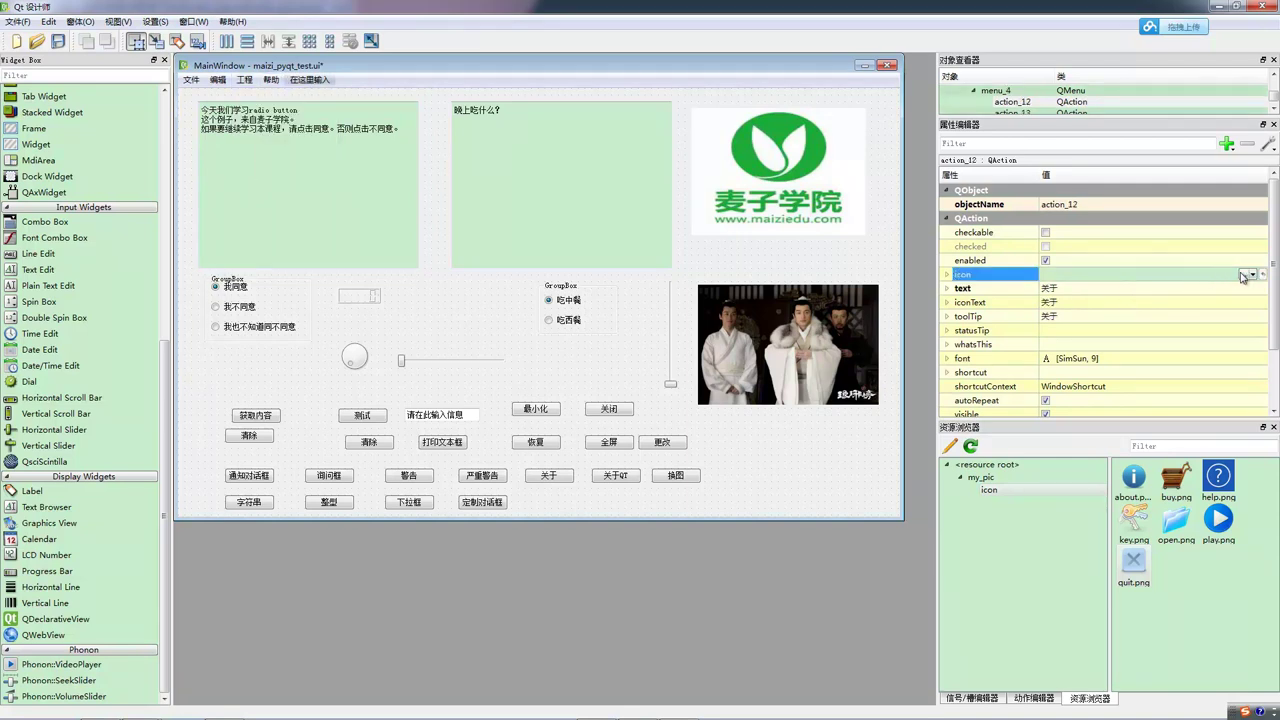
click(1243, 275)
click(498, 278)
click(642, 265)
click(700, 385)
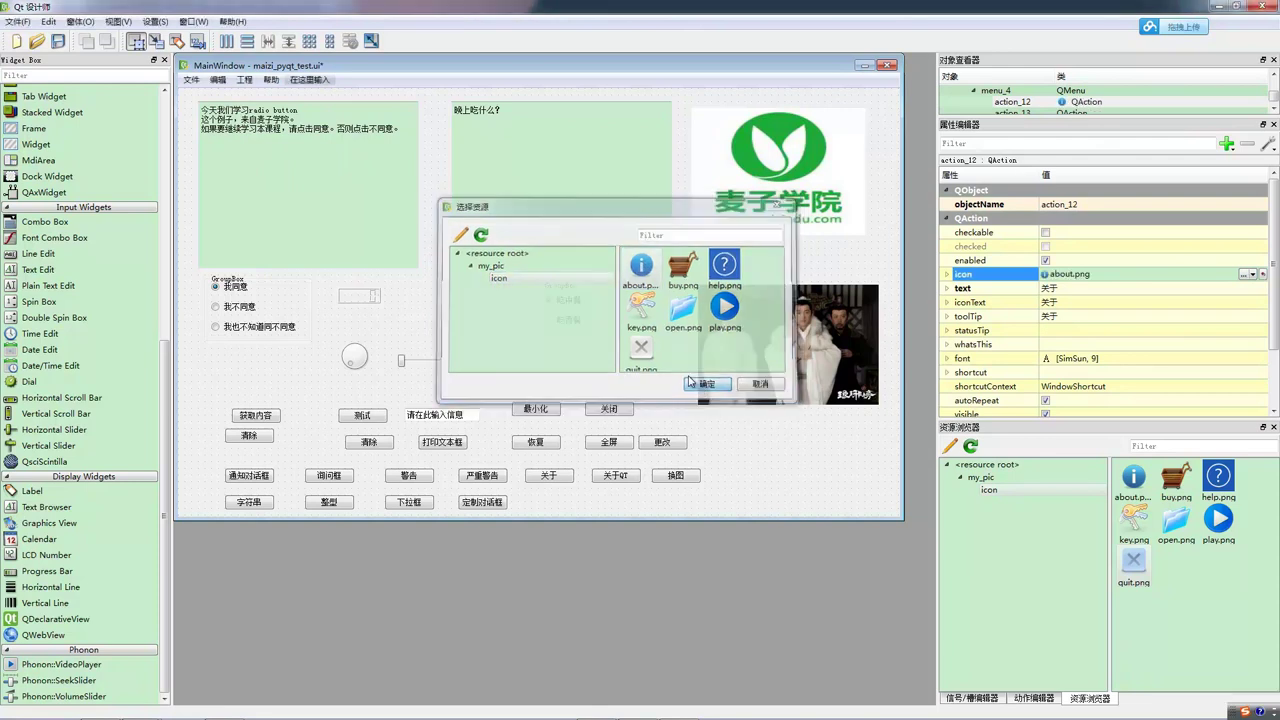
Set the icon of the 帮助 menu's 使用说明 action to help.png from the my_pic/icon resources.
click(271, 80)
click(292, 113)
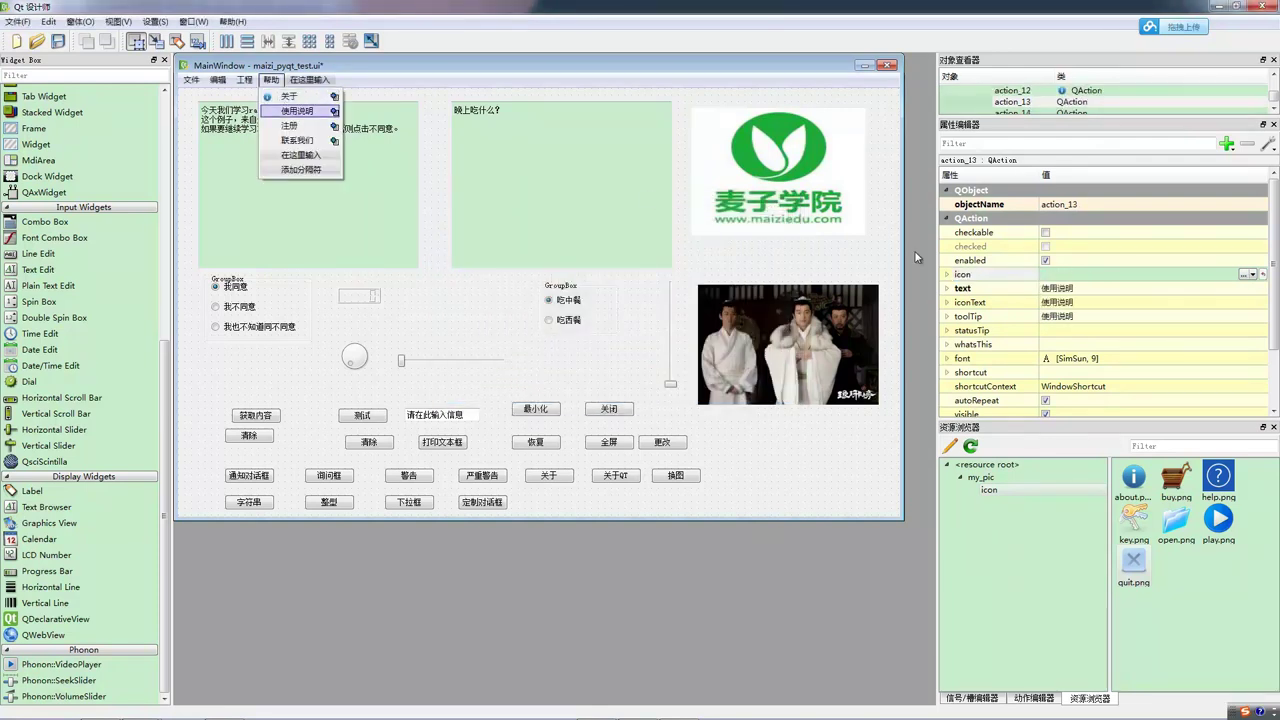
click(1244, 275)
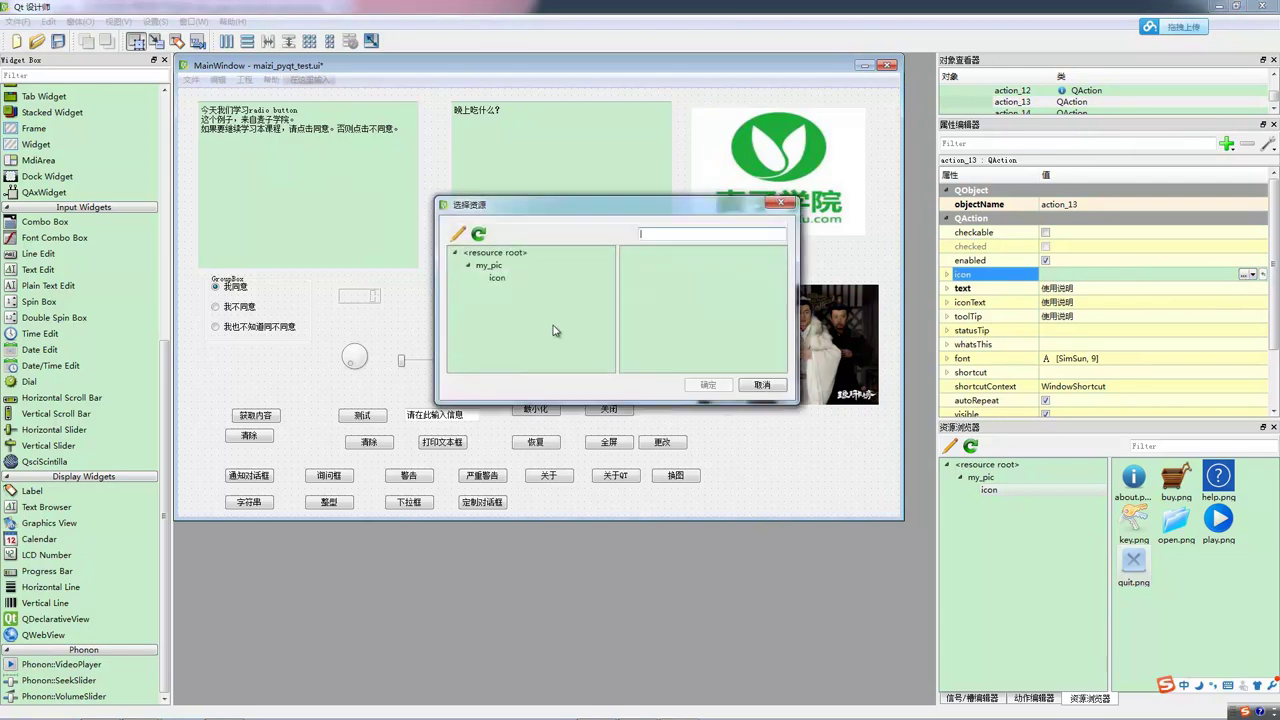
click(495, 278)
click(727, 266)
click(707, 385)
Set the icon of the 帮助 menu's 注册 action to buy.png from the my_pic/icon resources.
click(271, 79)
click(283, 95)
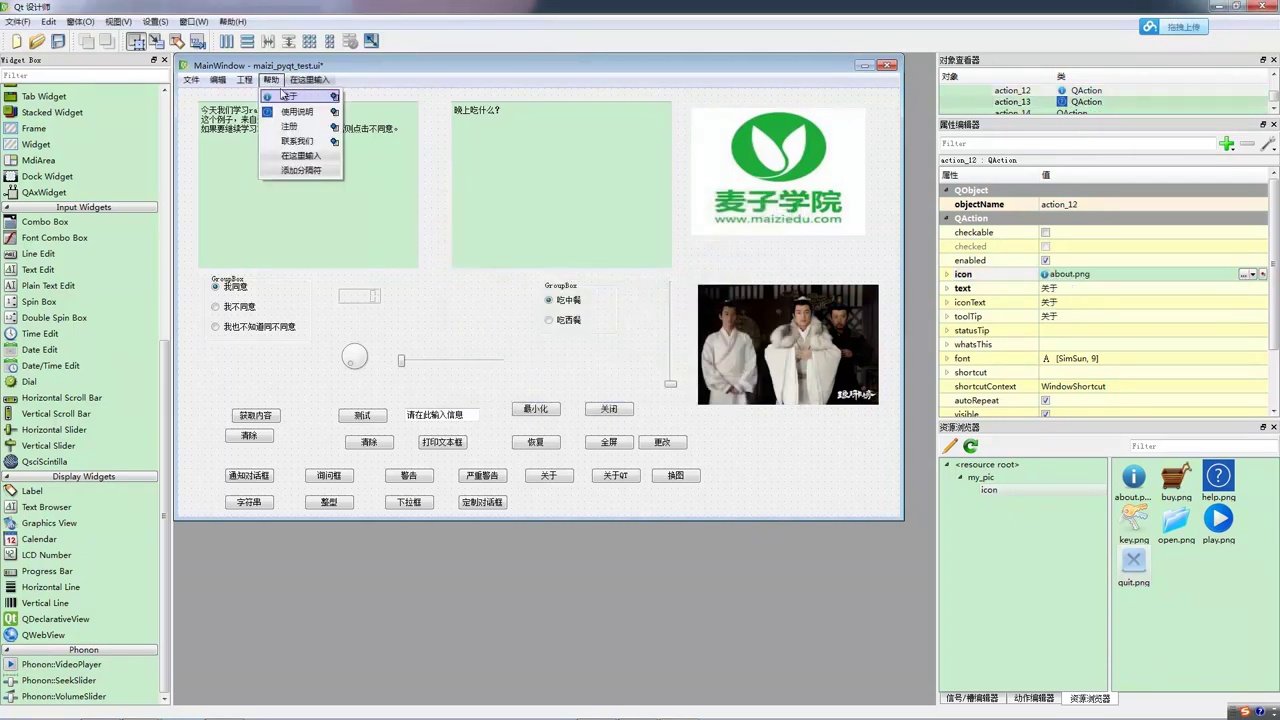
click(300, 128)
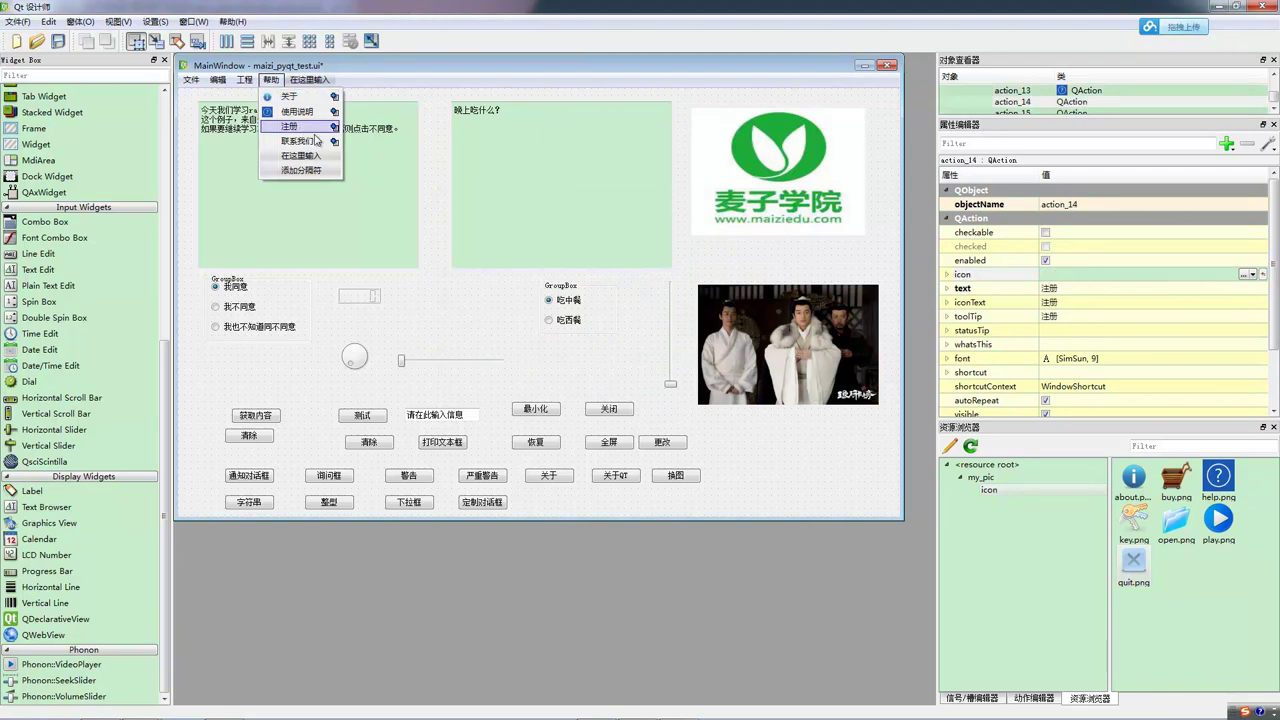
click(1244, 276)
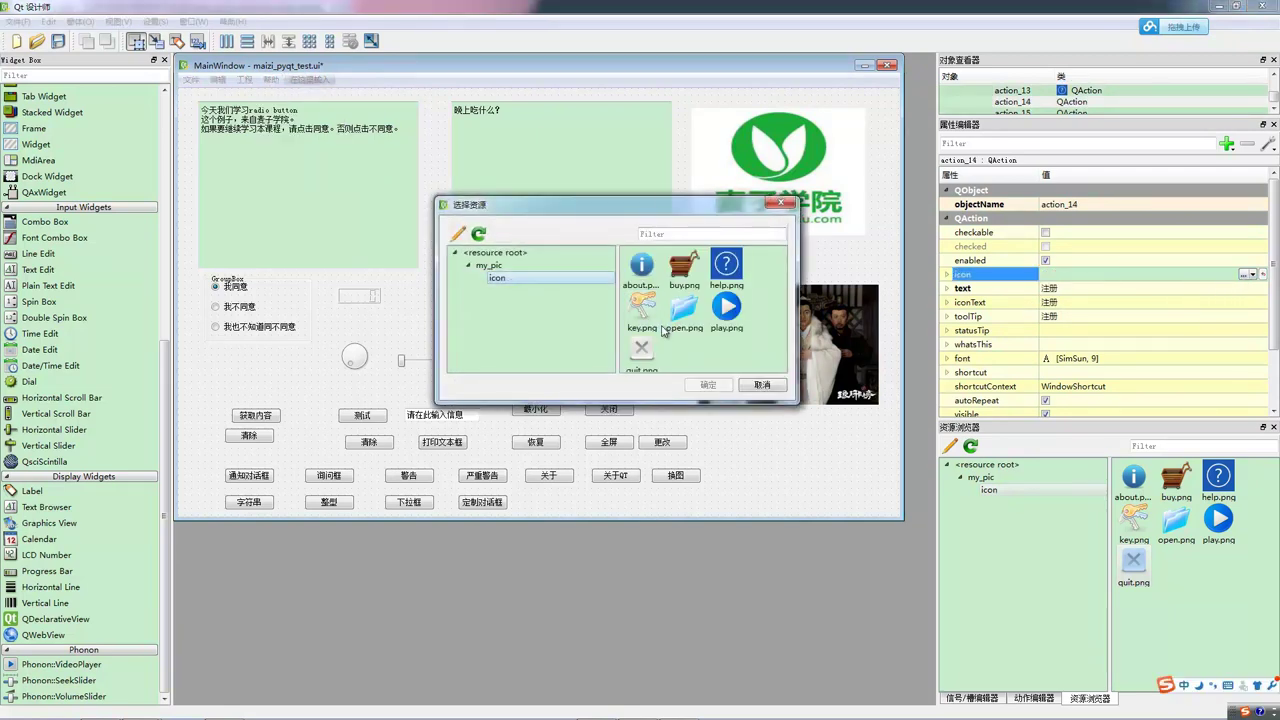
click(672, 275)
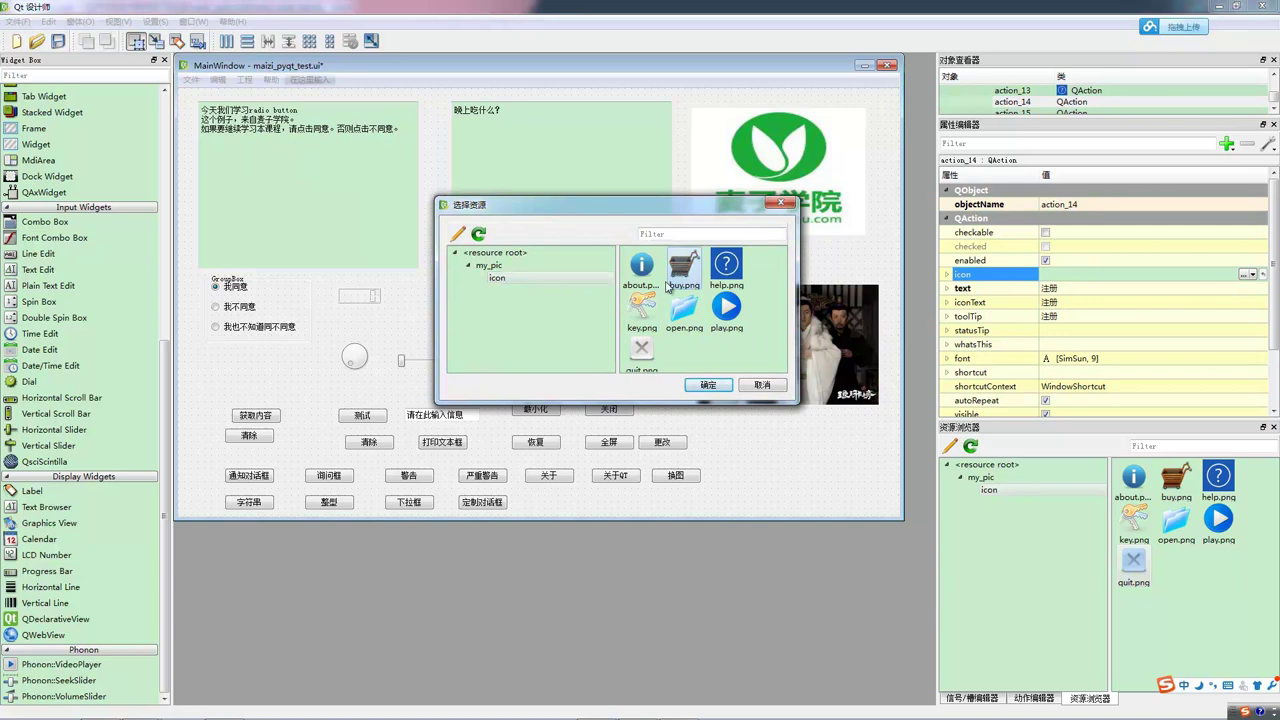
click(706, 386)
Set the icon of the 帮助 menu's 联系我们 action to key.png and save the form.
click(272, 80)
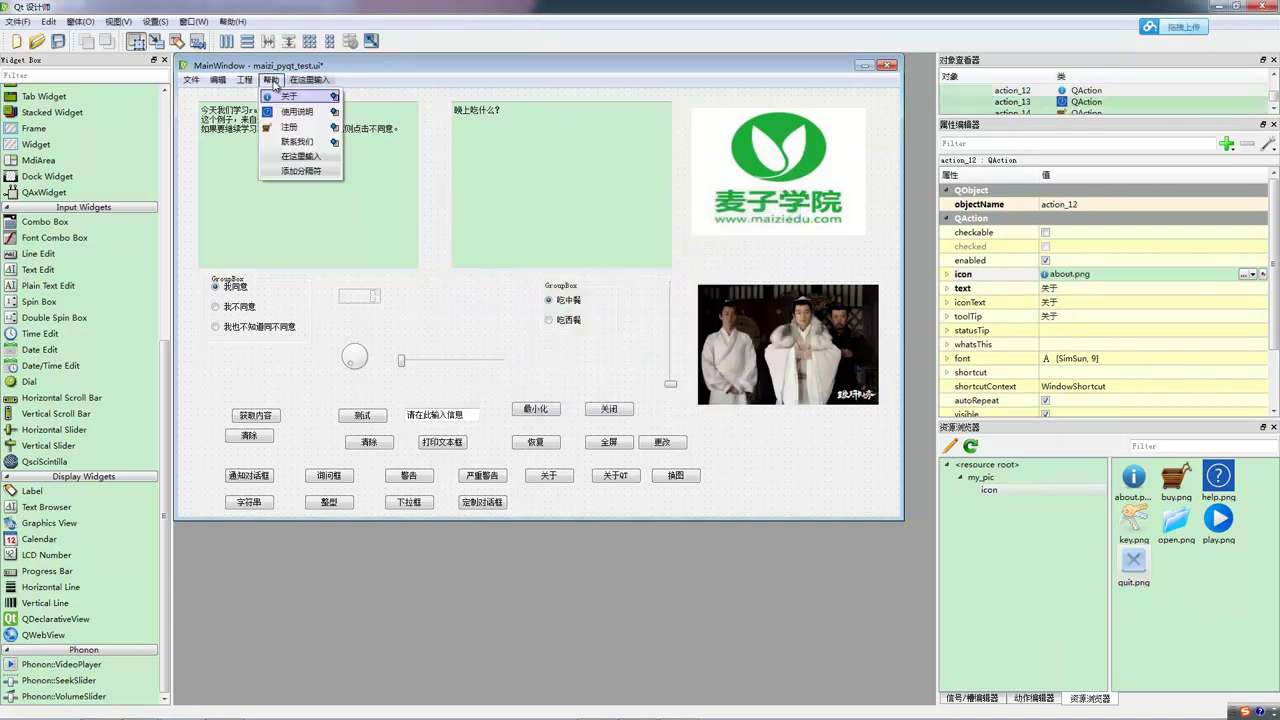
click(290, 145)
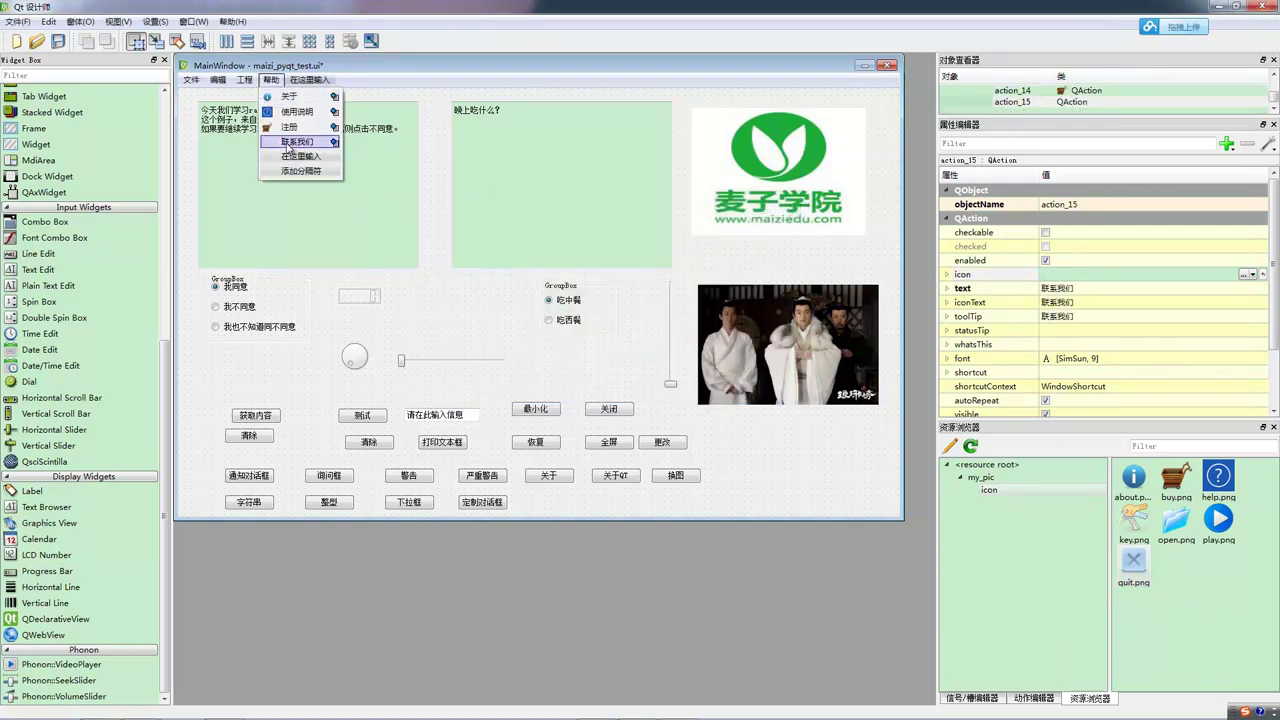
click(1242, 274)
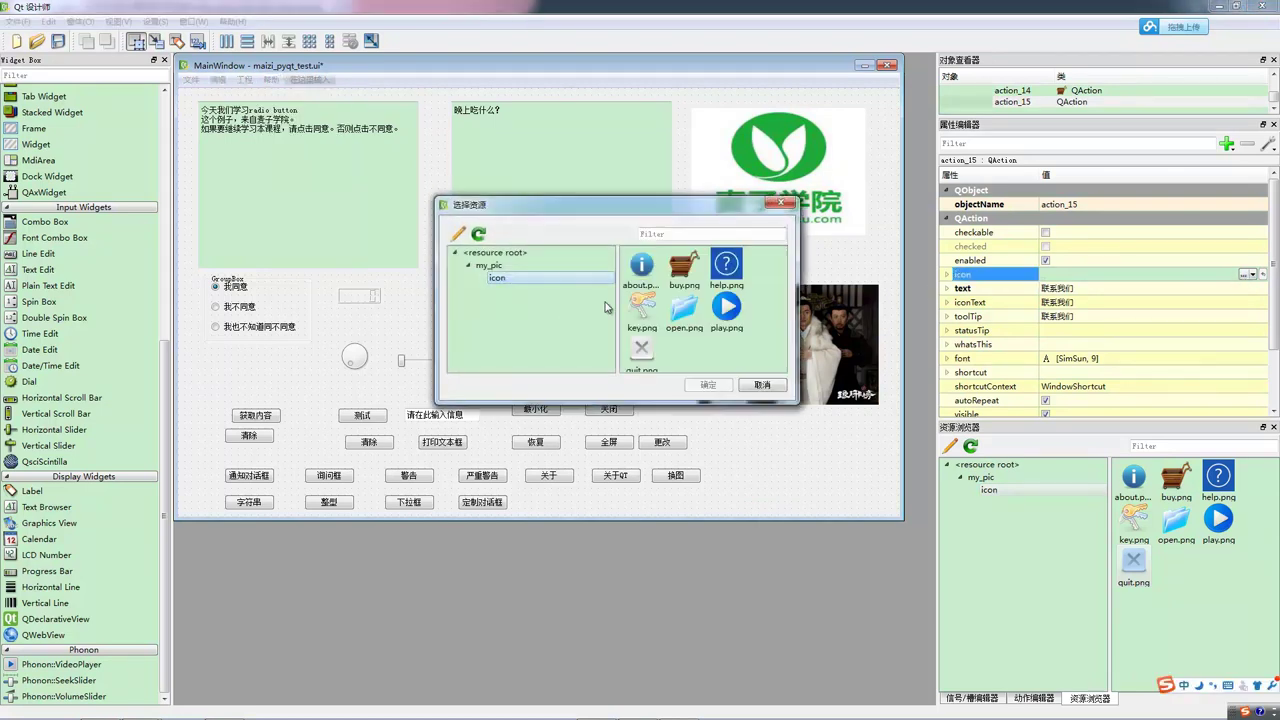
click(642, 312)
click(704, 384)
key(ctrl+s)
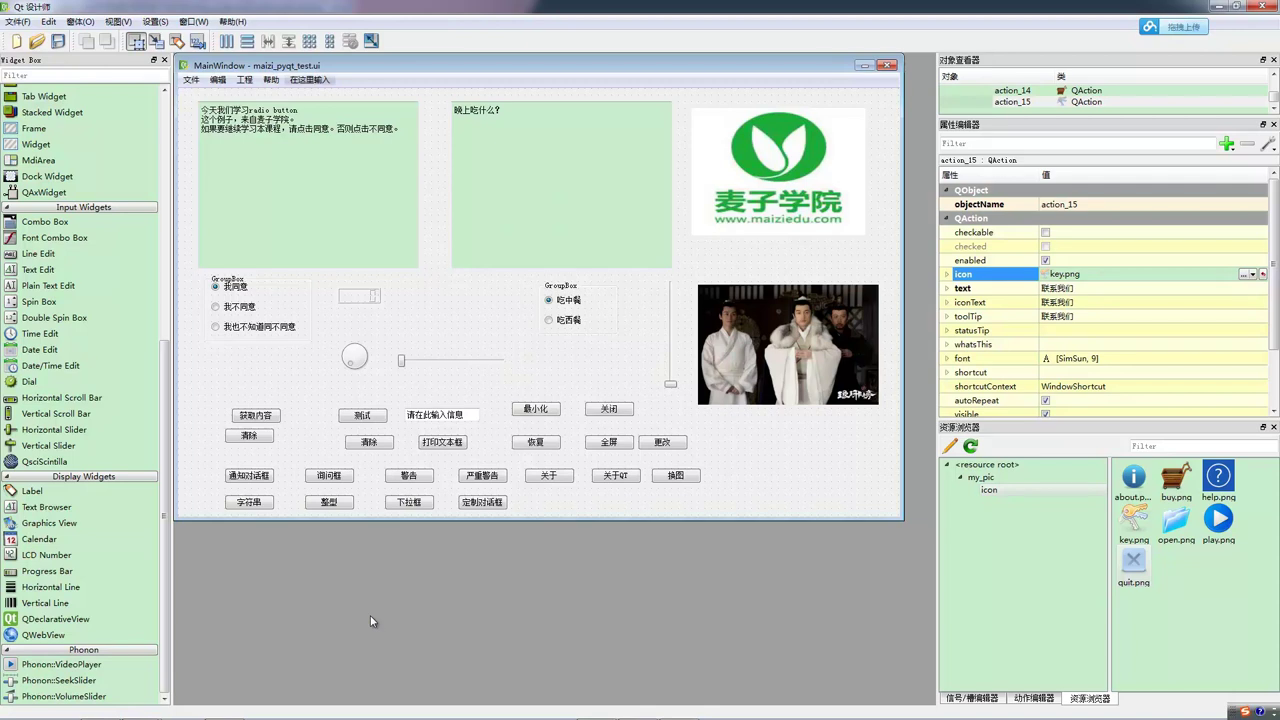
Switch to eric4 and compile the maizi_pyqt_test.ui form.
mouse_move(370, 719)
click(228, 707)
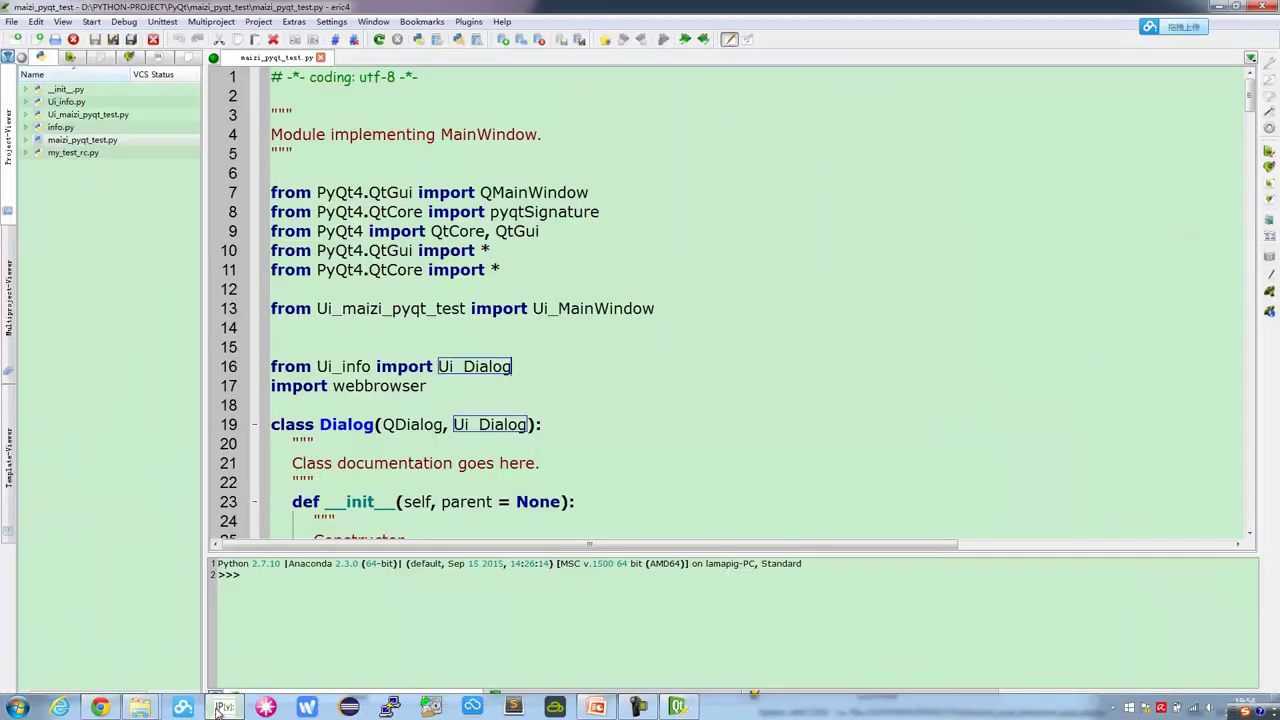
click(70, 57)
right_click(72, 101)
click(105, 99)
click(713, 369)
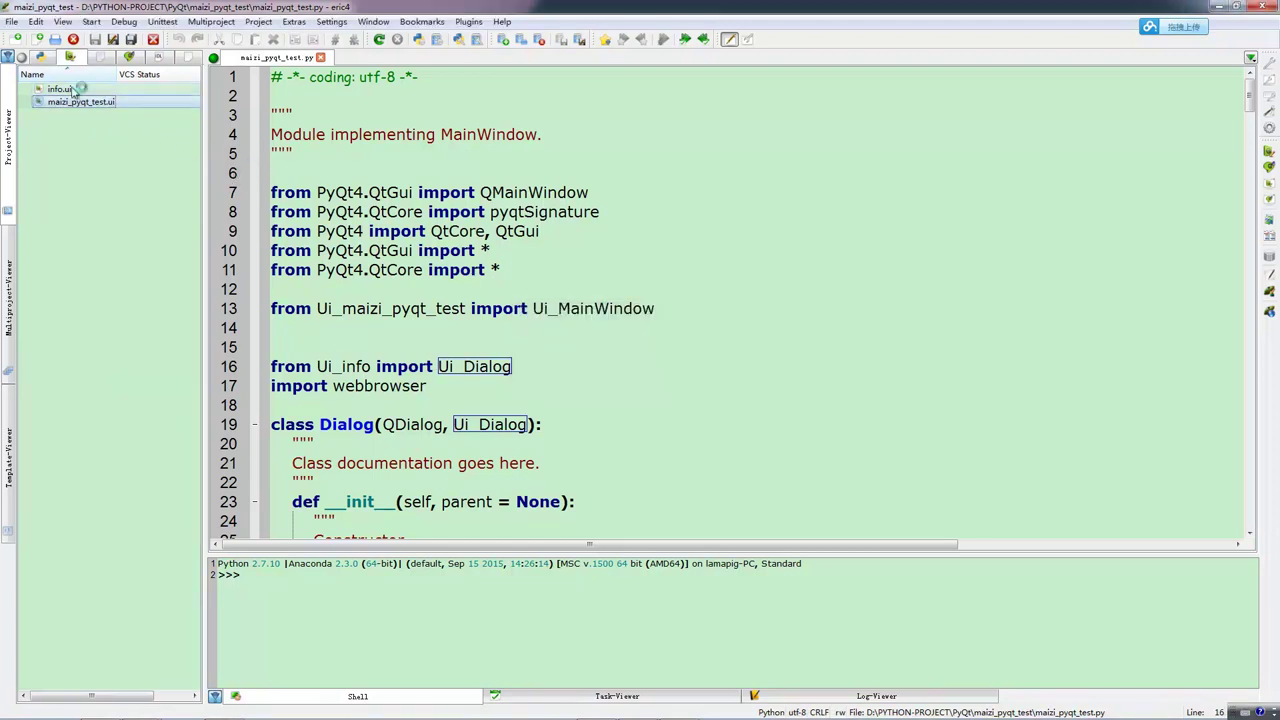
Run the maizi_pyqt_test.py script from the project's sources with the existing run settings.
click(41, 57)
click(731, 278)
key(F2)
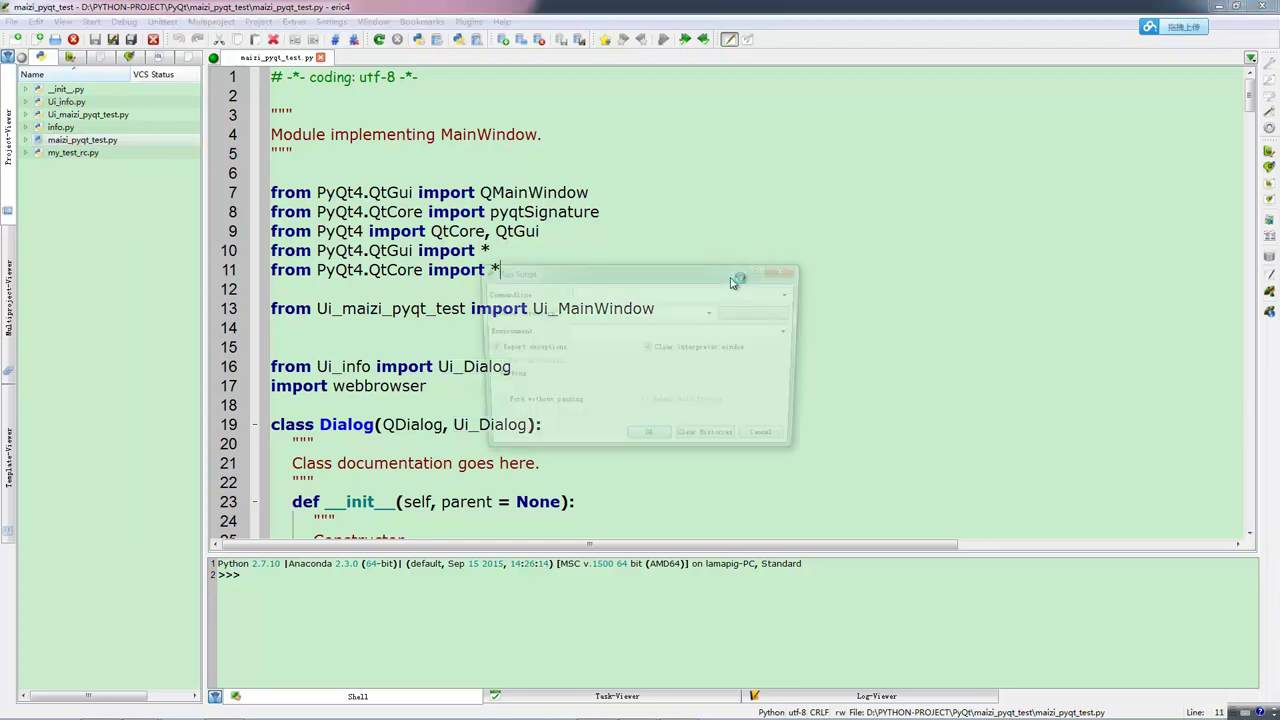
click(650, 442)
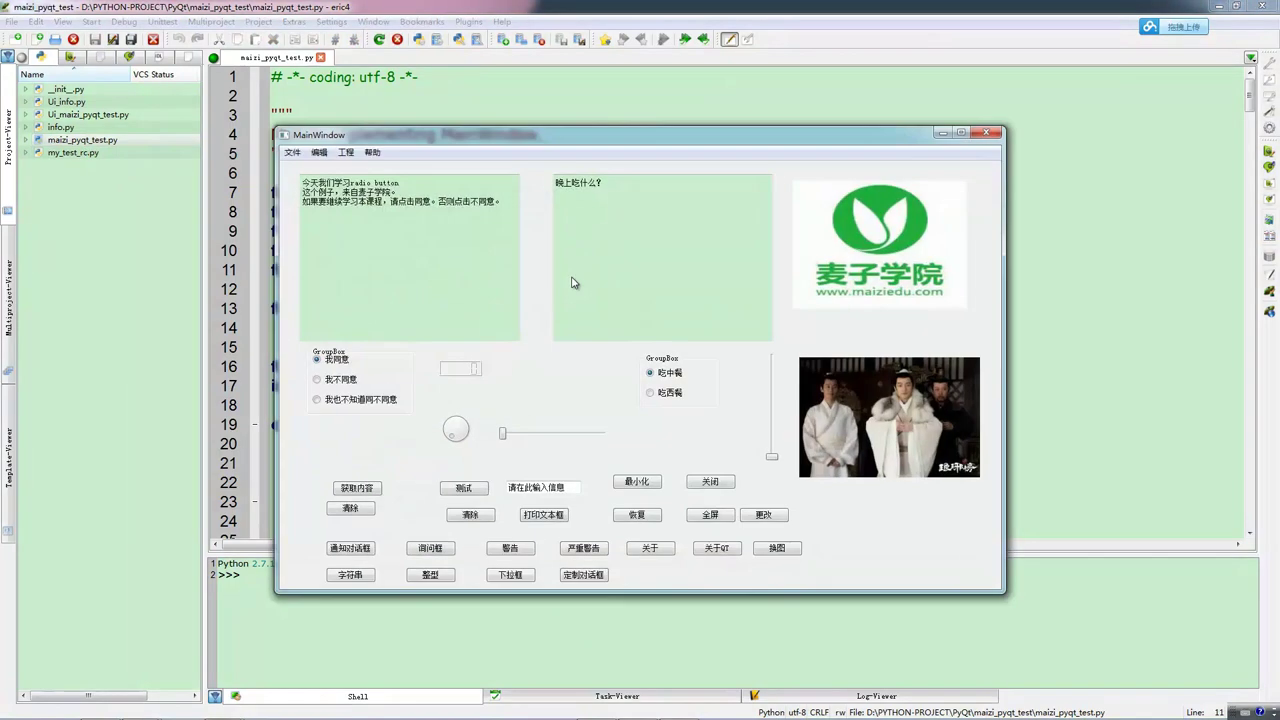
Check the 文件 menu of the running MainWindow for its action icons and close the program.
drag(590, 128, 584, 95)
click(299, 104)
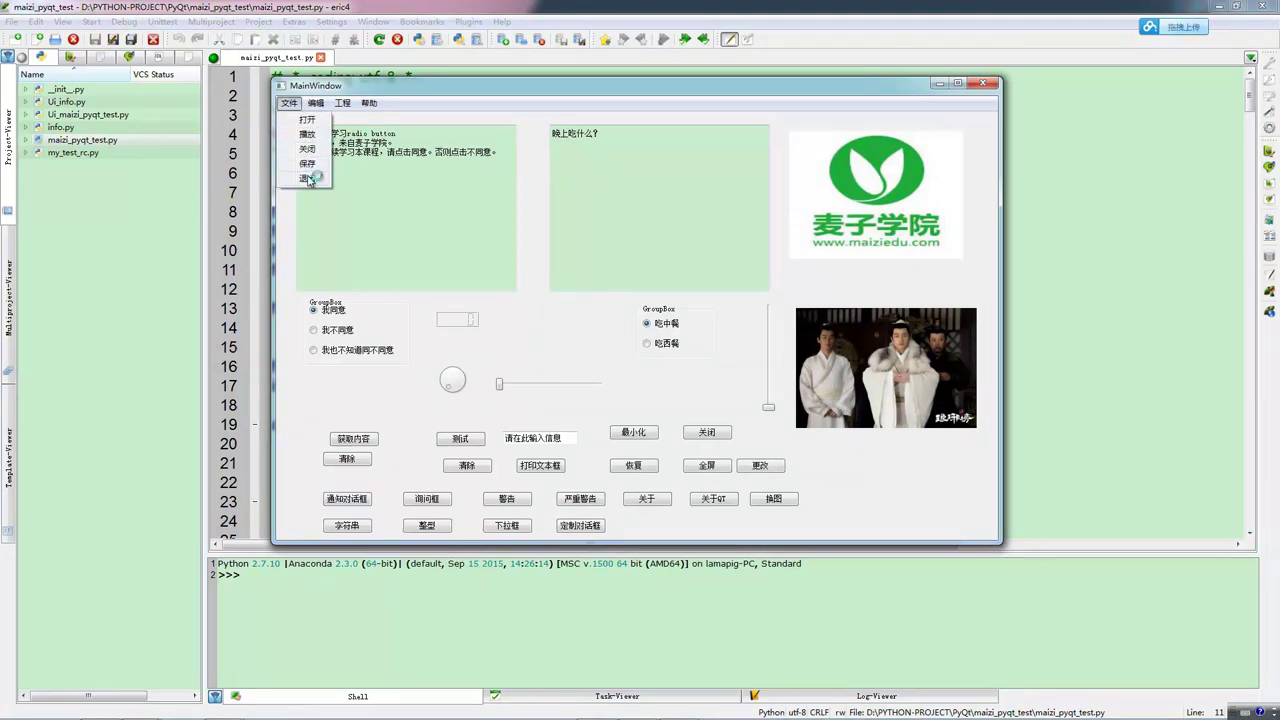
click(986, 86)
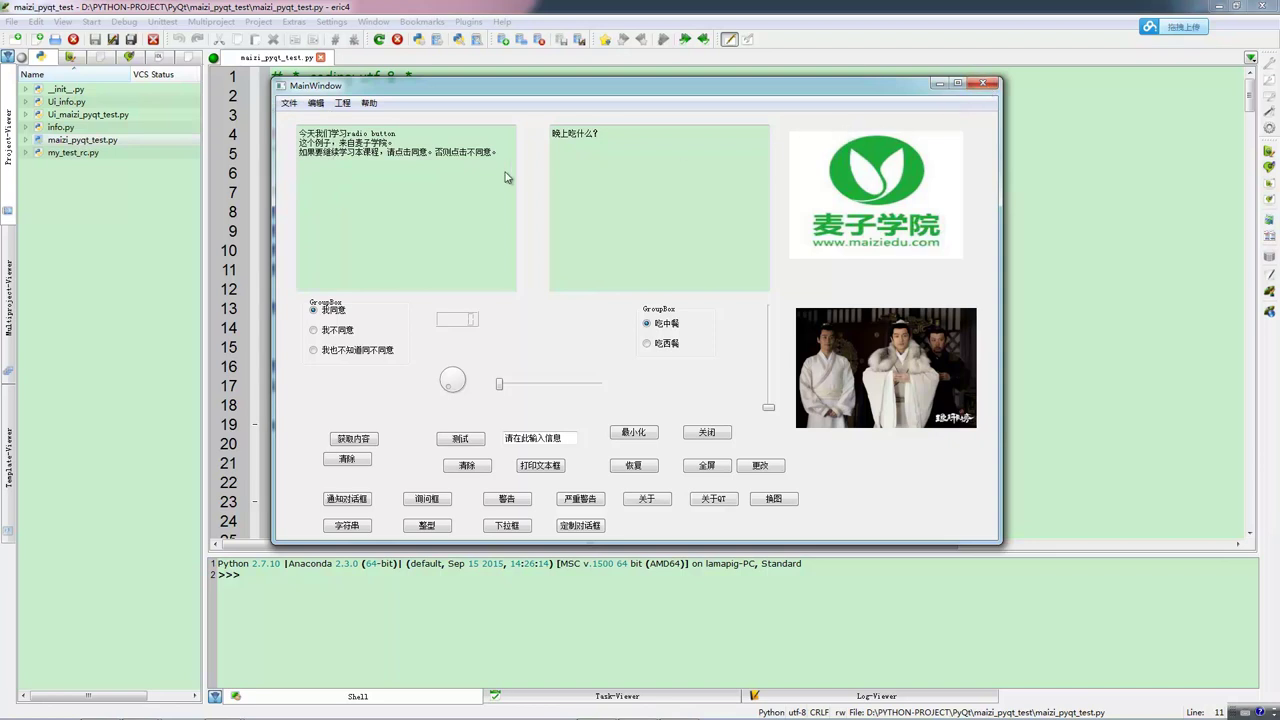
click(987, 80)
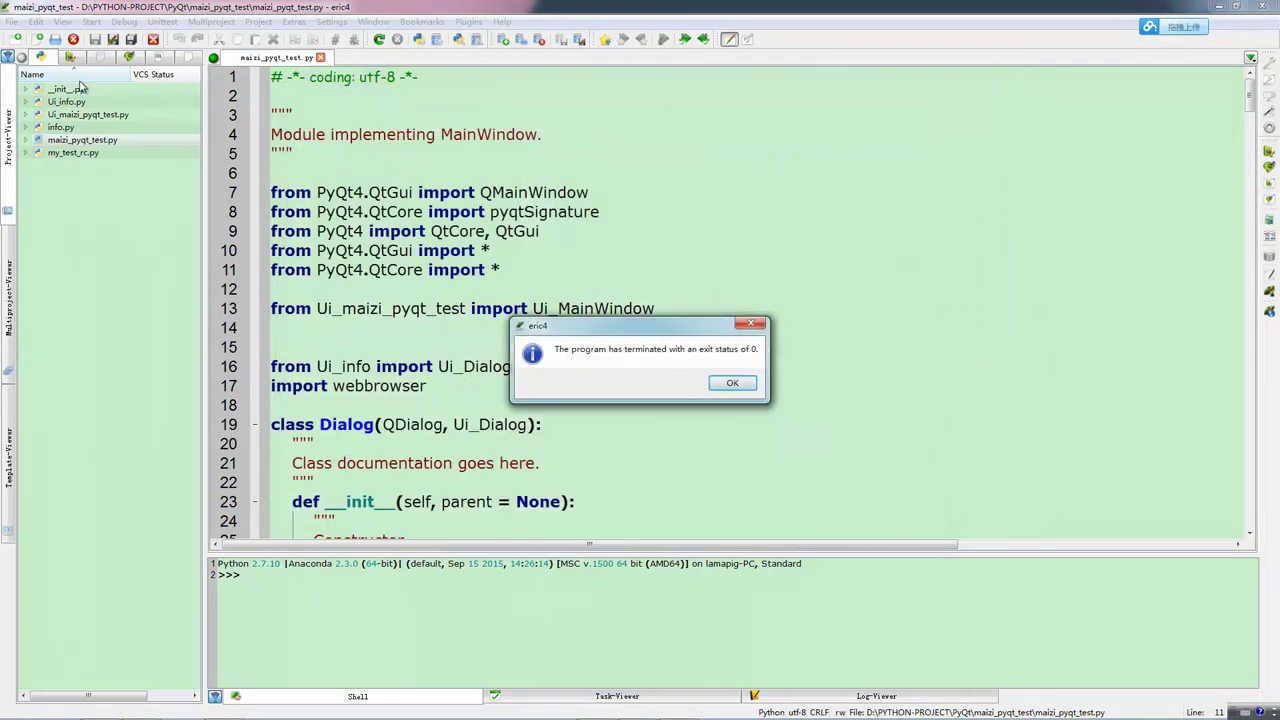
click(703, 384)
Compile the my_test.qrc resource file of the project.
click(102, 57)
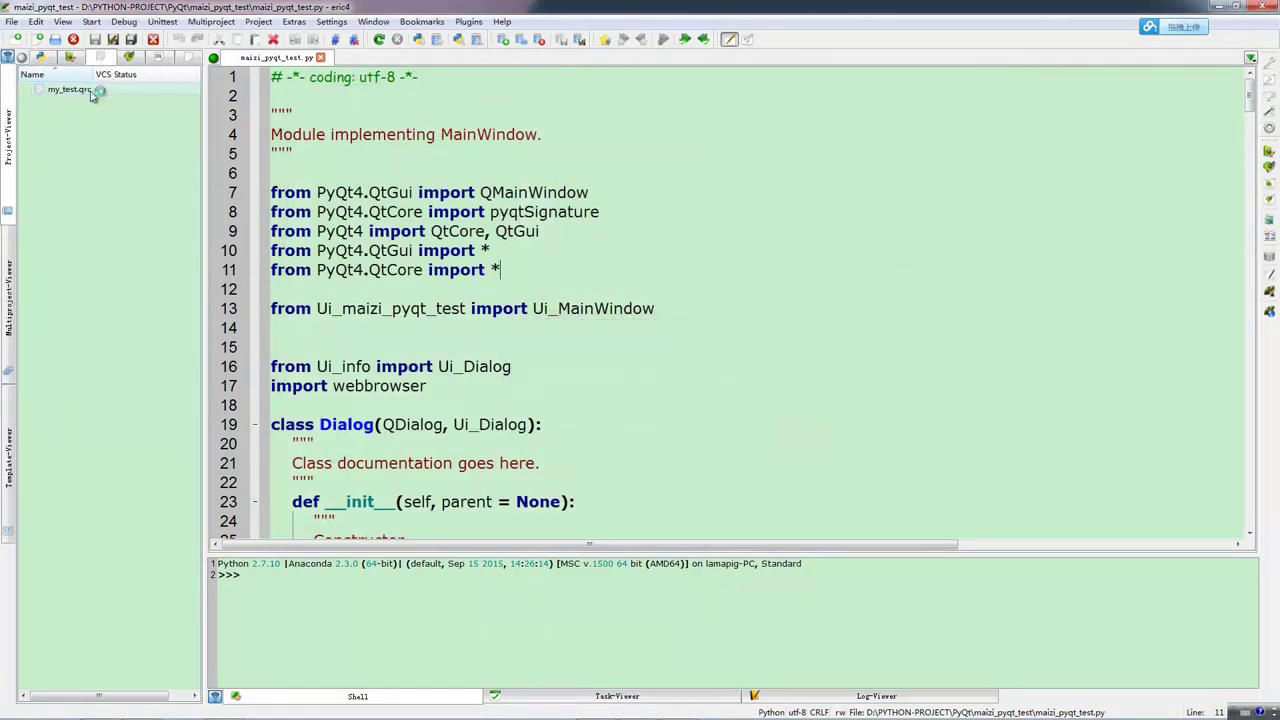
right_click(72, 93)
click(114, 84)
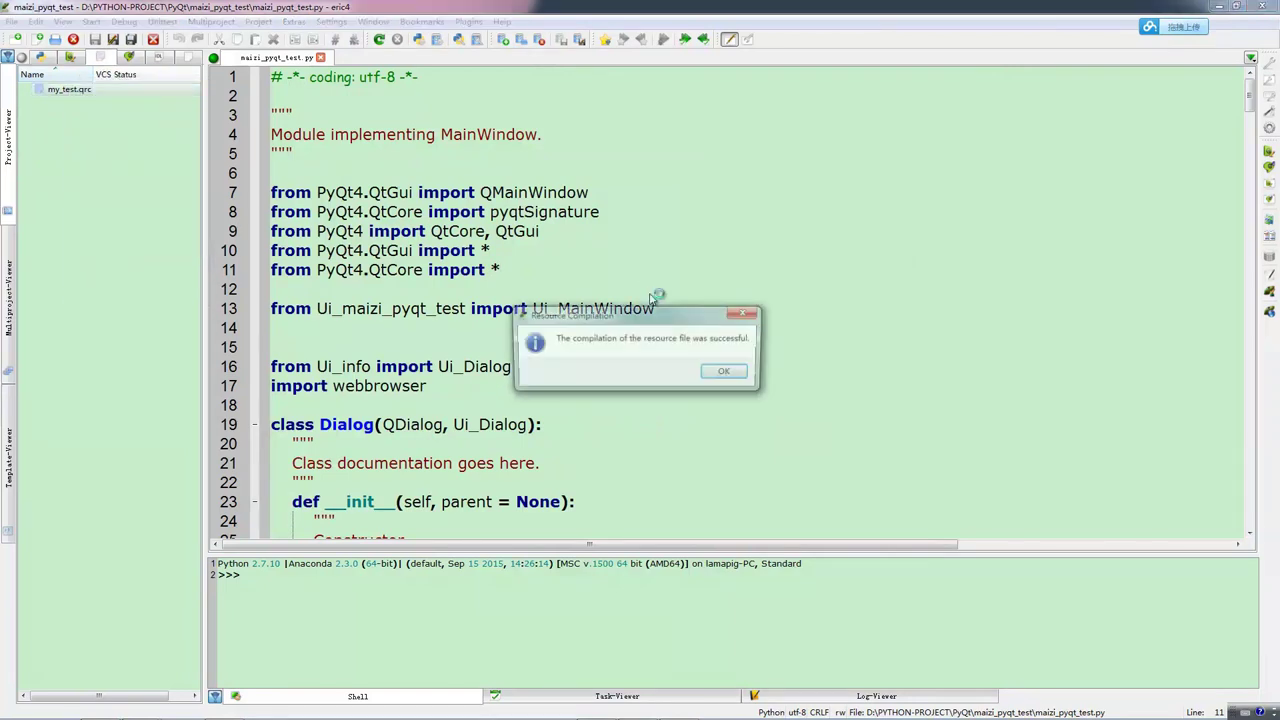
Close the resource compilation notice and recompile the project's maizi_pyqt_test.ui form.
click(727, 372)
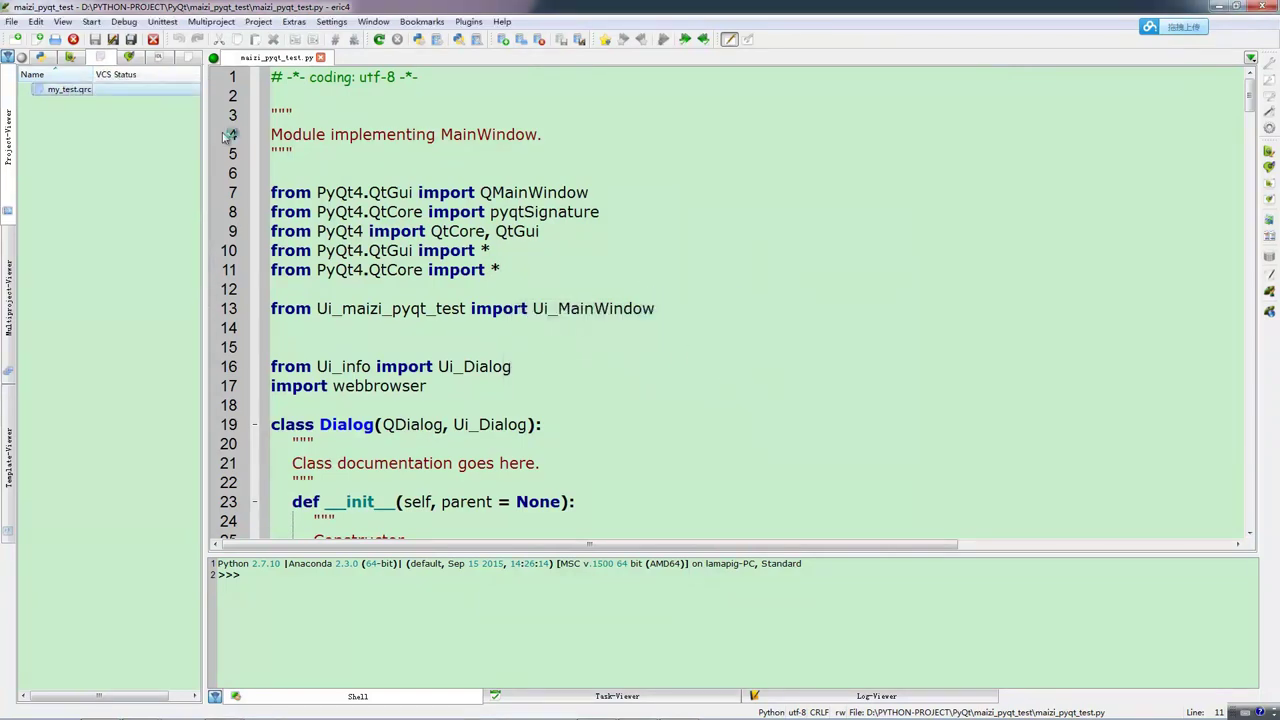
click(40, 57)
click(69, 57)
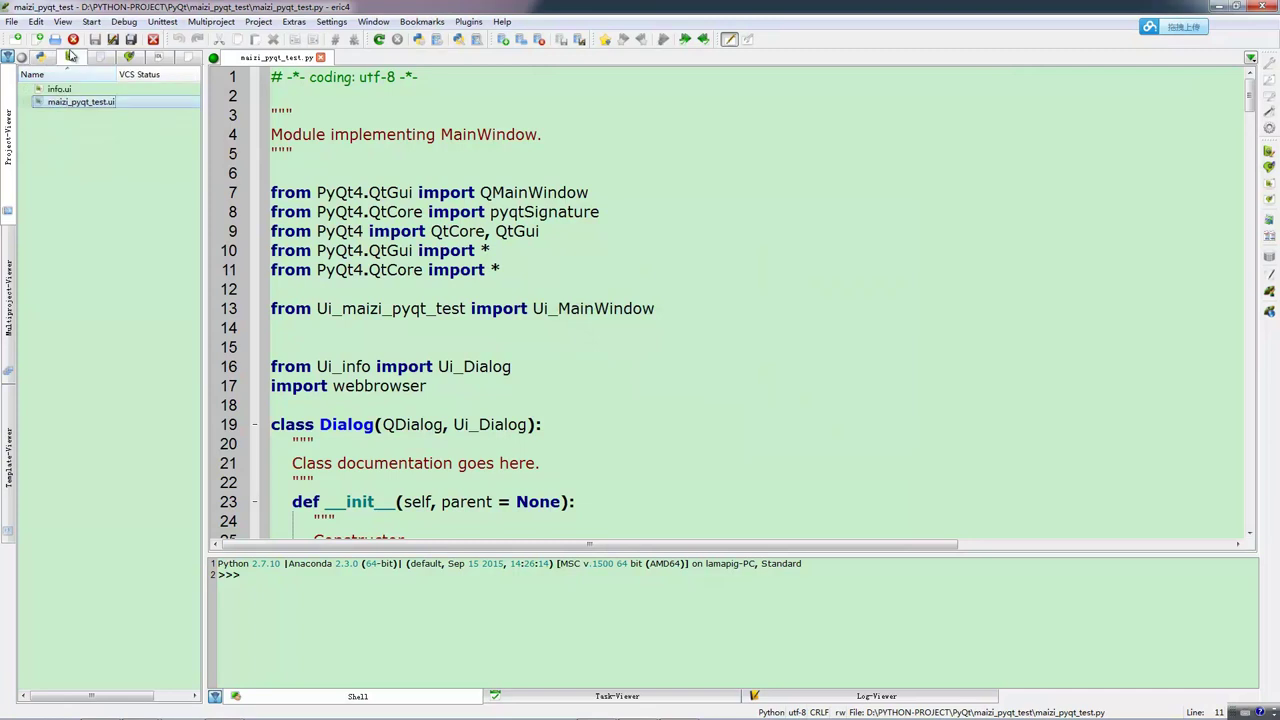
right_click(77, 104)
click(105, 93)
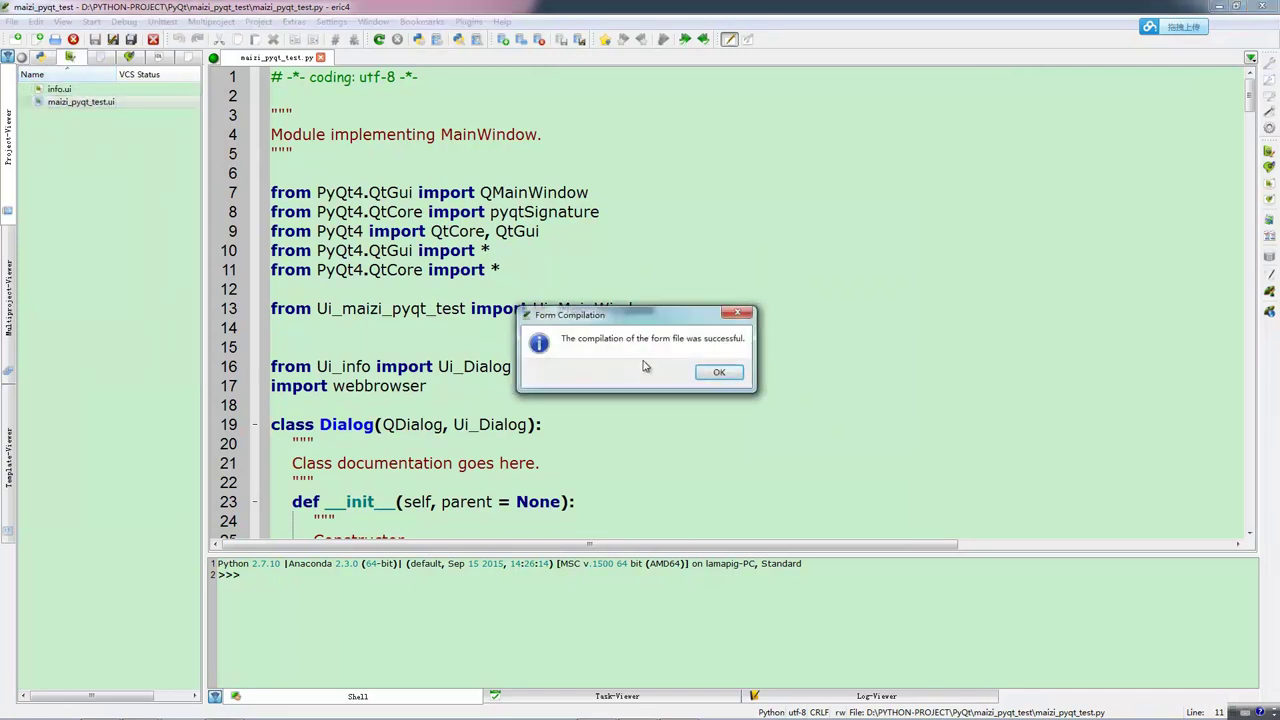
click(718, 372)
Run the maizi_pyqt_test.py script from the project's sources with the existing run settings.
click(40, 57)
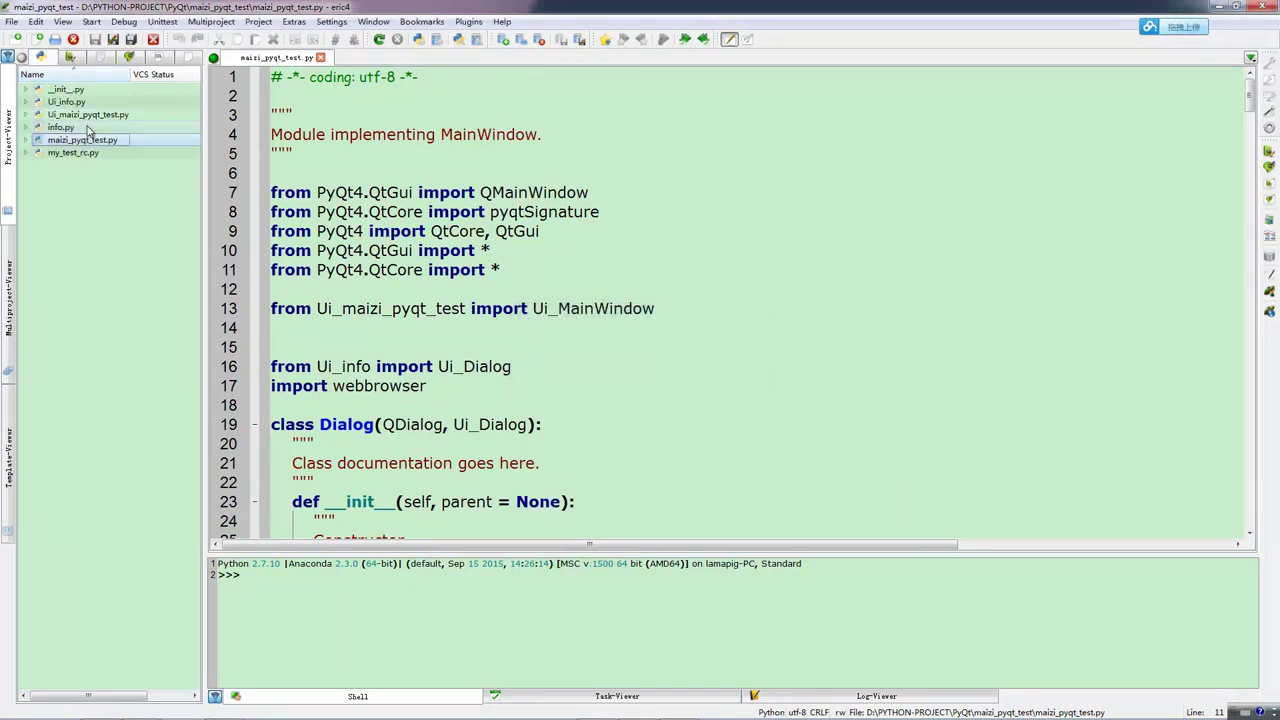
click(520, 200)
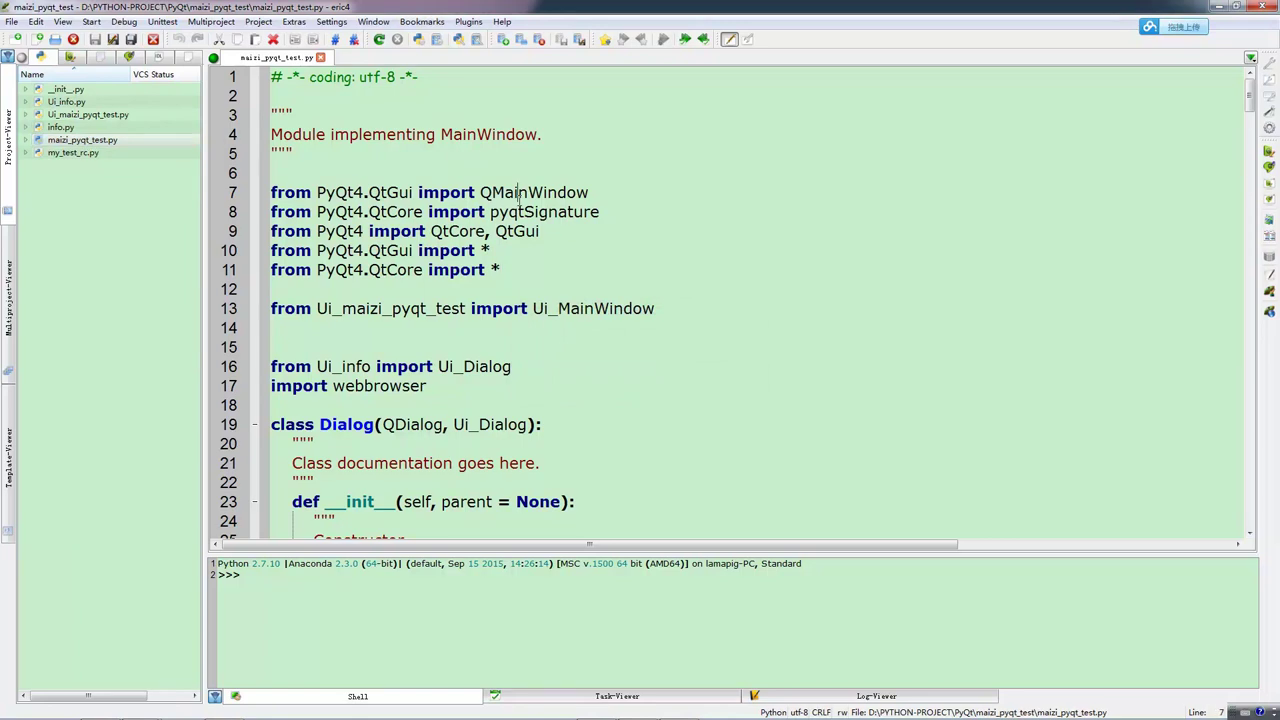
key(F2)
click(649, 440)
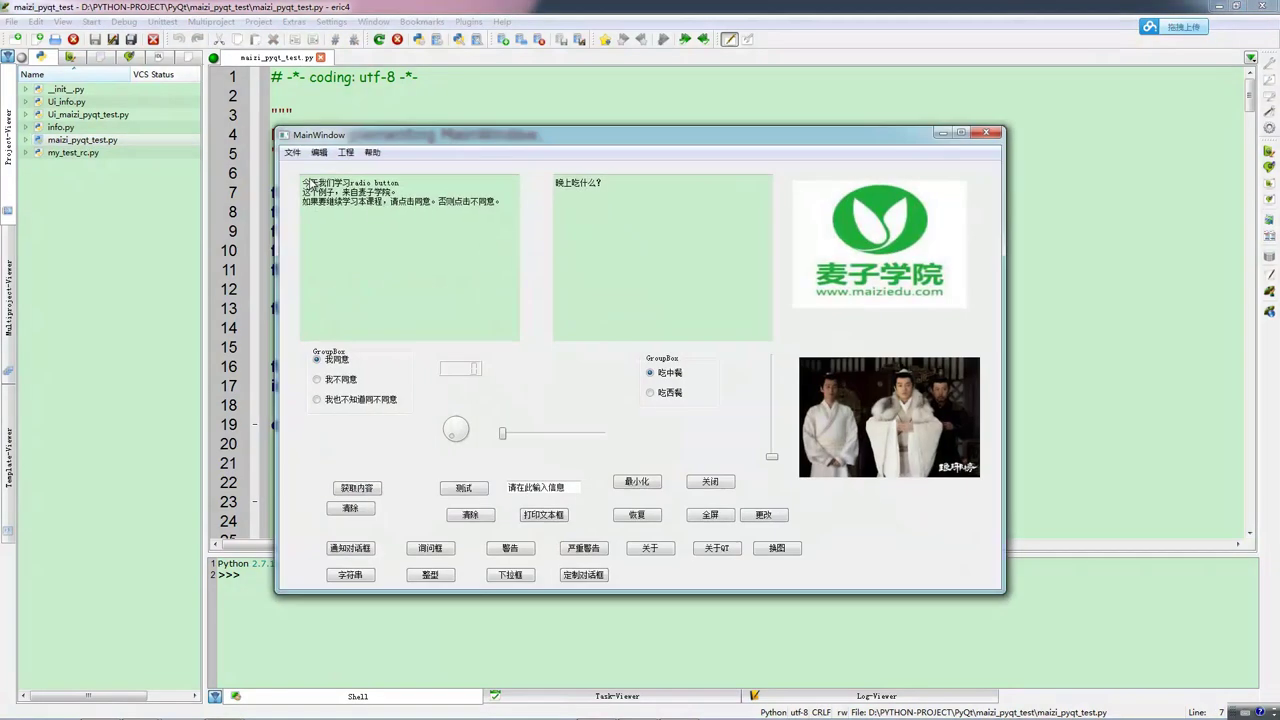
Check the action icons in the 文件, 帮助 and 工程 menus of the running MainWindow and close the program.
click(292, 152)
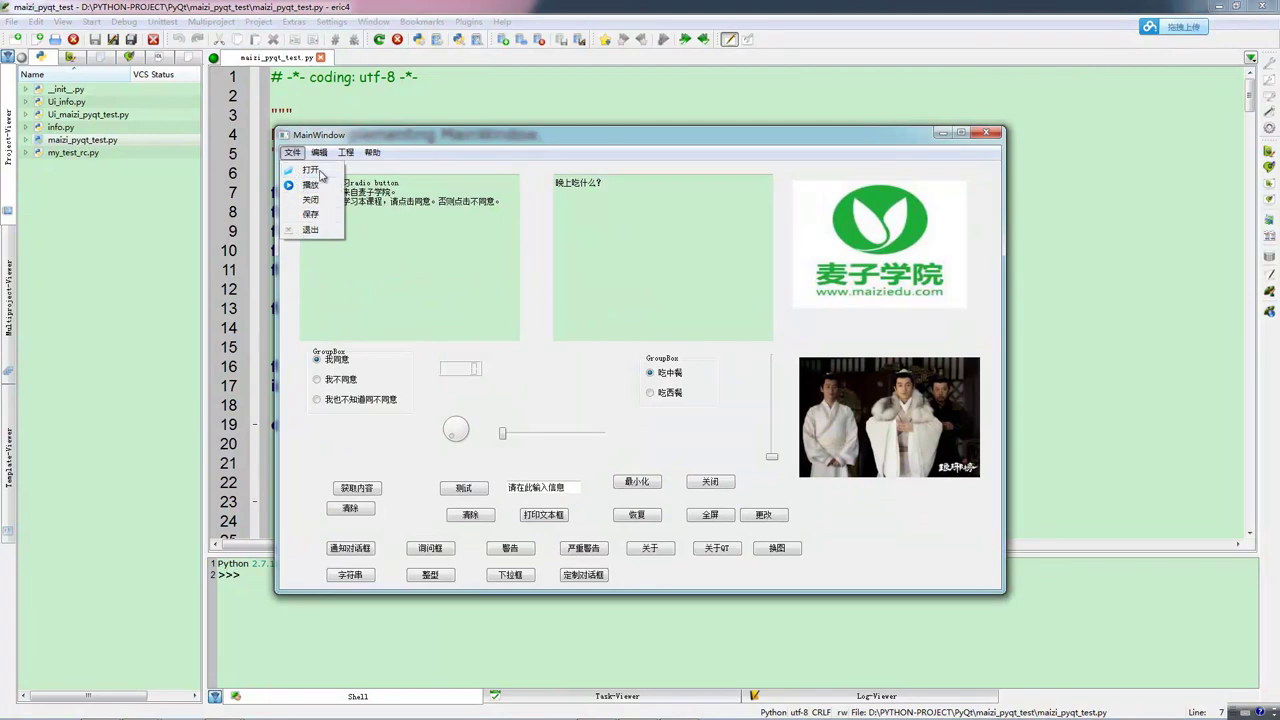
mouse_move(372, 153)
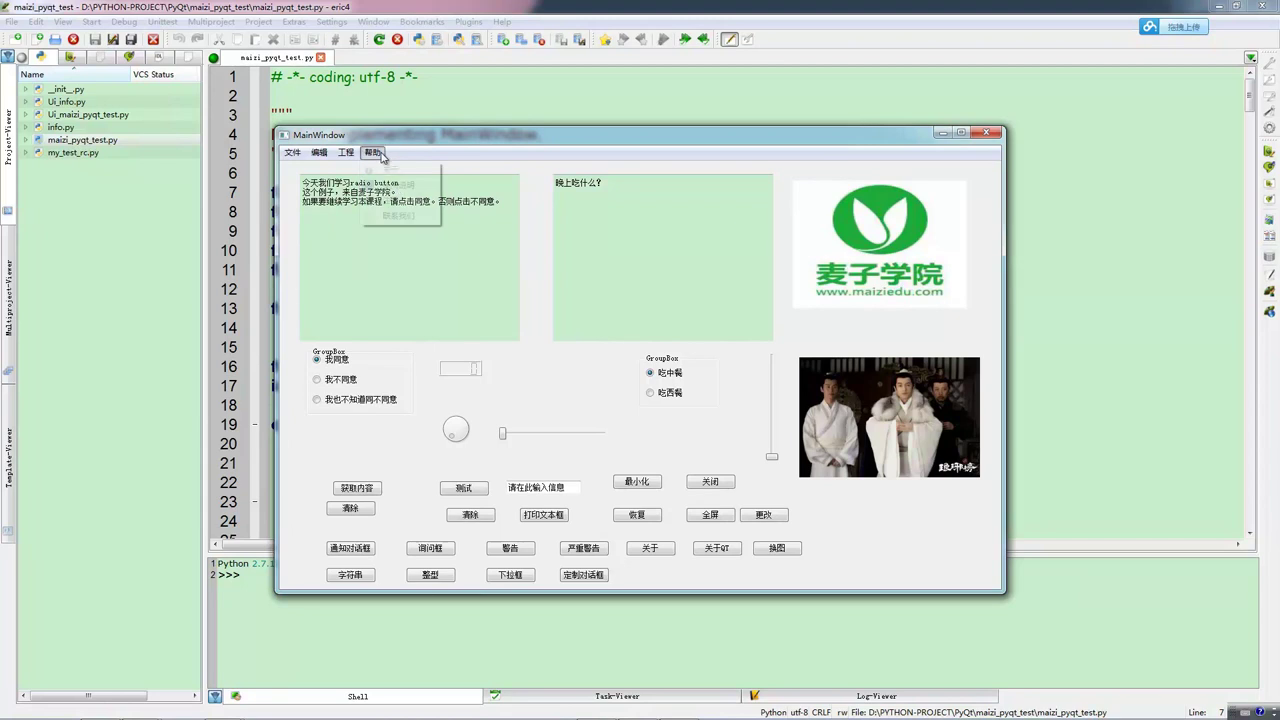
click(387, 201)
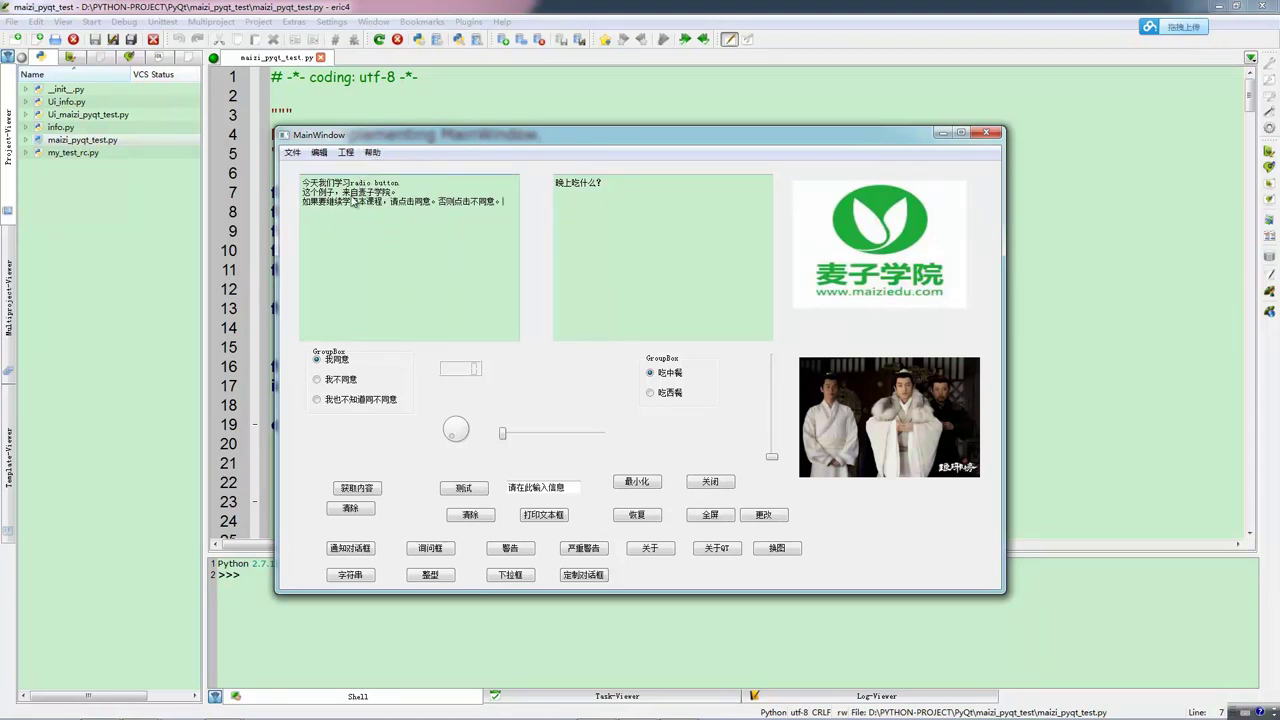
click(372, 152)
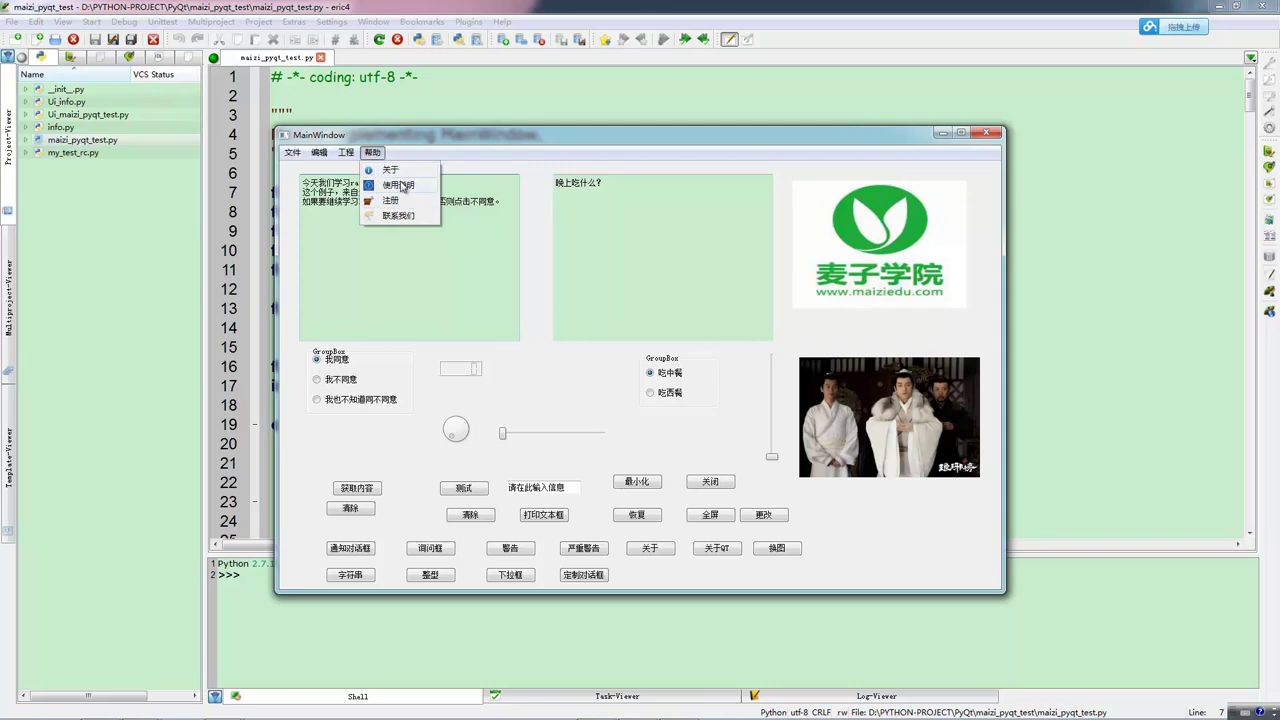
mouse_move(346, 156)
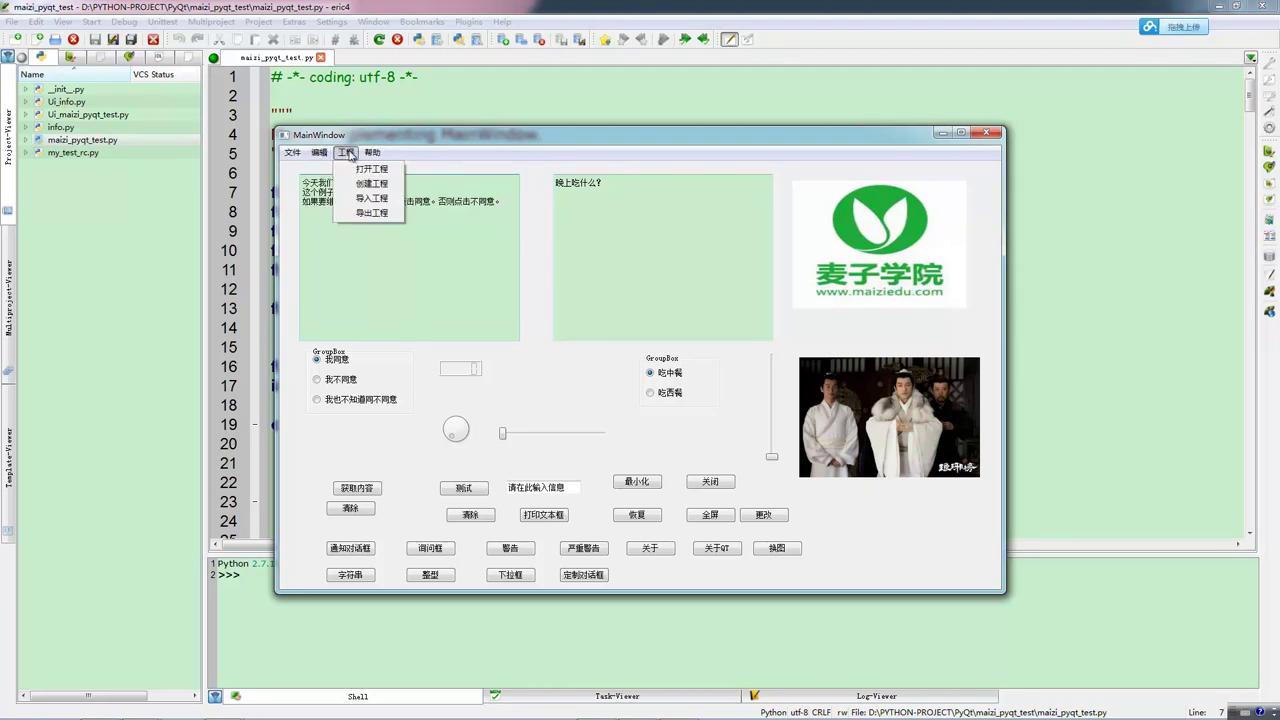
click(410, 230)
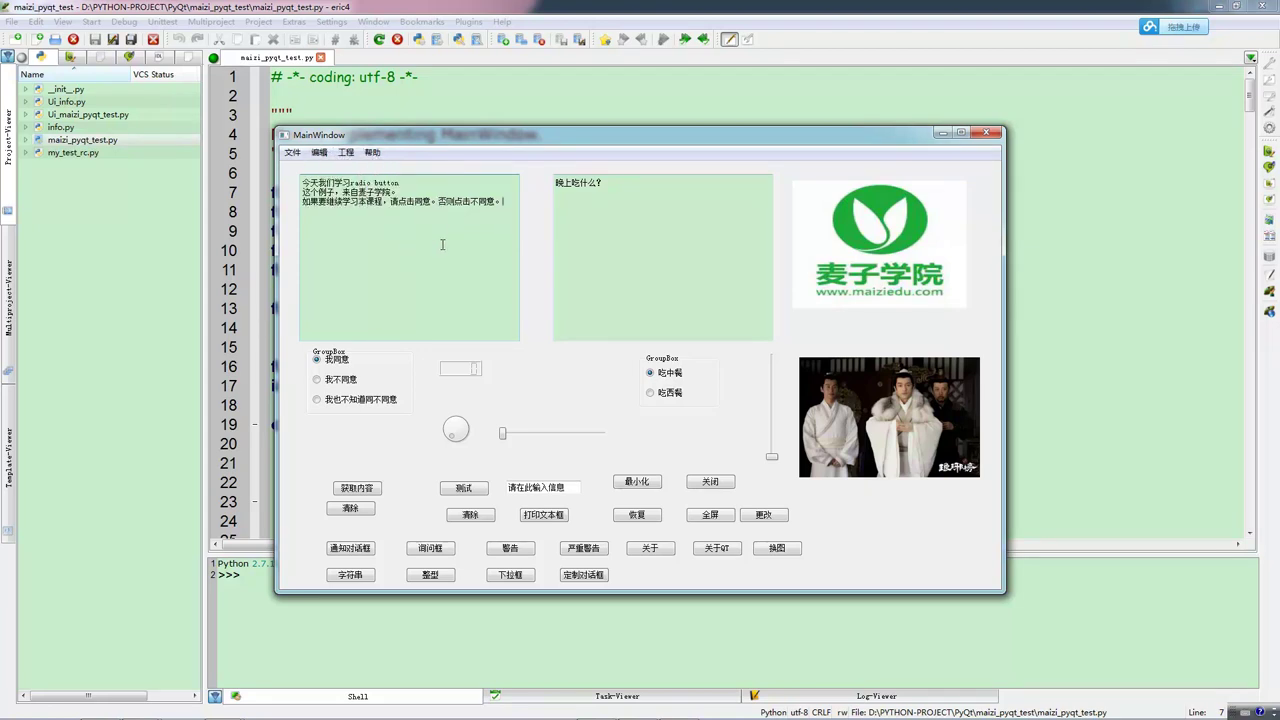
click(986, 133)
click(731, 385)
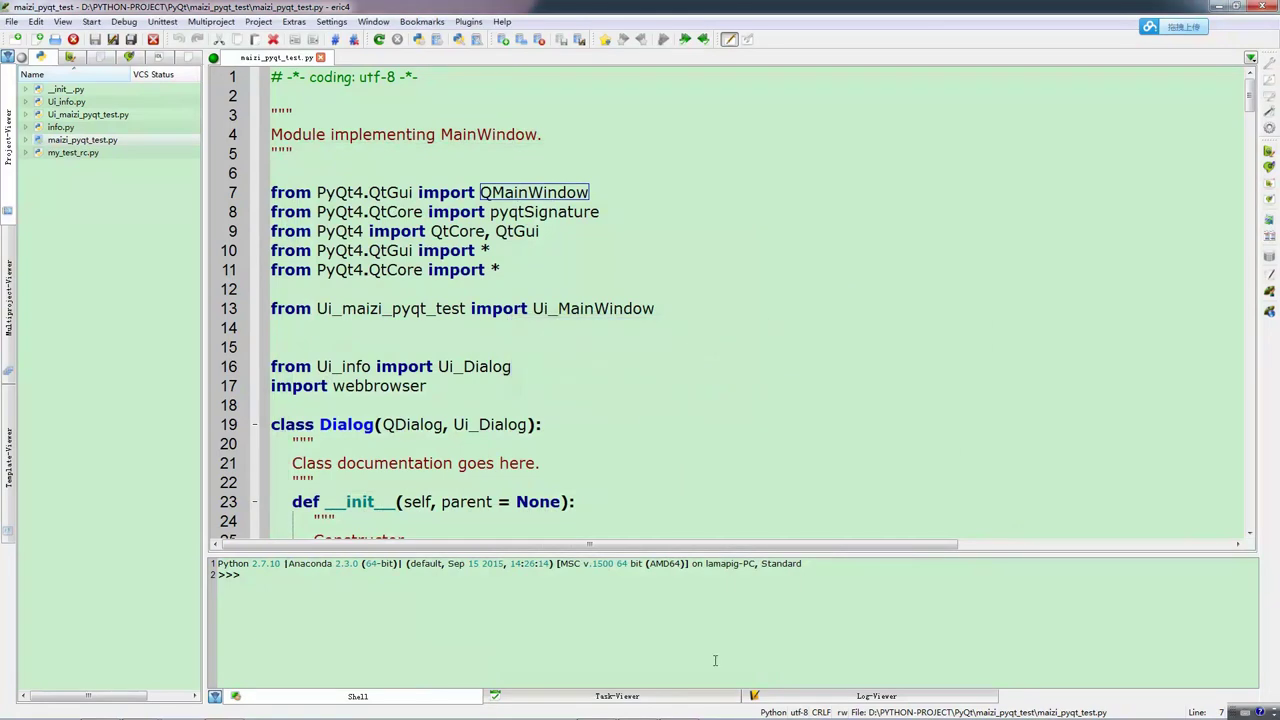
Switch to Qt Designer and review the actions in the form's 工程 and 帮助 menus.
click(700, 710)
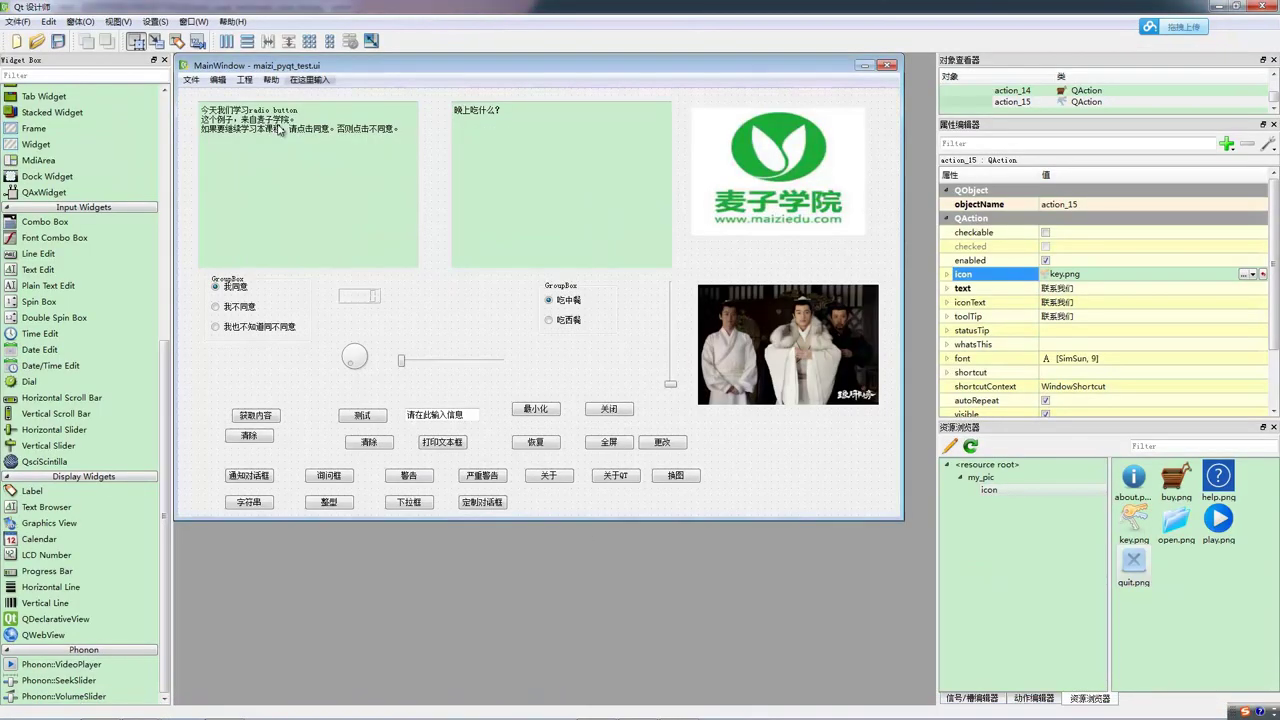
click(247, 82)
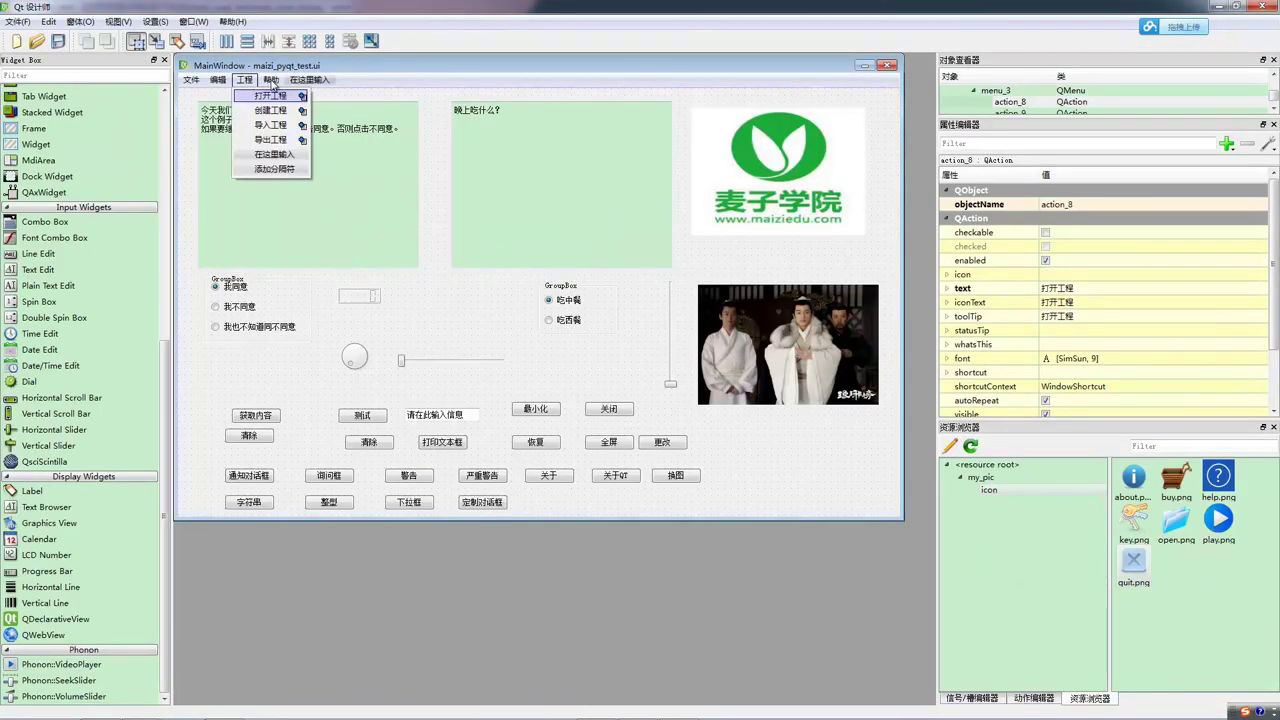
click(252, 66)
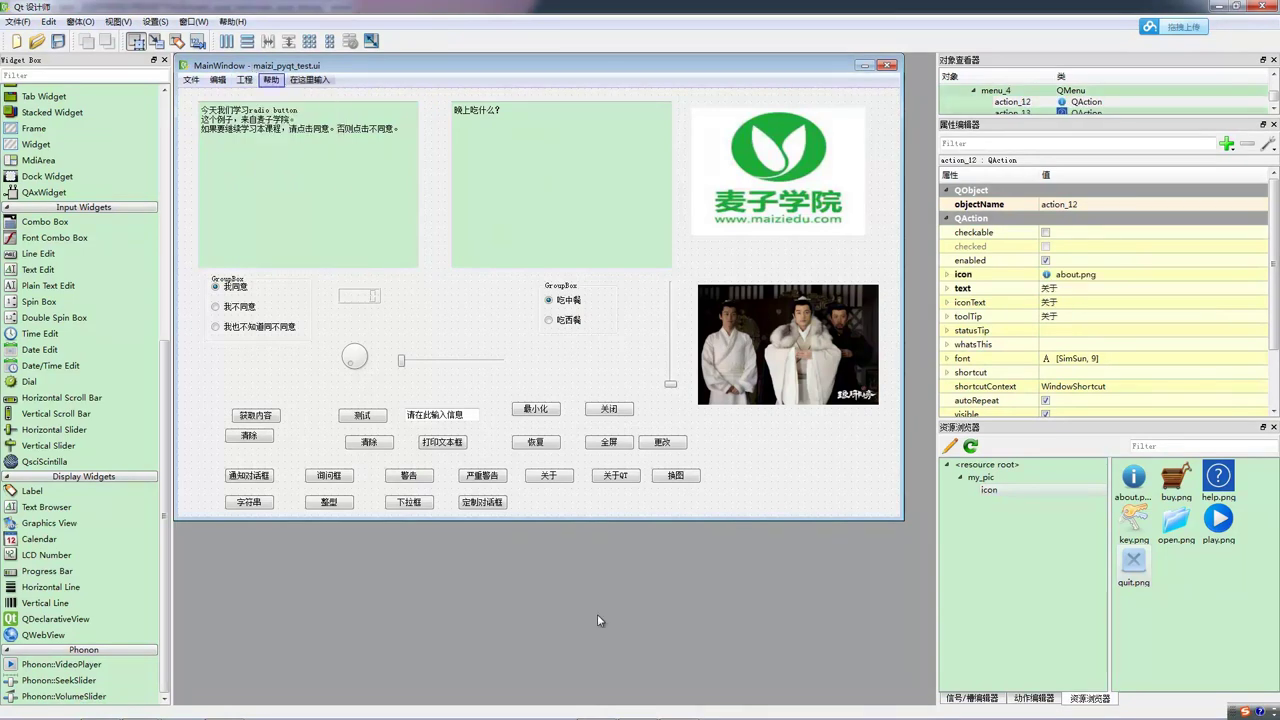
Consult the 在pyqt中实现菜单栏 outline slide in PowerPoint and return to the maizi_pyqt_test project in eric4.
click(595, 711)
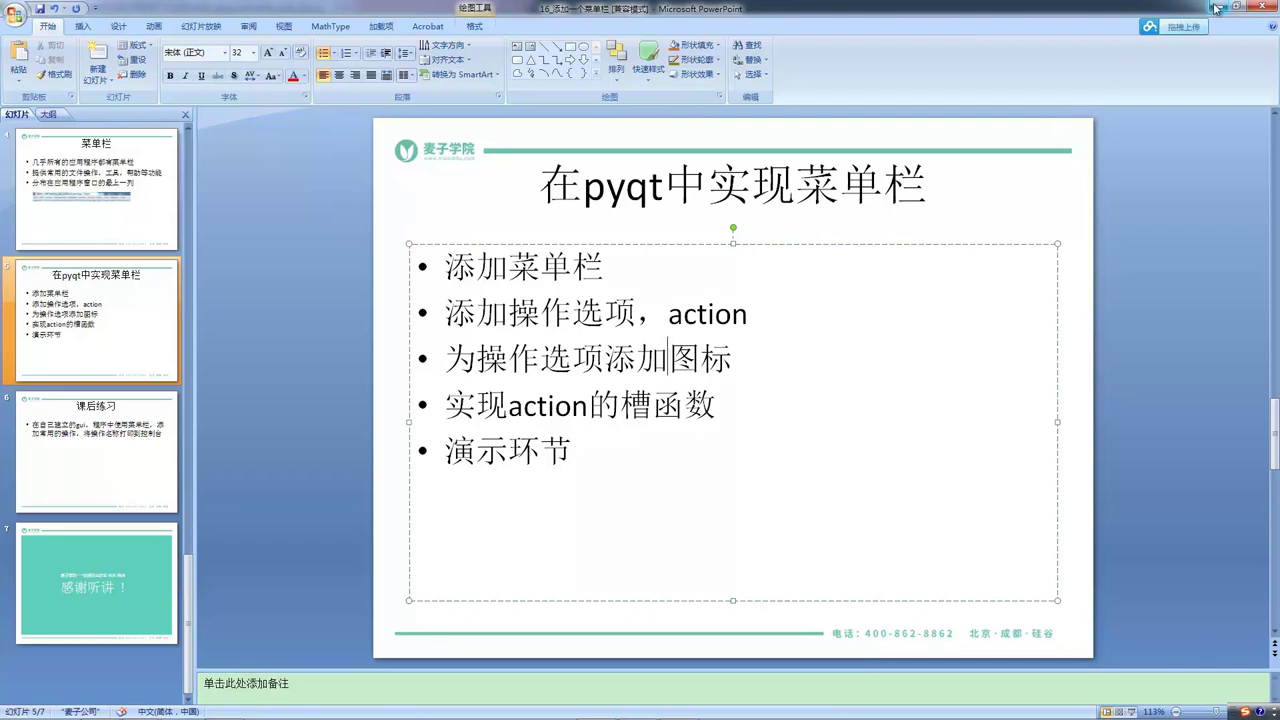
key(alt+Tab)
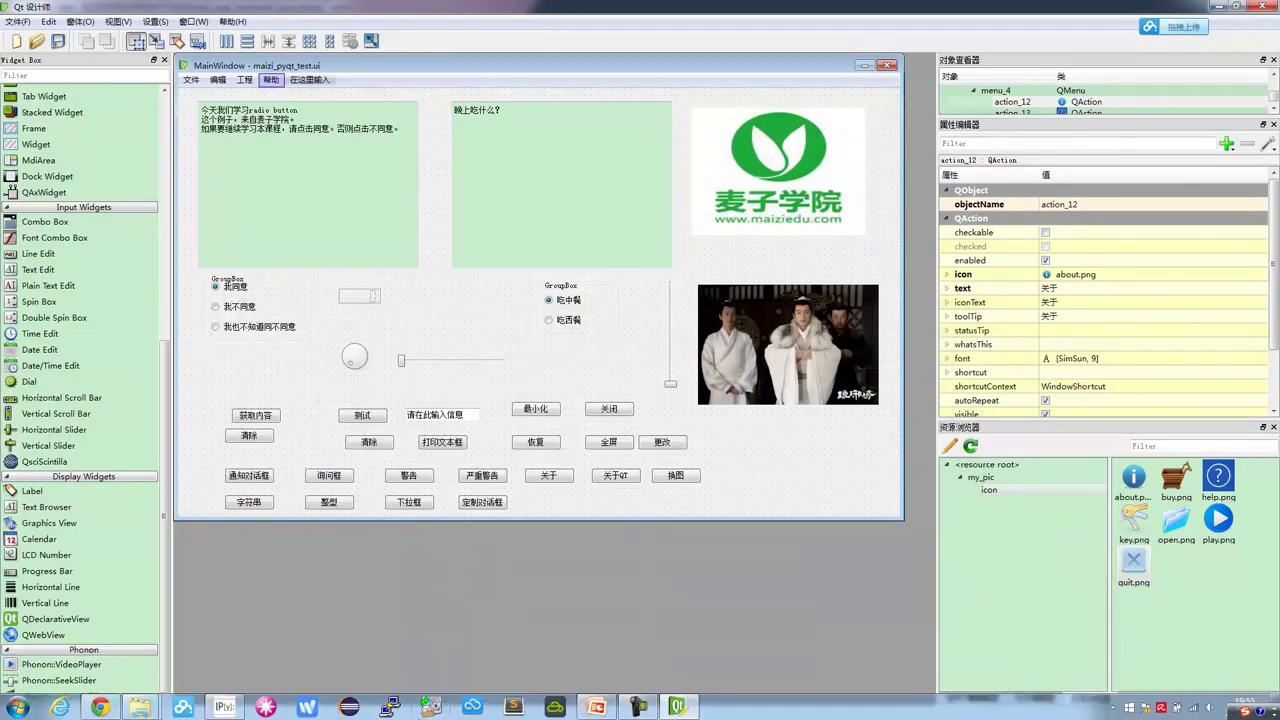
click(241, 706)
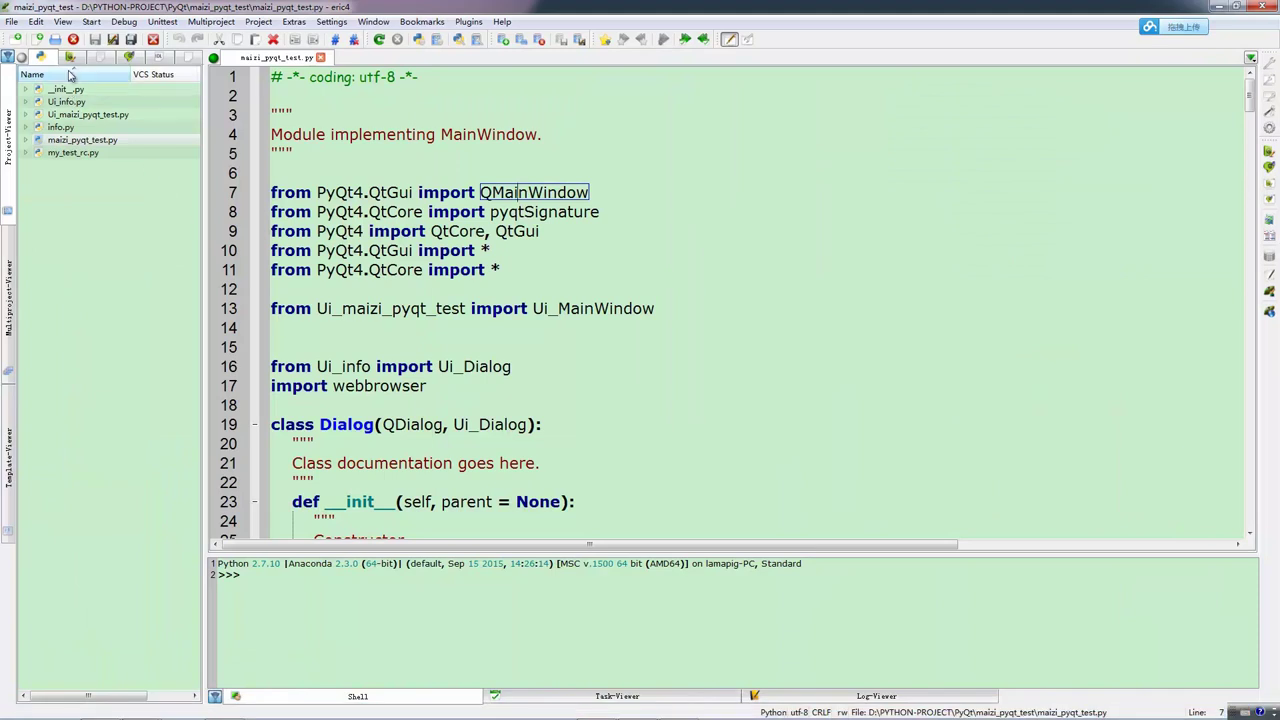